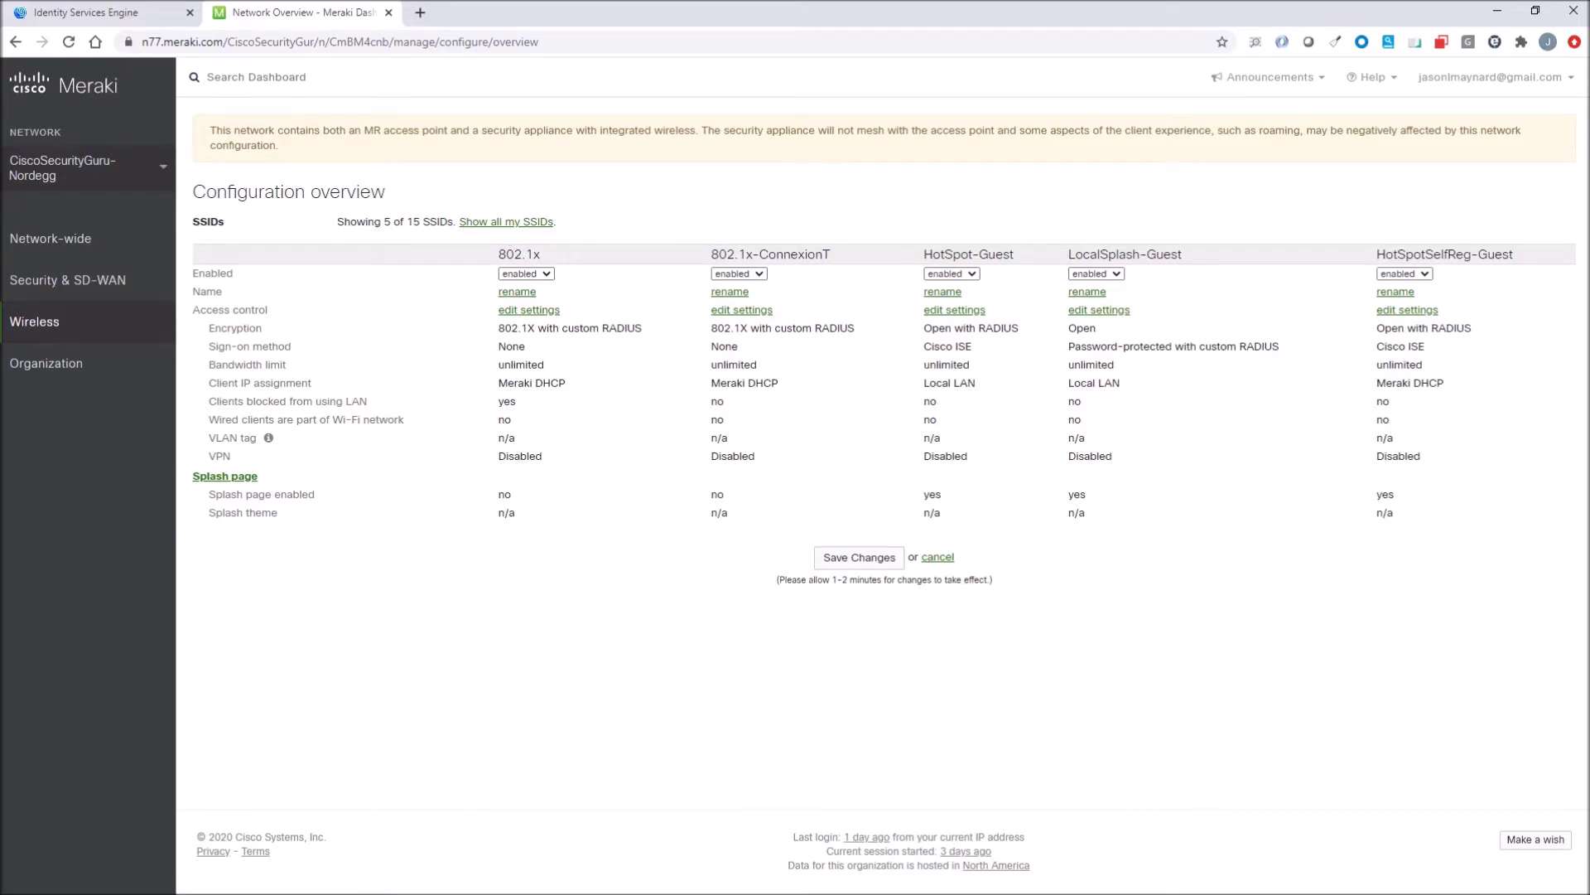
Review HotSpotSelfReg-Guest access control: RADIUS 192.168.255.199 on 1812/1813, walled garden enabled, NAT mode.
click(1402, 311)
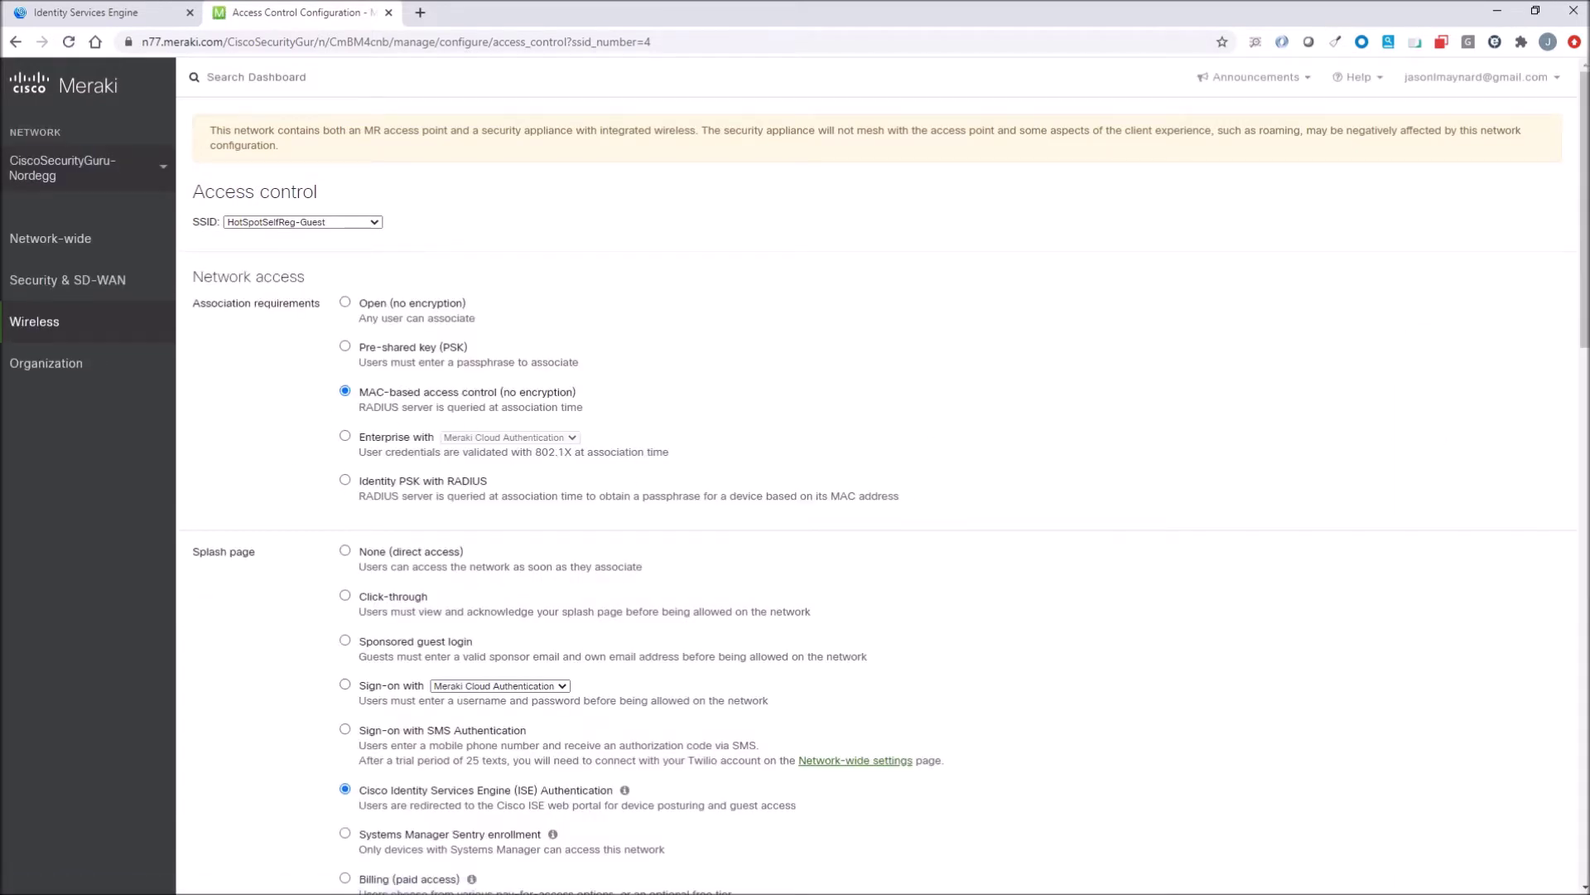
scroll(516, 480, down, 4)
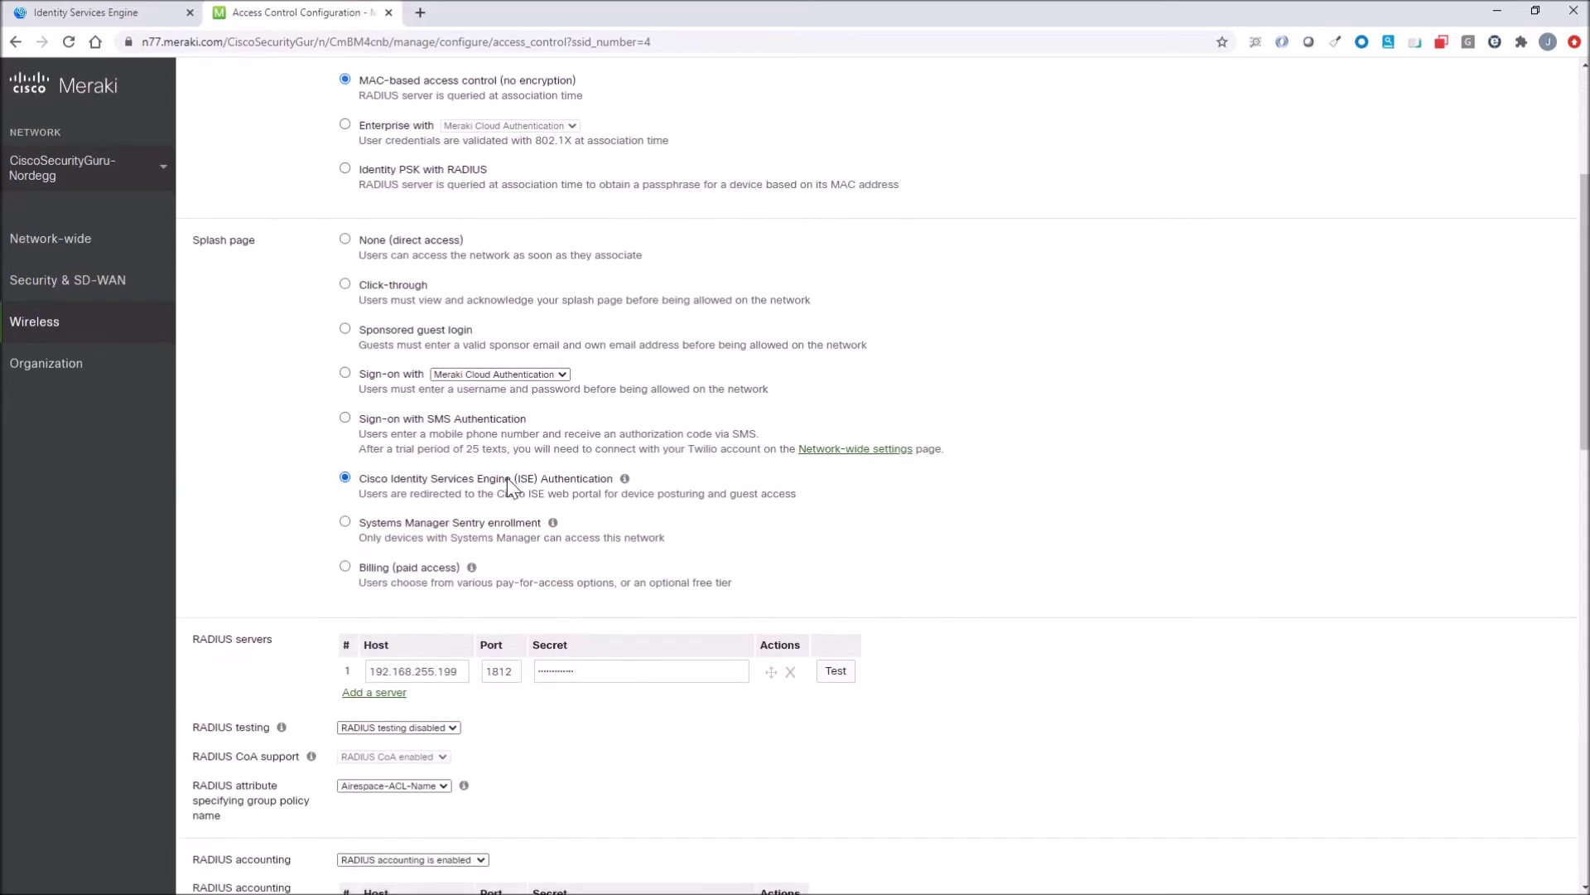
scroll(516, 480, down, 4)
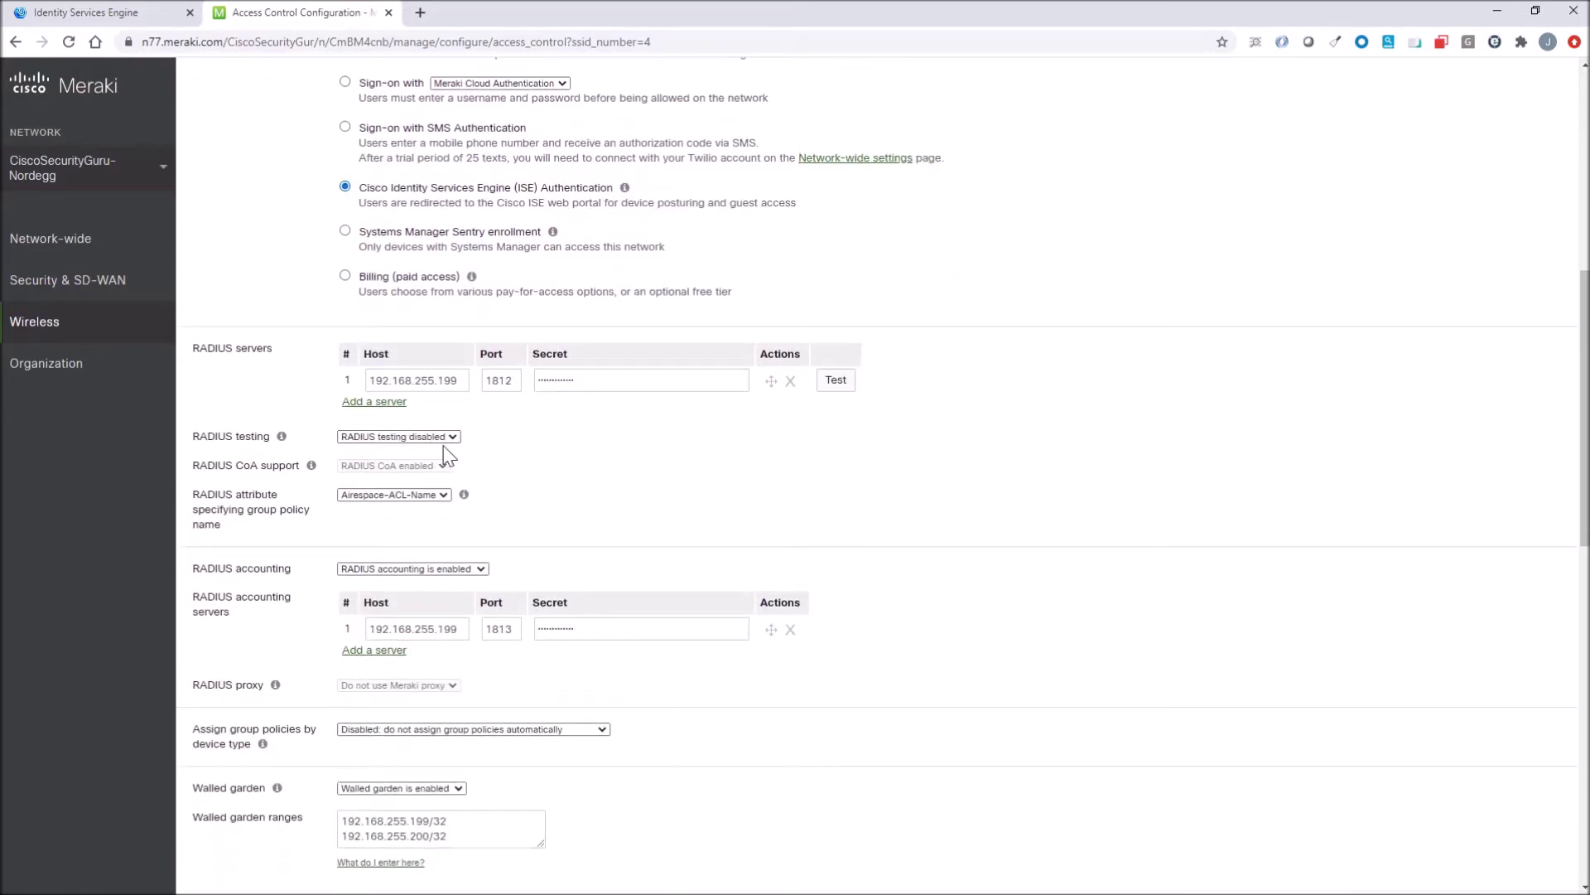
mouse_move(464, 494)
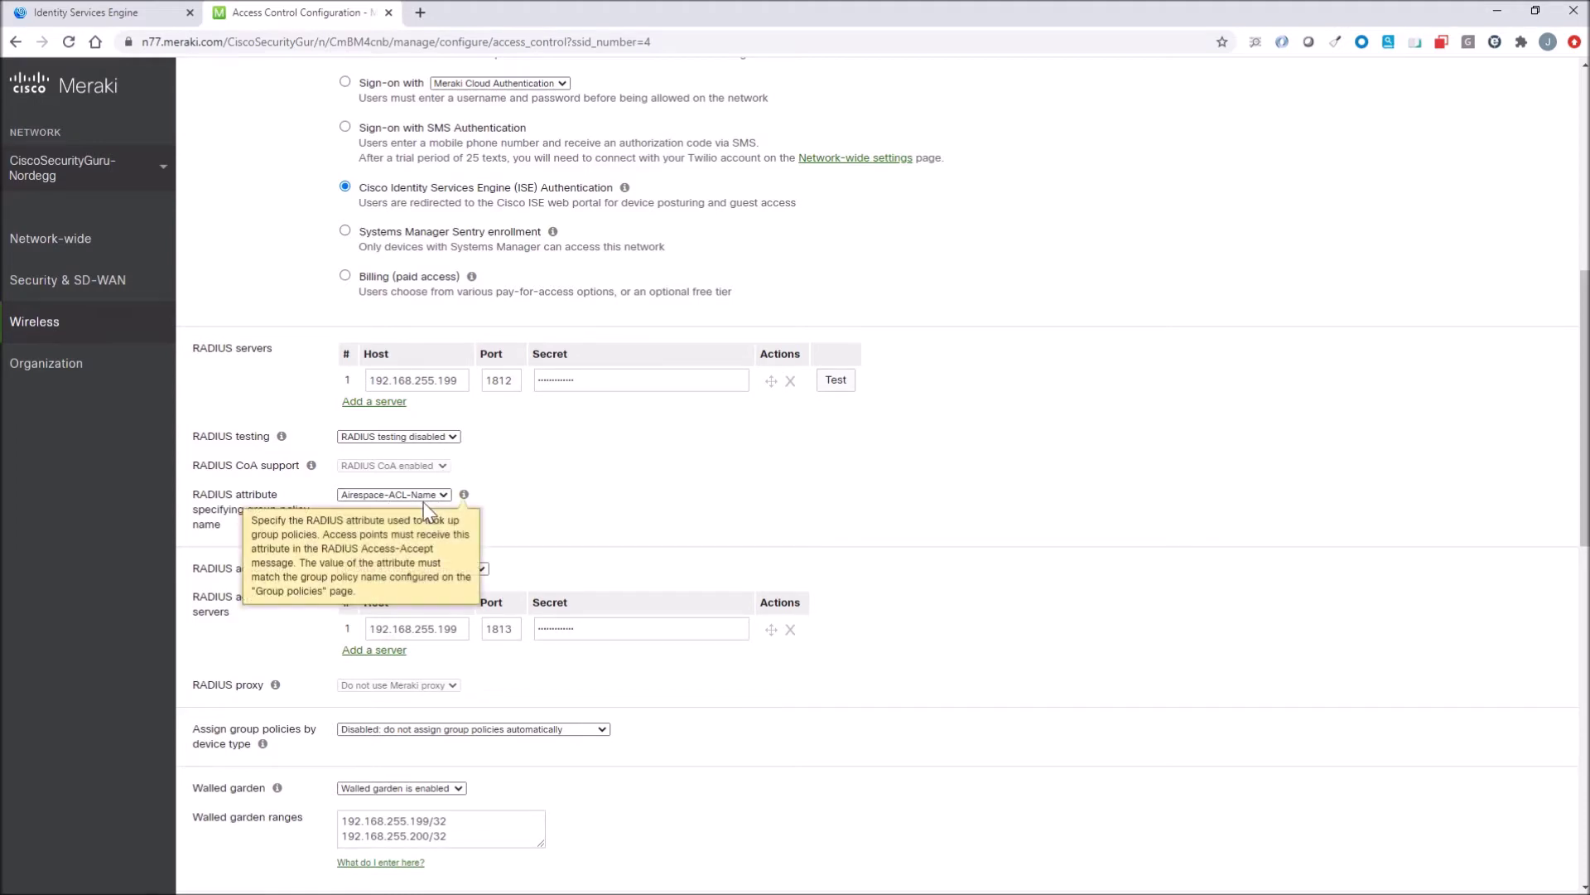
scroll(556, 487, down, 2)
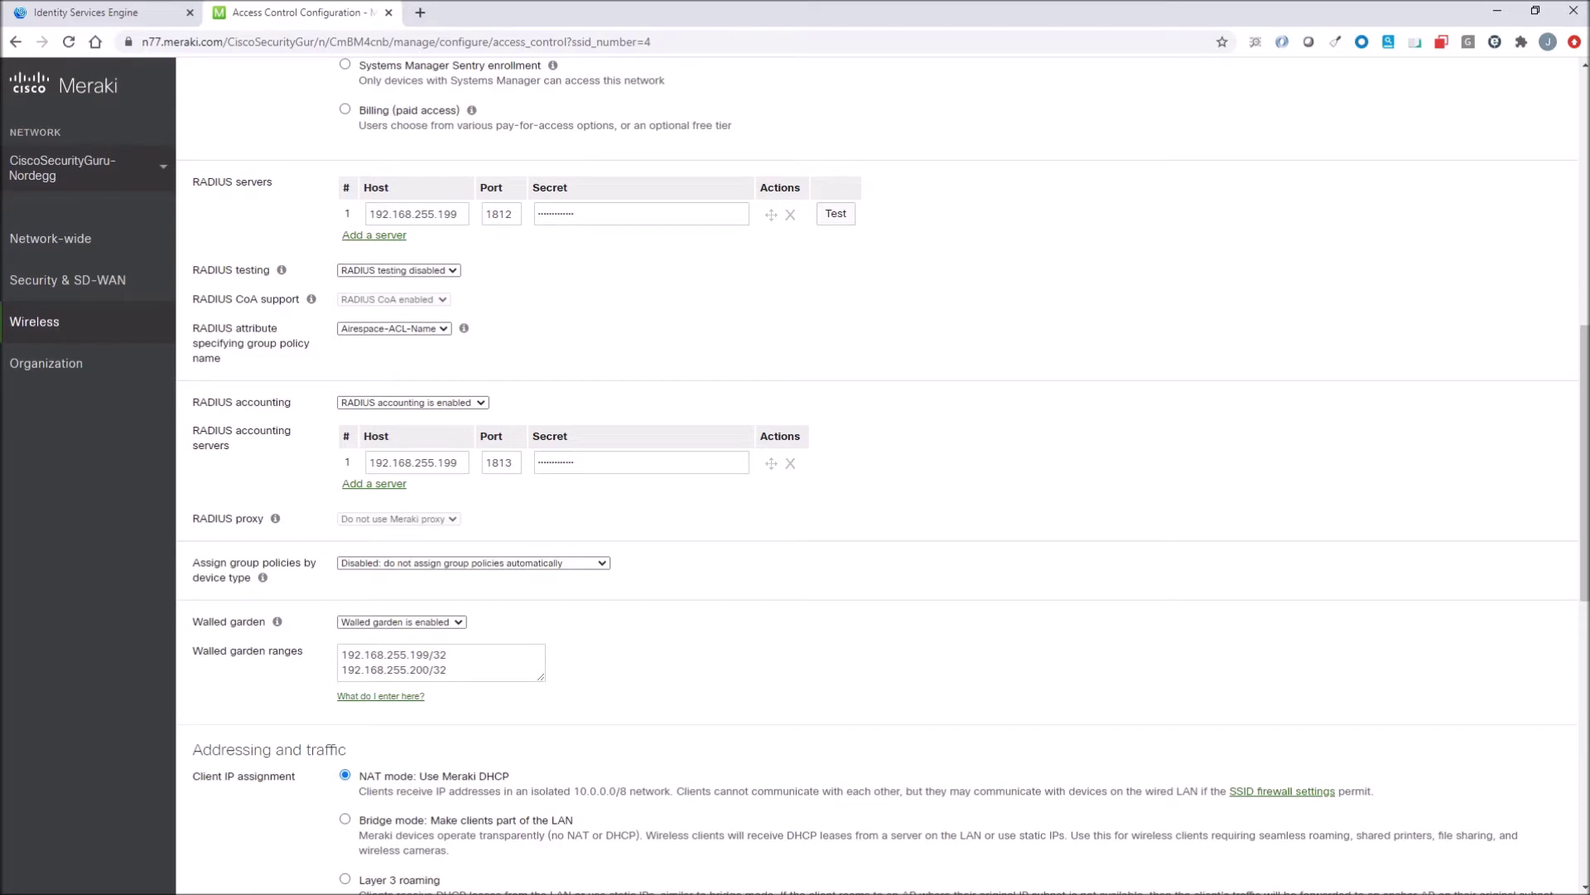
scroll(503, 497, down, 1)
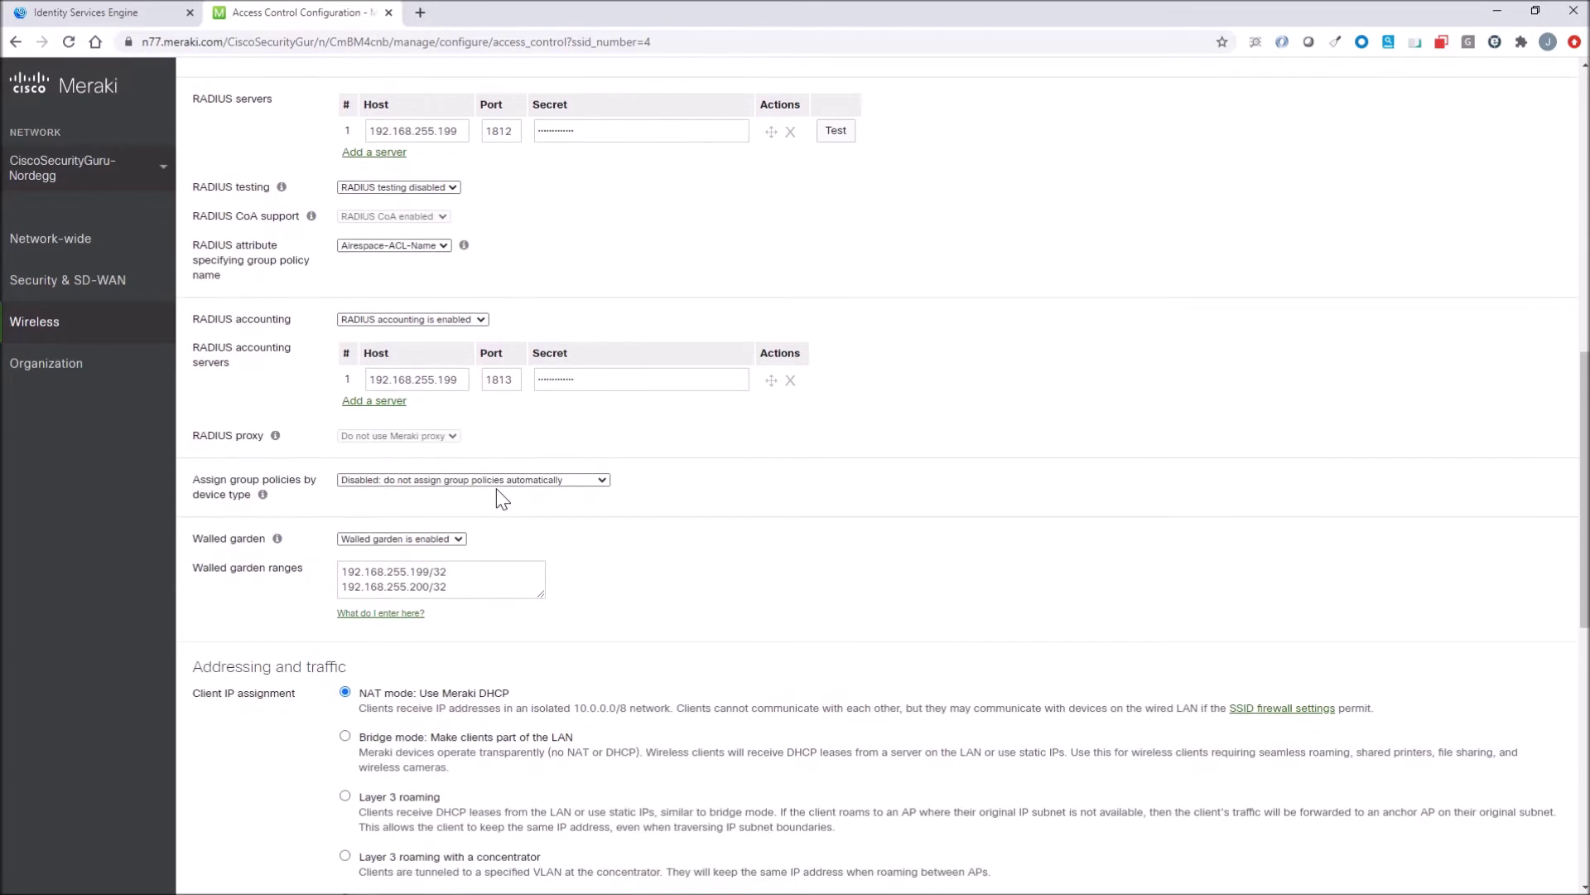
scroll(500, 497, down, 1)
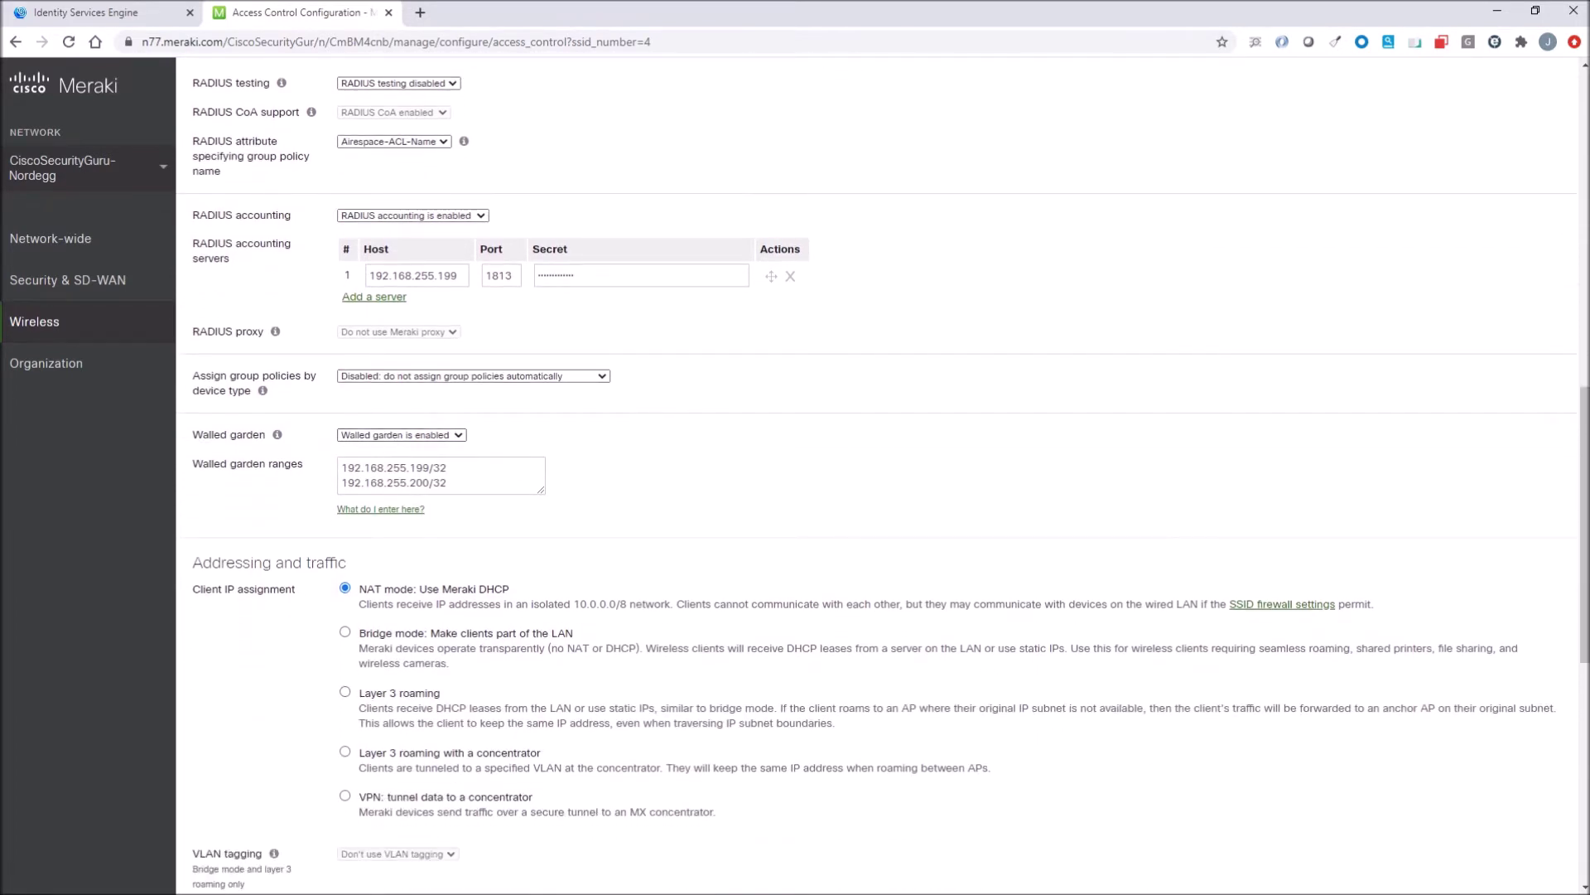
scroll(448, 458, down, 2)
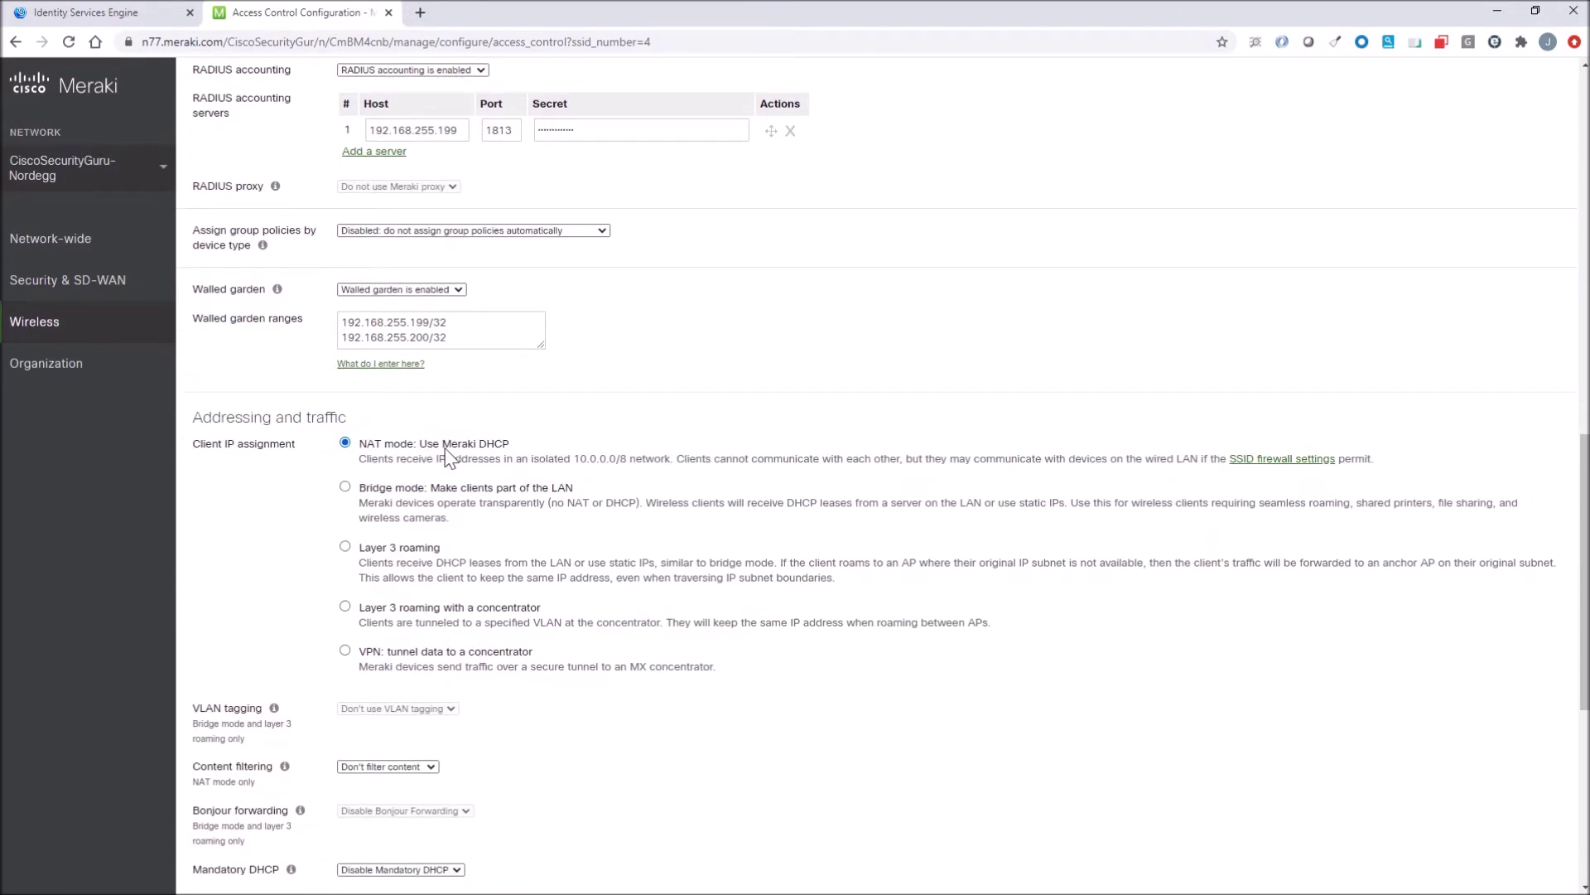
scroll(448, 458, down, 5)
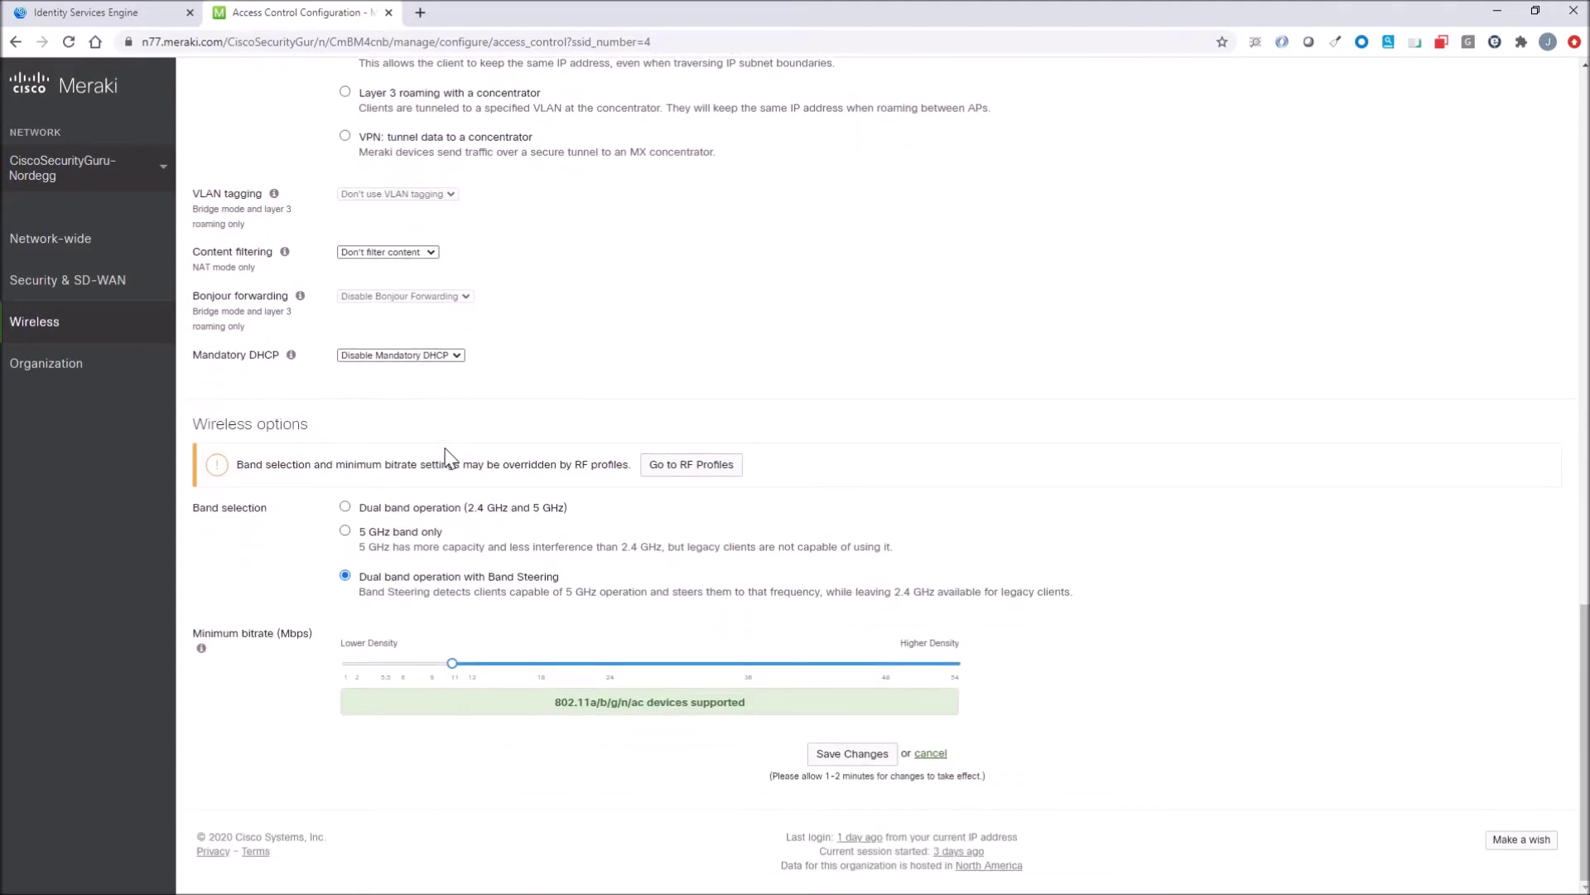
Inspect the Meraki-MR network device: IP 172.16.32.2/32, Cisco profile, RADIUS authentication, CoA port 1700.
click(120, 14)
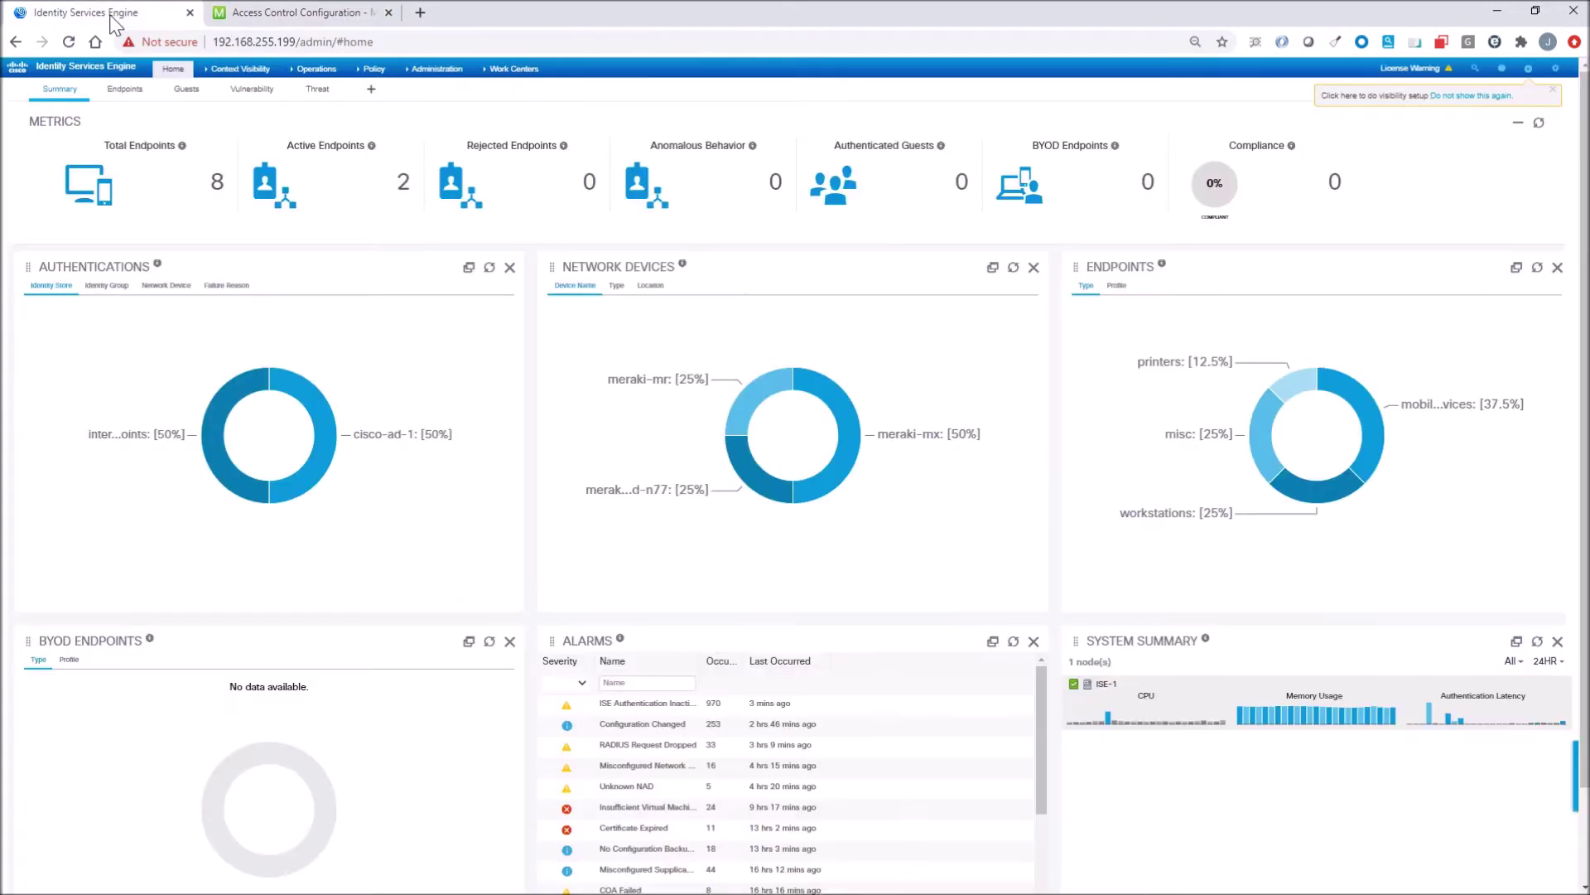
click(428, 74)
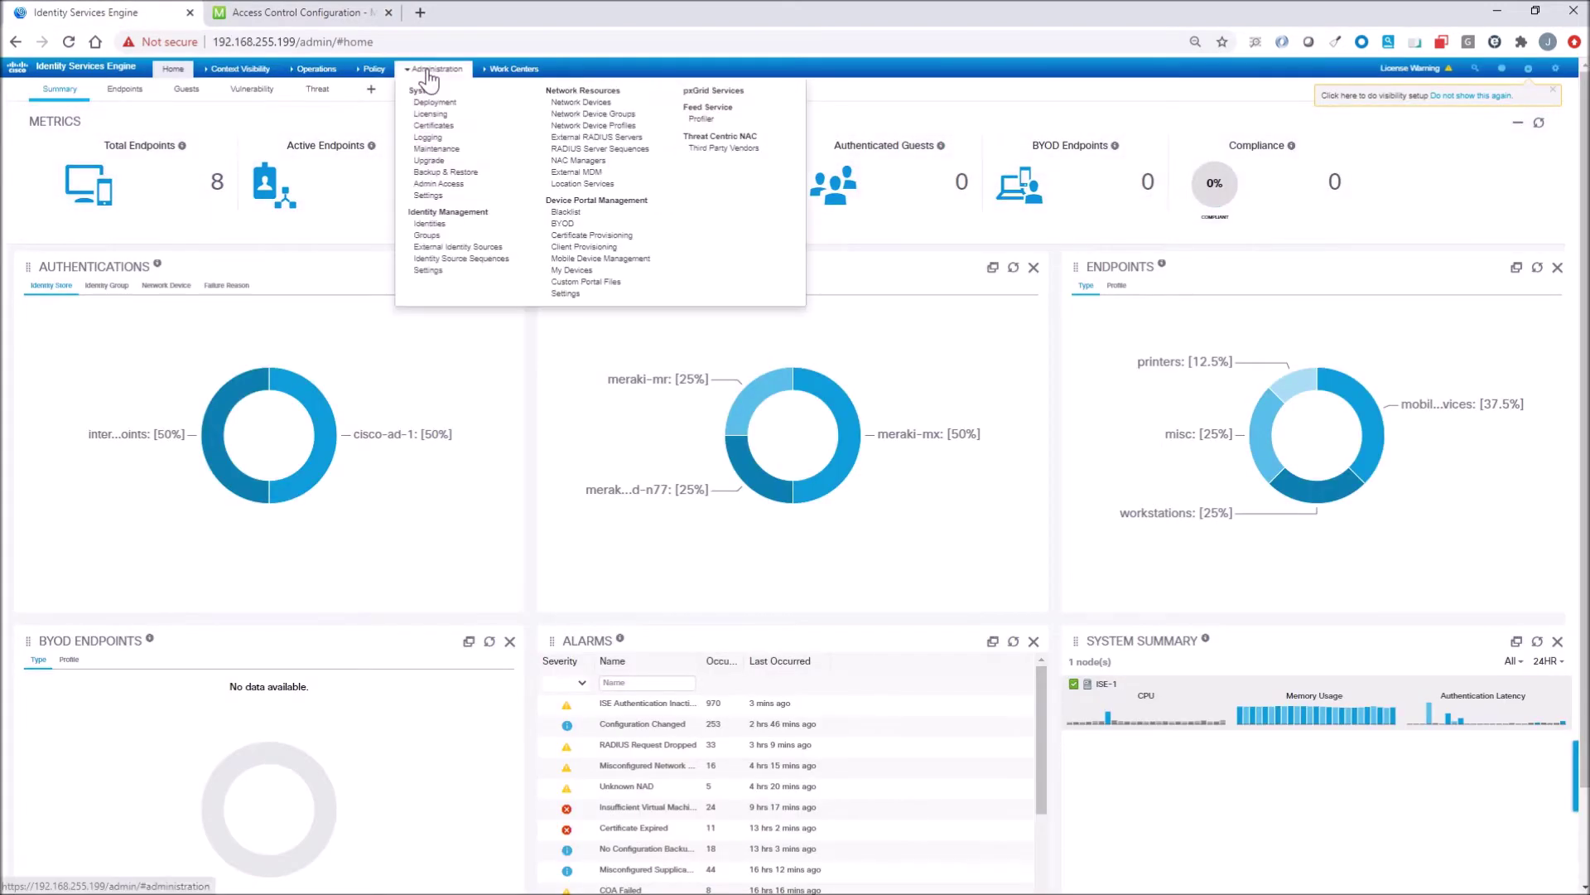
click(580, 102)
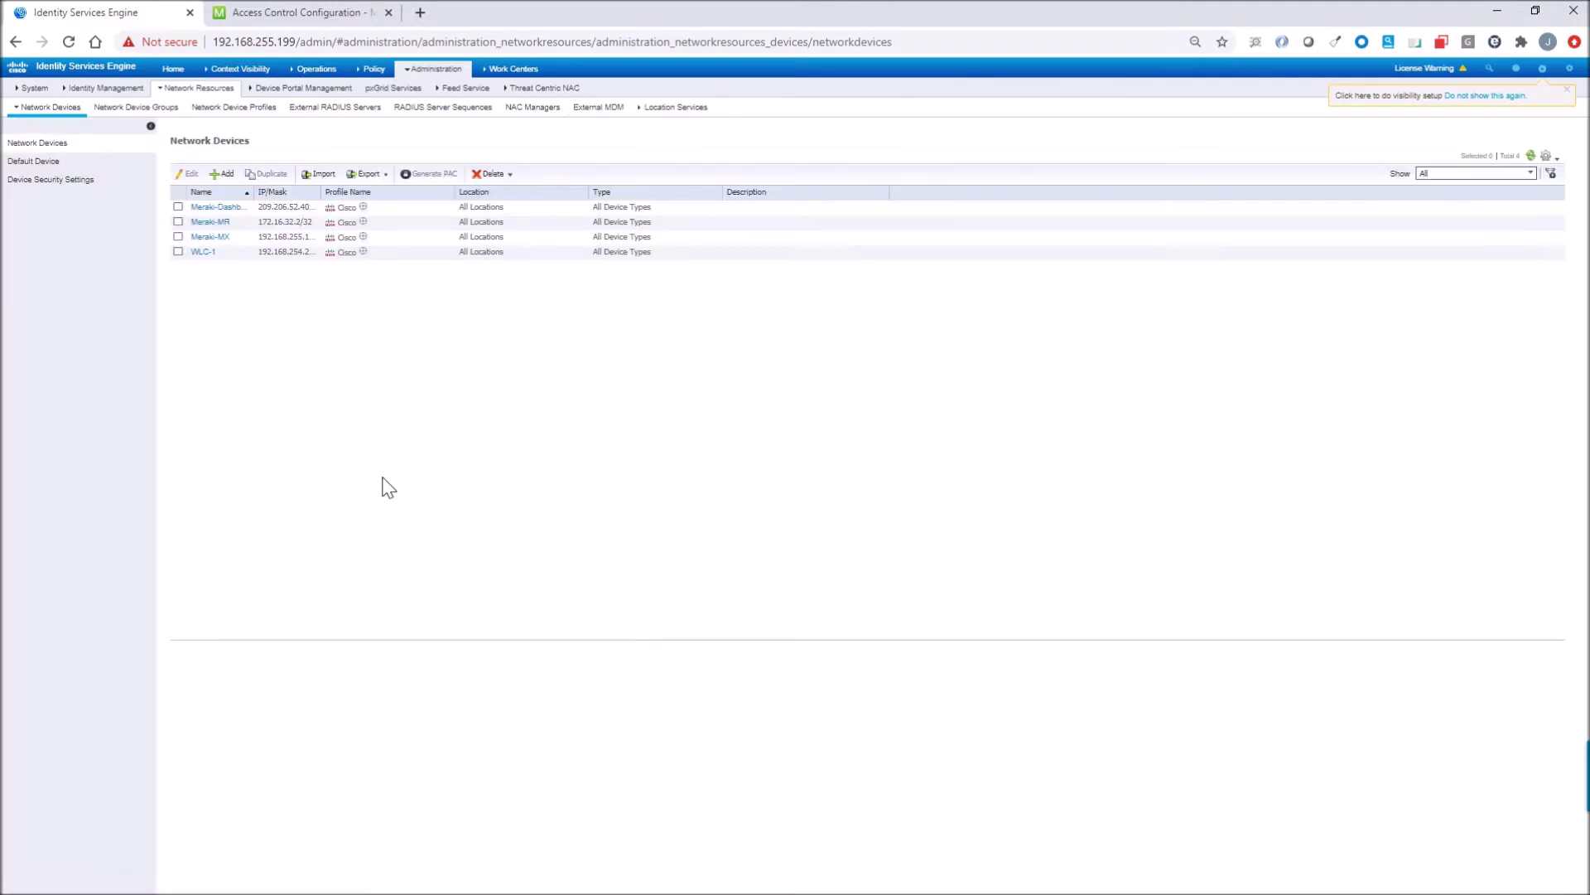
click(203, 237)
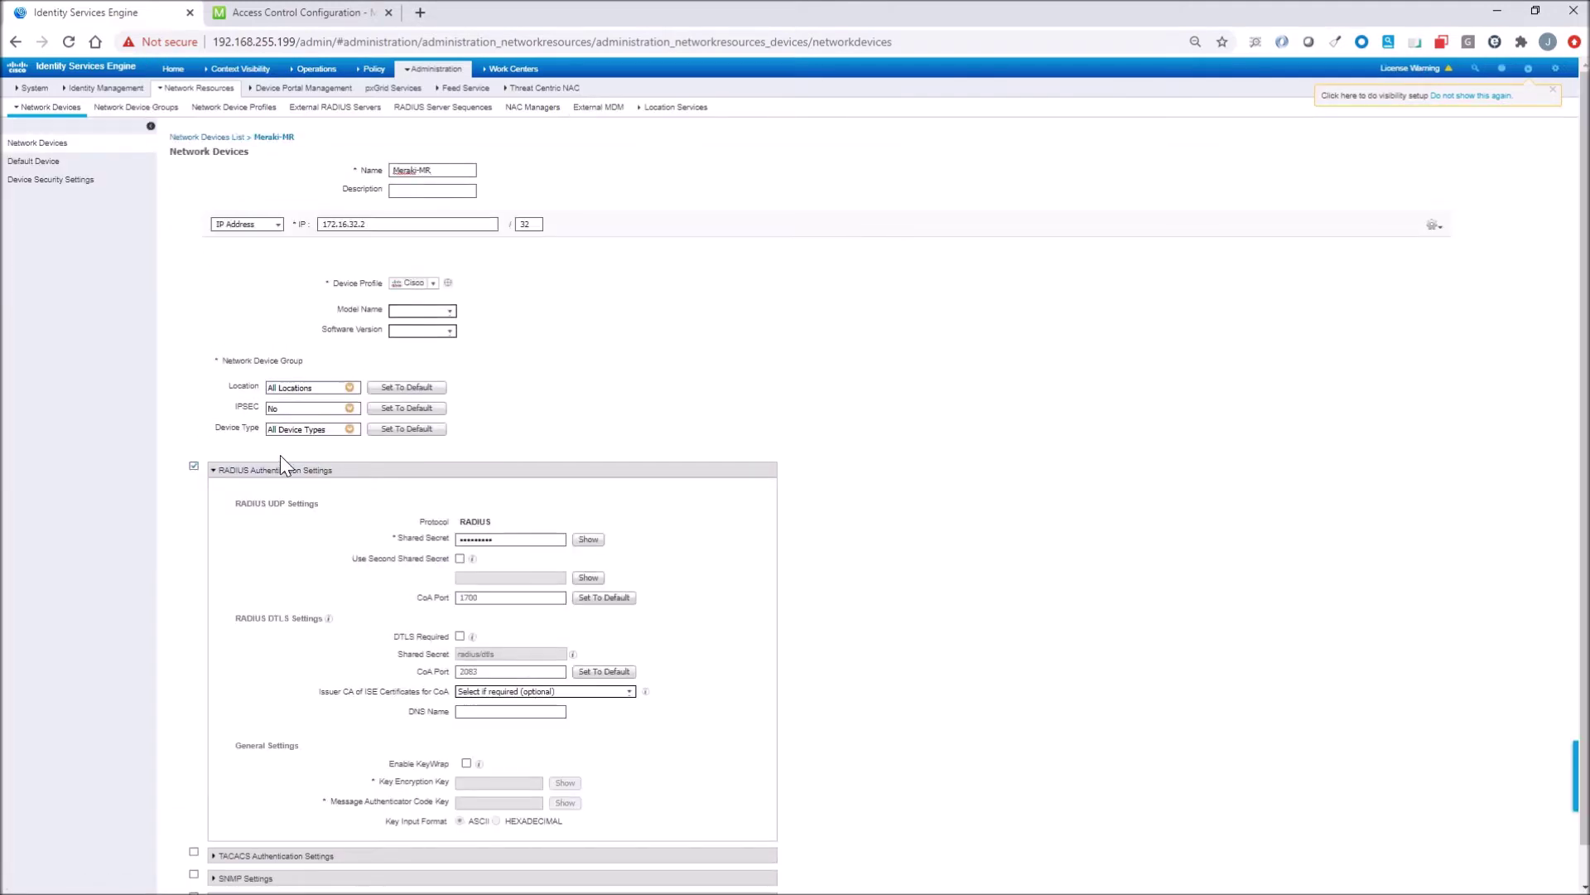
scroll(280, 455, down, 1)
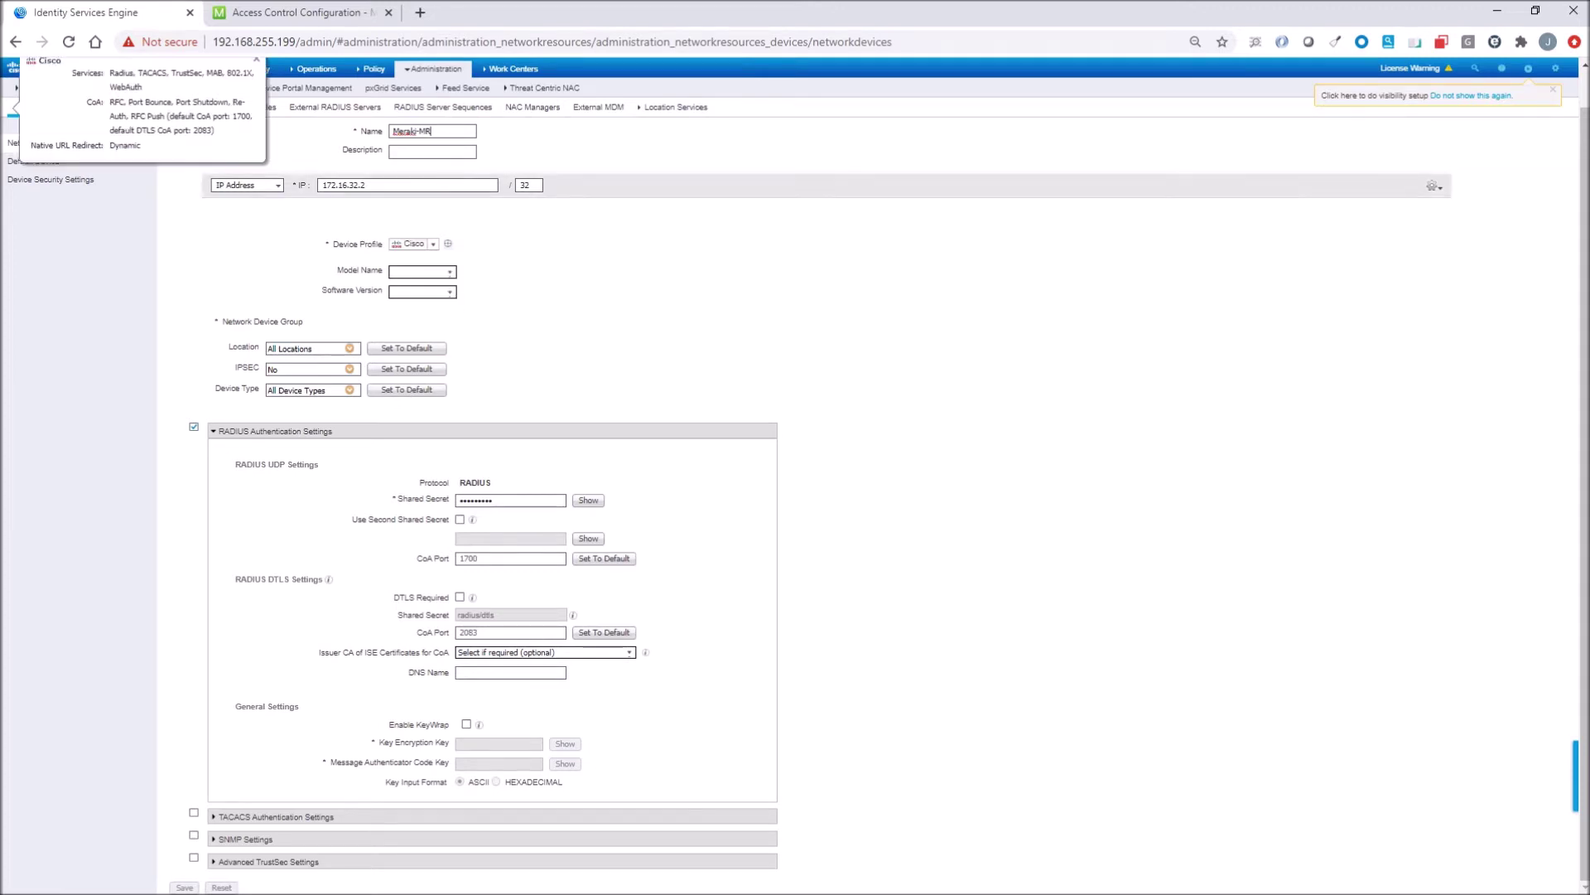
click(512, 69)
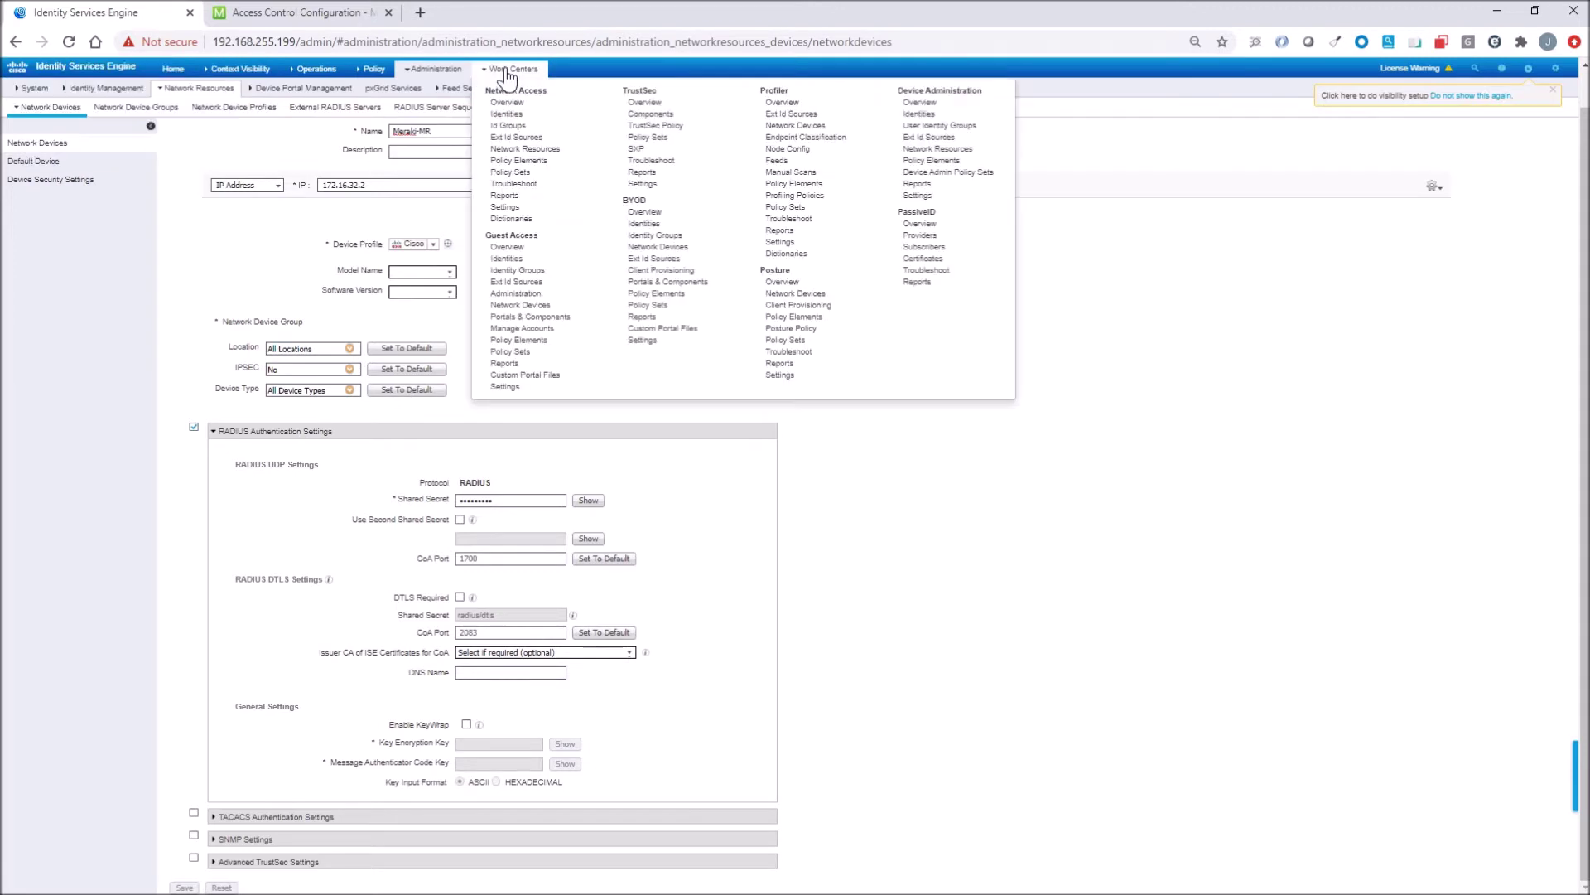
Open the Self-Registered MerkiGuest portal from Guest Access Portals & Components.
click(529, 317)
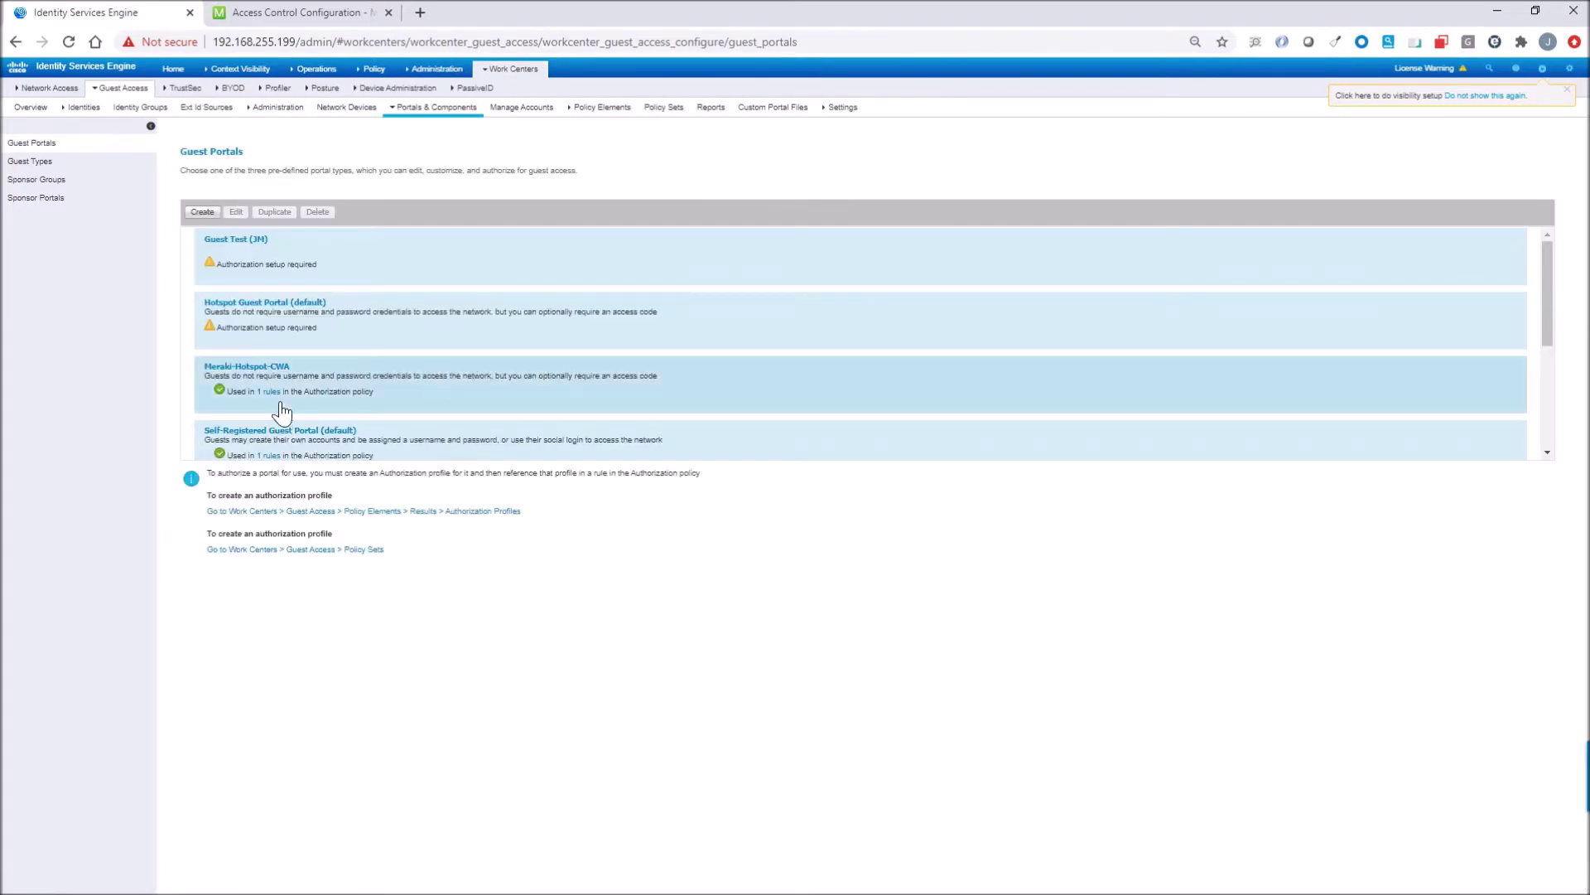
scroll(280, 389, down, 2)
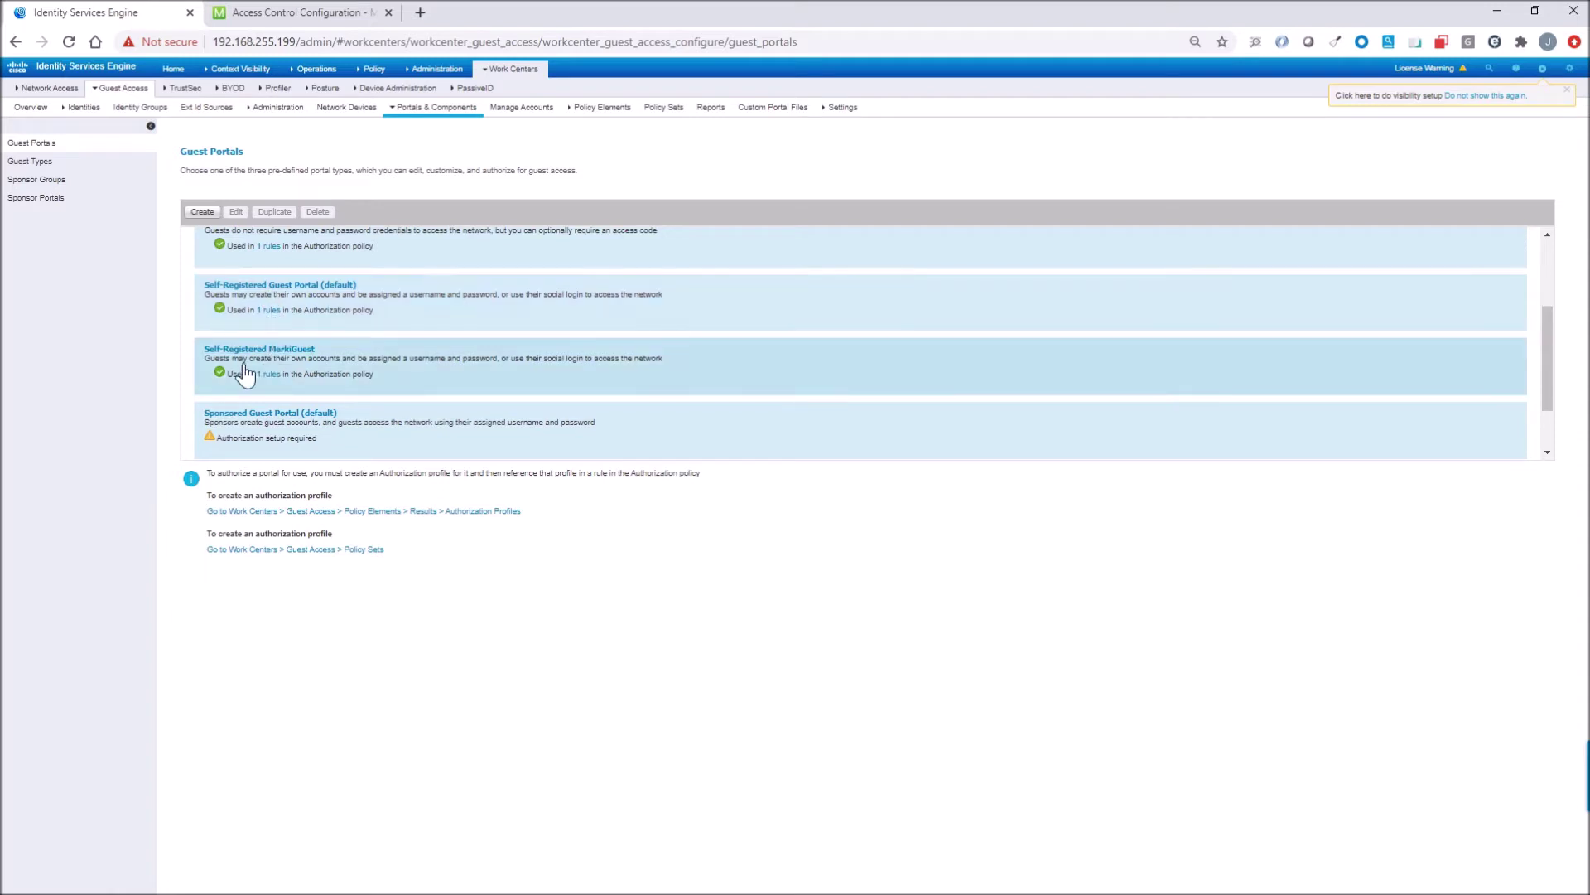
click(272, 355)
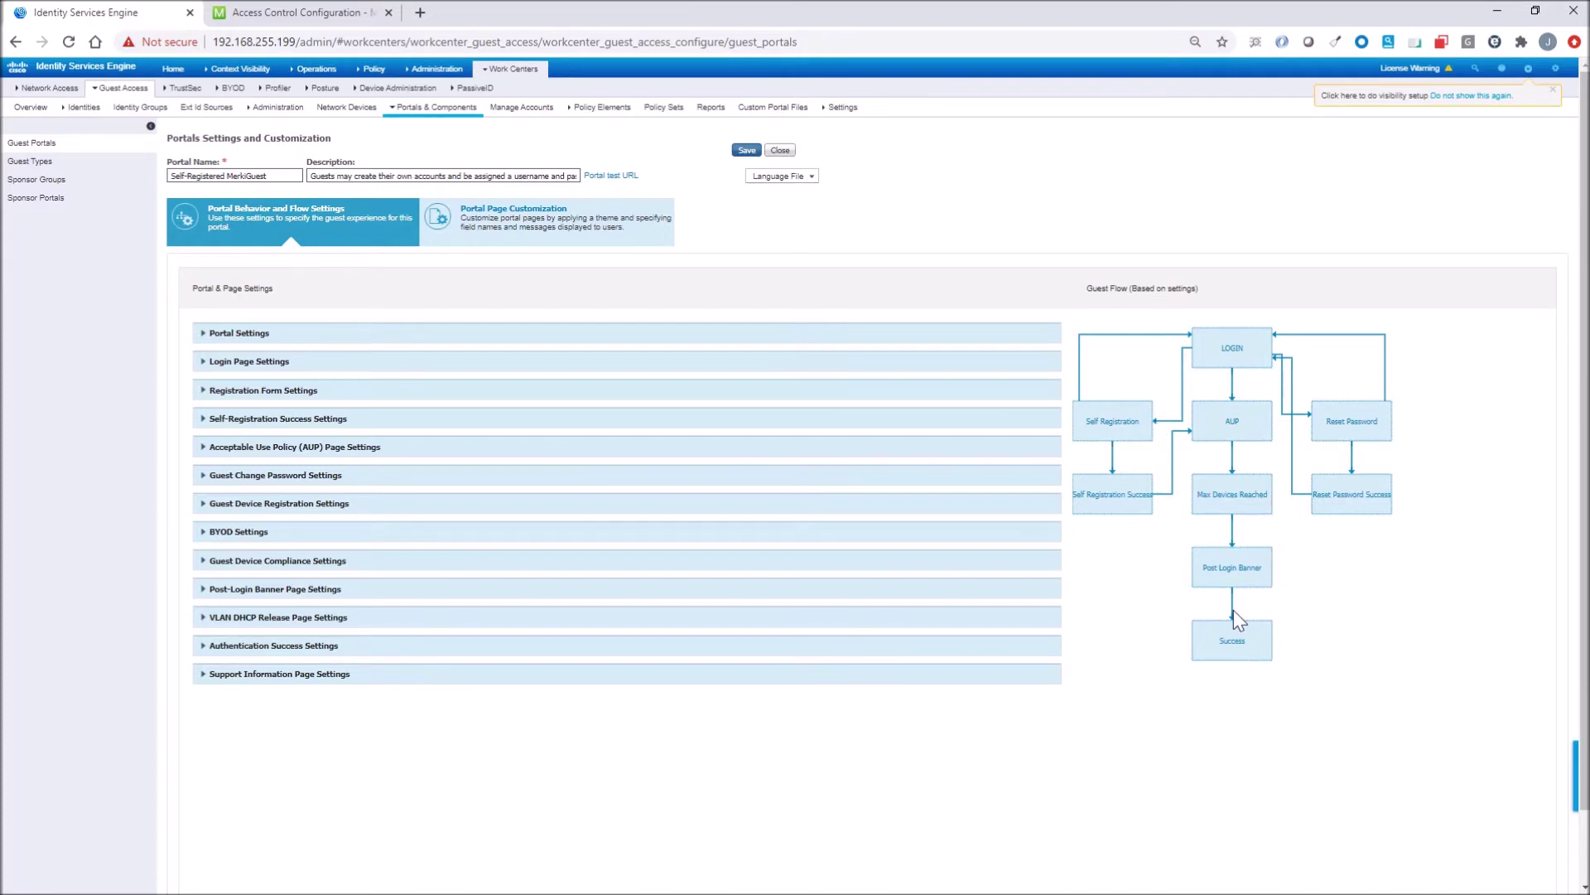
In Portal Settings, keep Daily (TEST) as the guest type for employees using this portal.
click(269, 333)
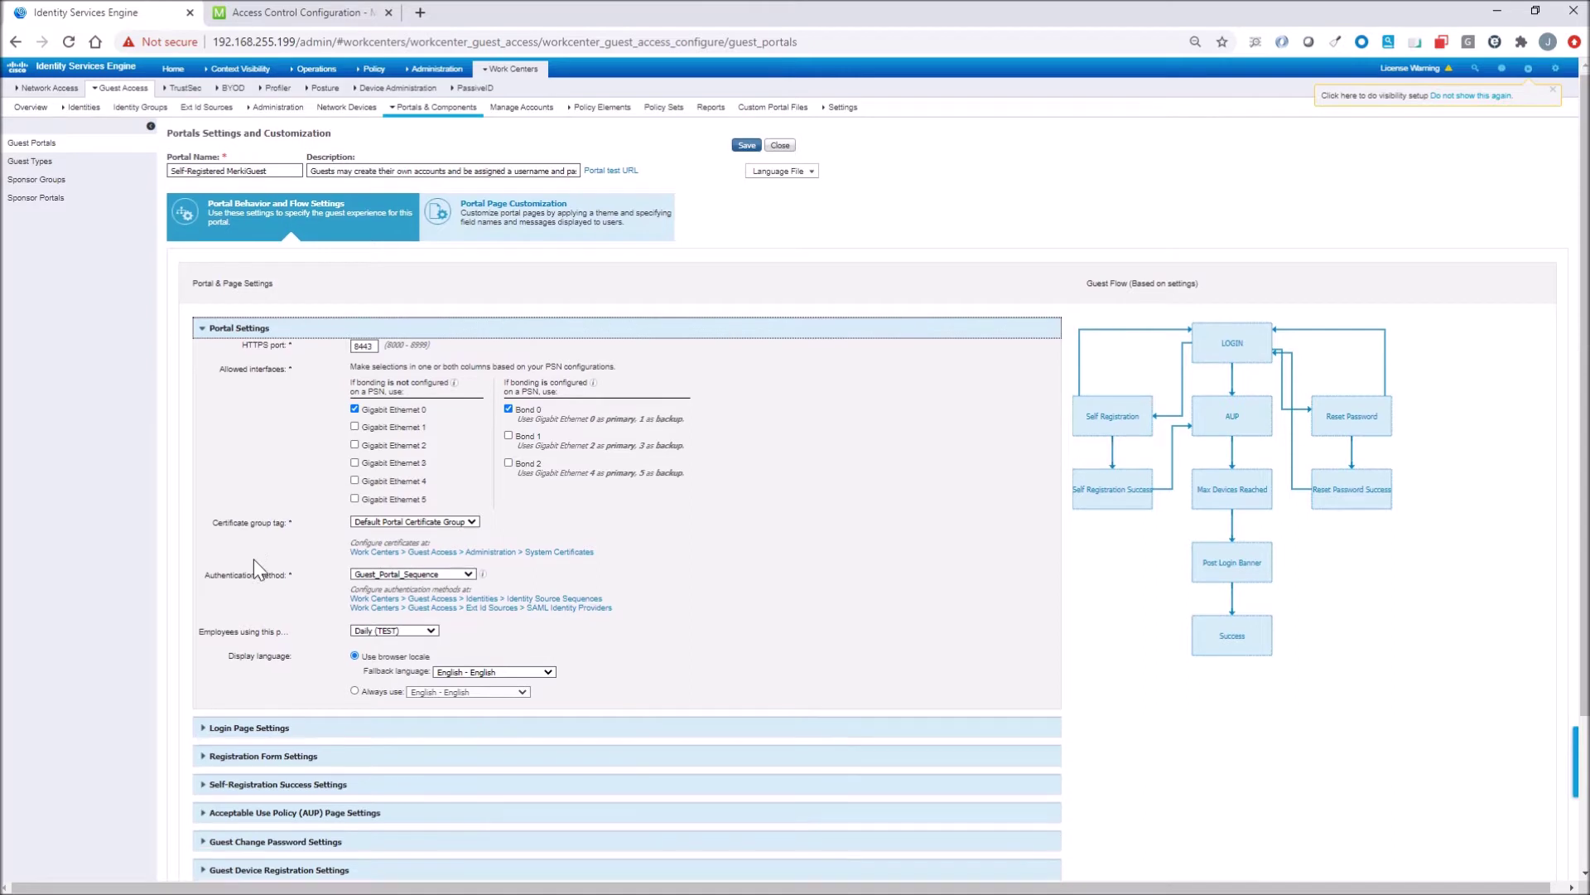
scroll(253, 559, down, 1)
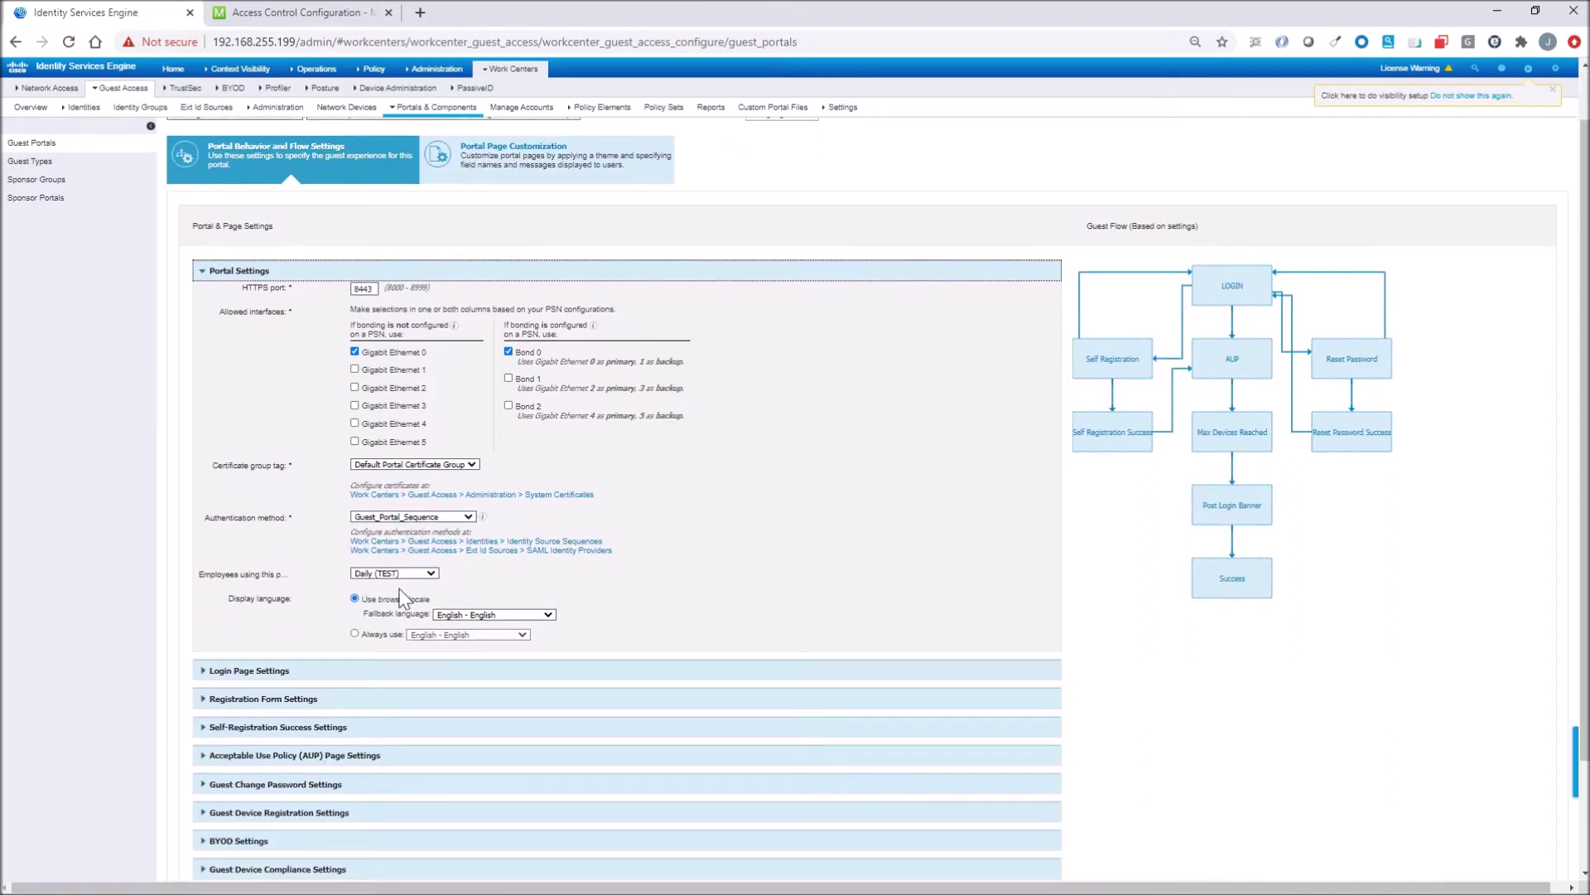
click(431, 573)
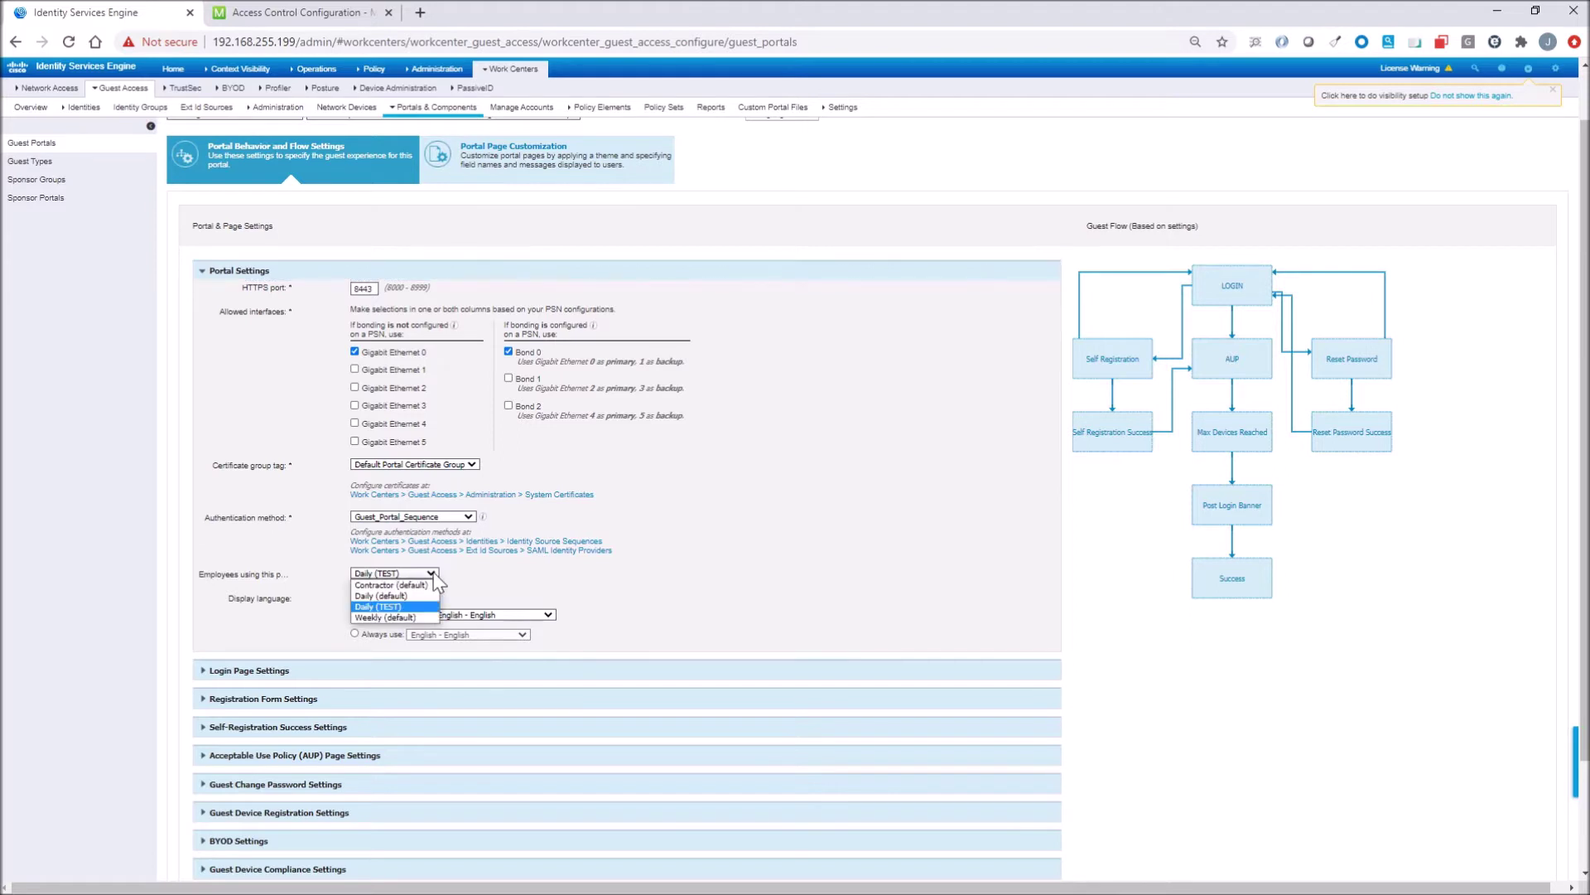
click(432, 575)
click(431, 573)
click(482, 577)
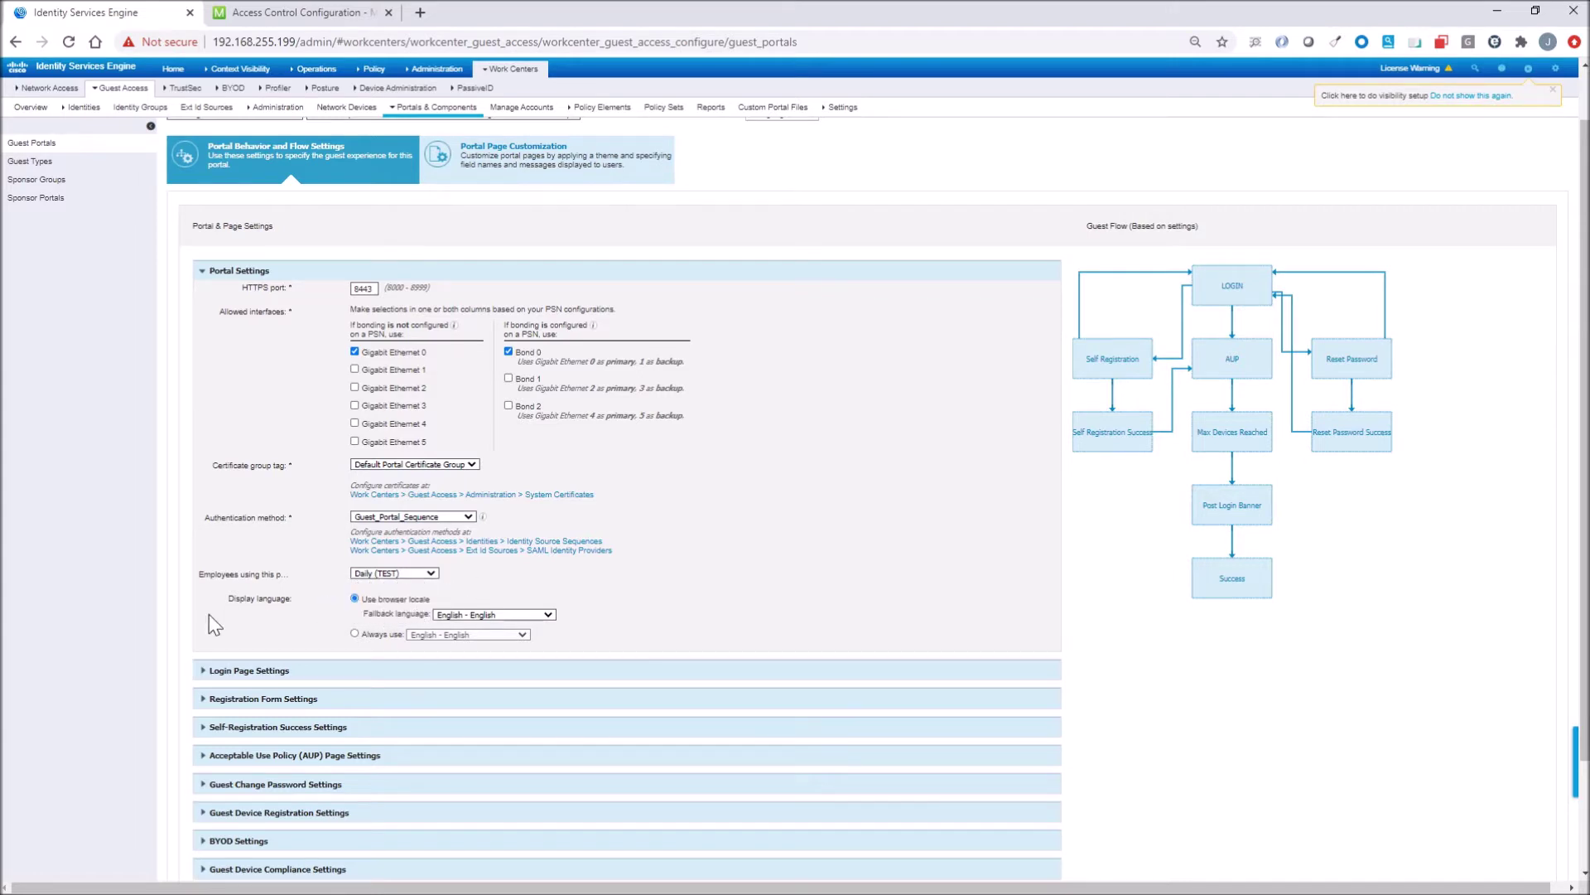
Expand and review the Login Page Settings, then collapse them again.
scroll(209, 613, down, 2)
scroll(209, 614, down, 2)
click(242, 530)
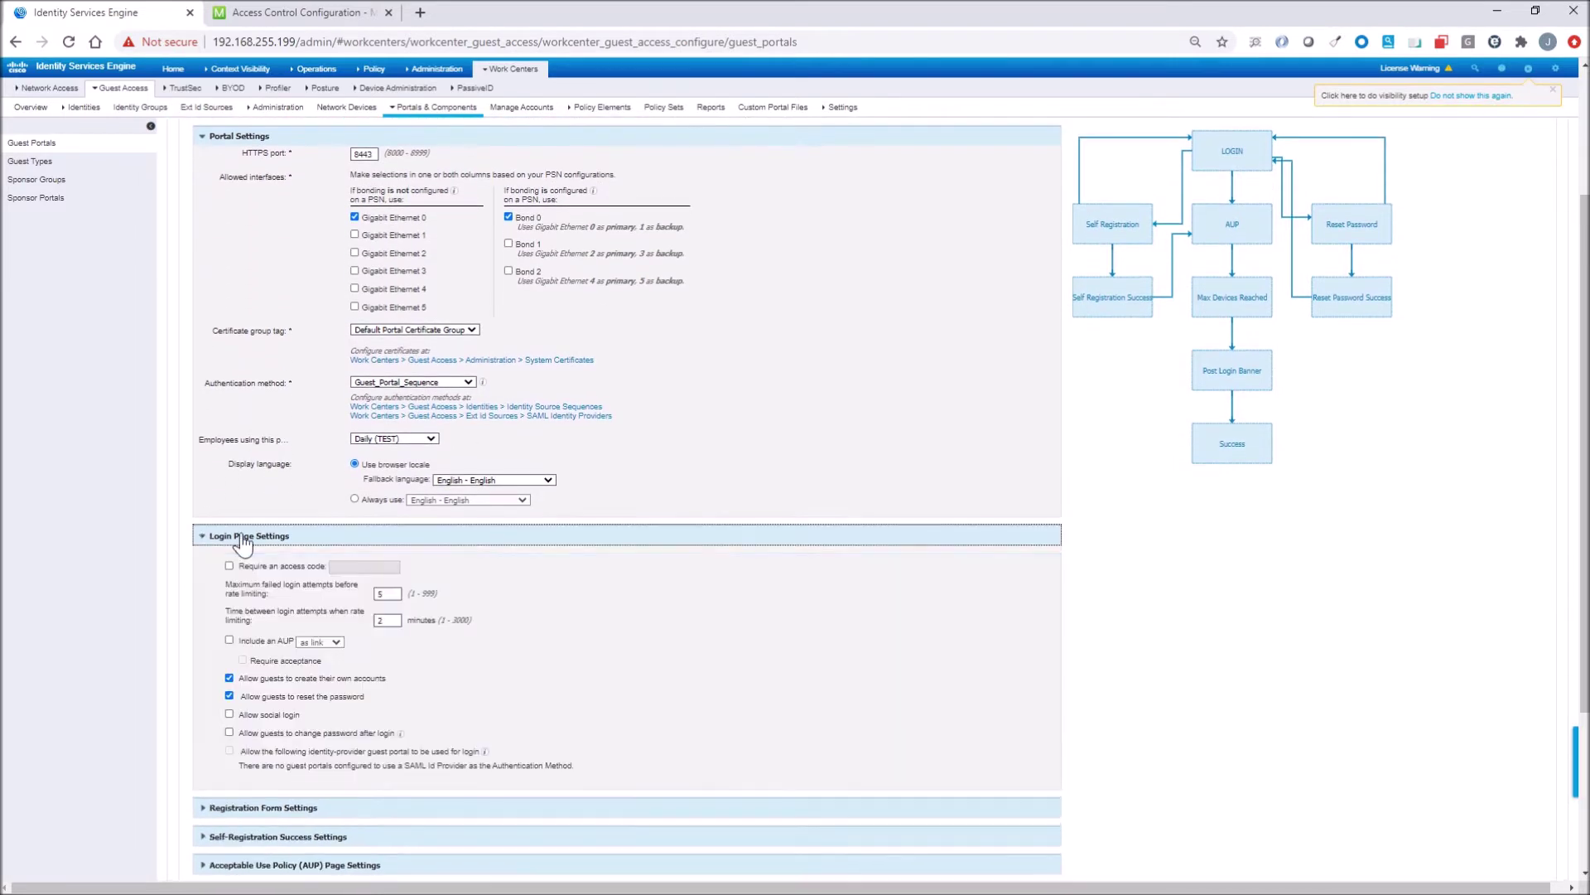
scroll(242, 542, down, 3)
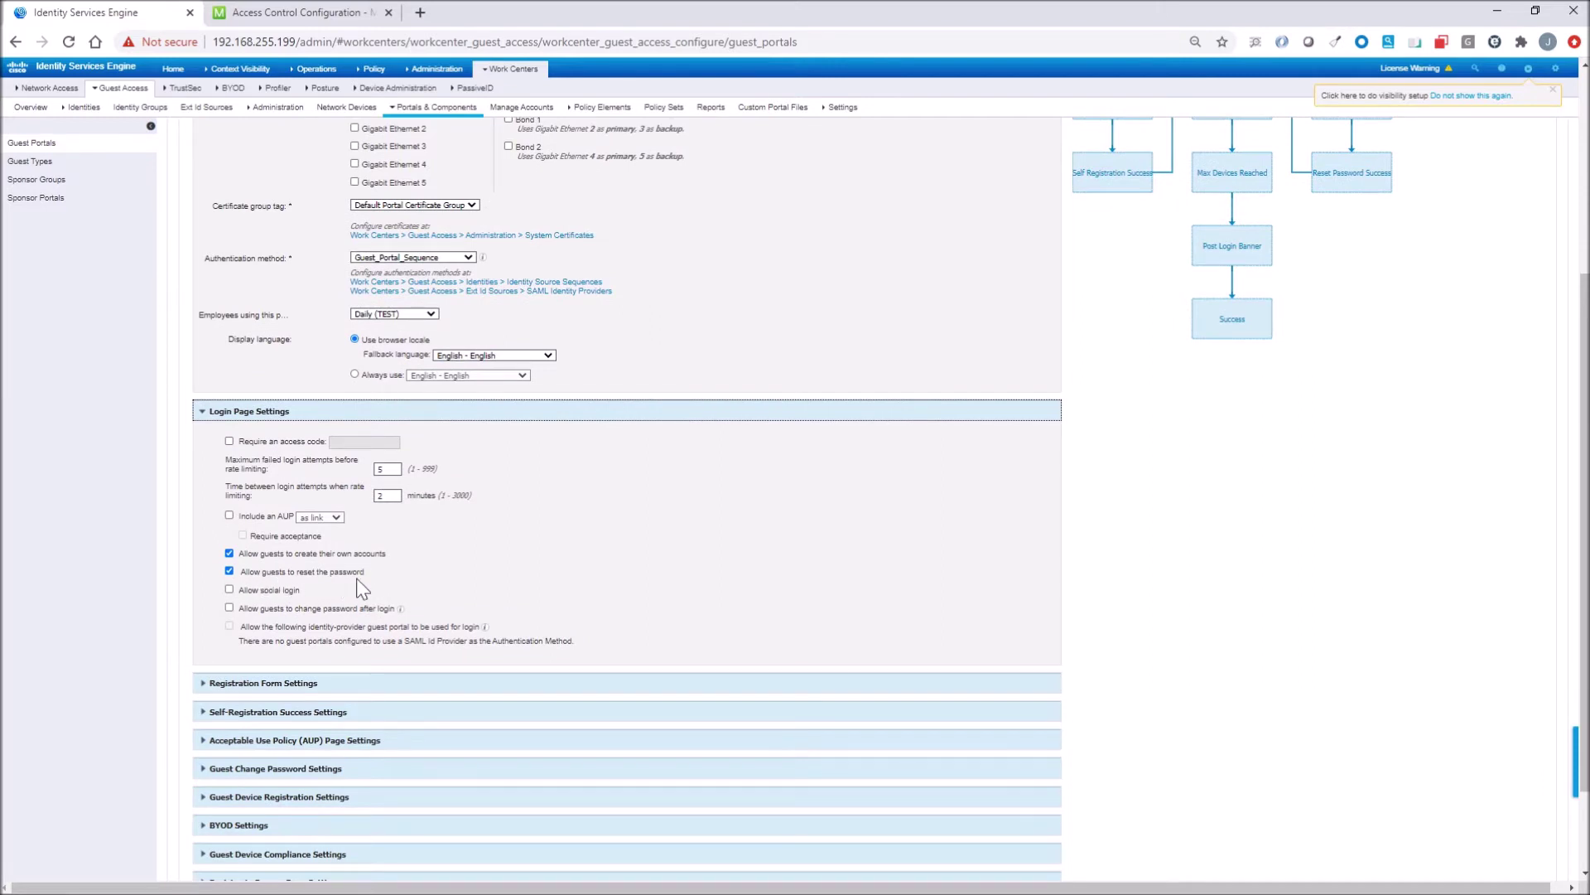
scroll(331, 563, down, 1)
click(249, 388)
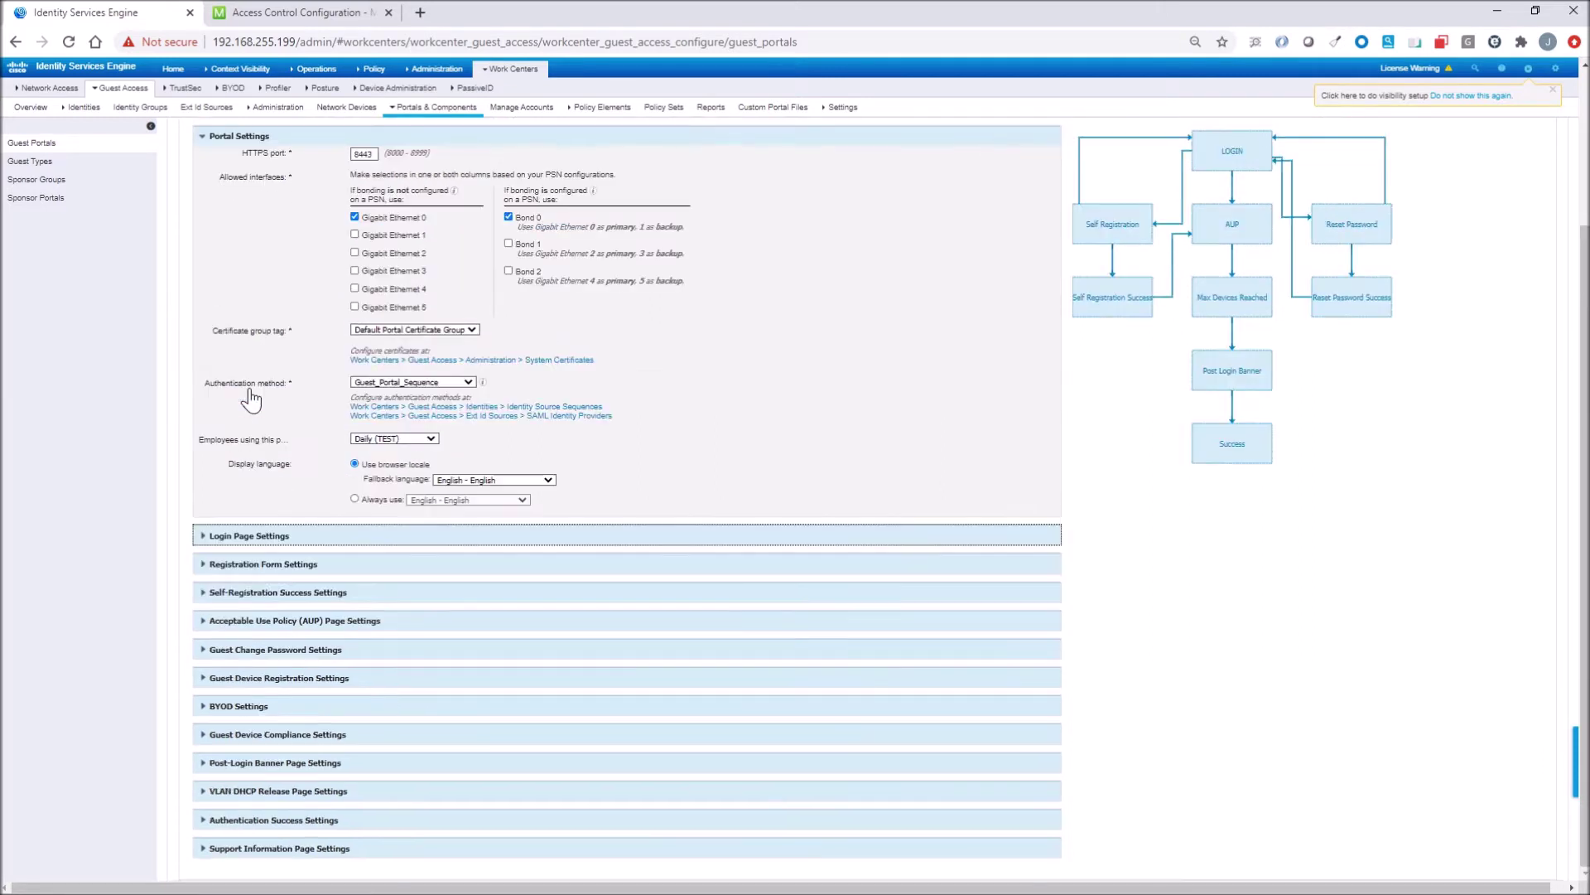
Review the Registration Form Settings, then expand Self-Registration Success Settings showing print, email and SMS options.
click(253, 565)
scroll(294, 555, down, 2)
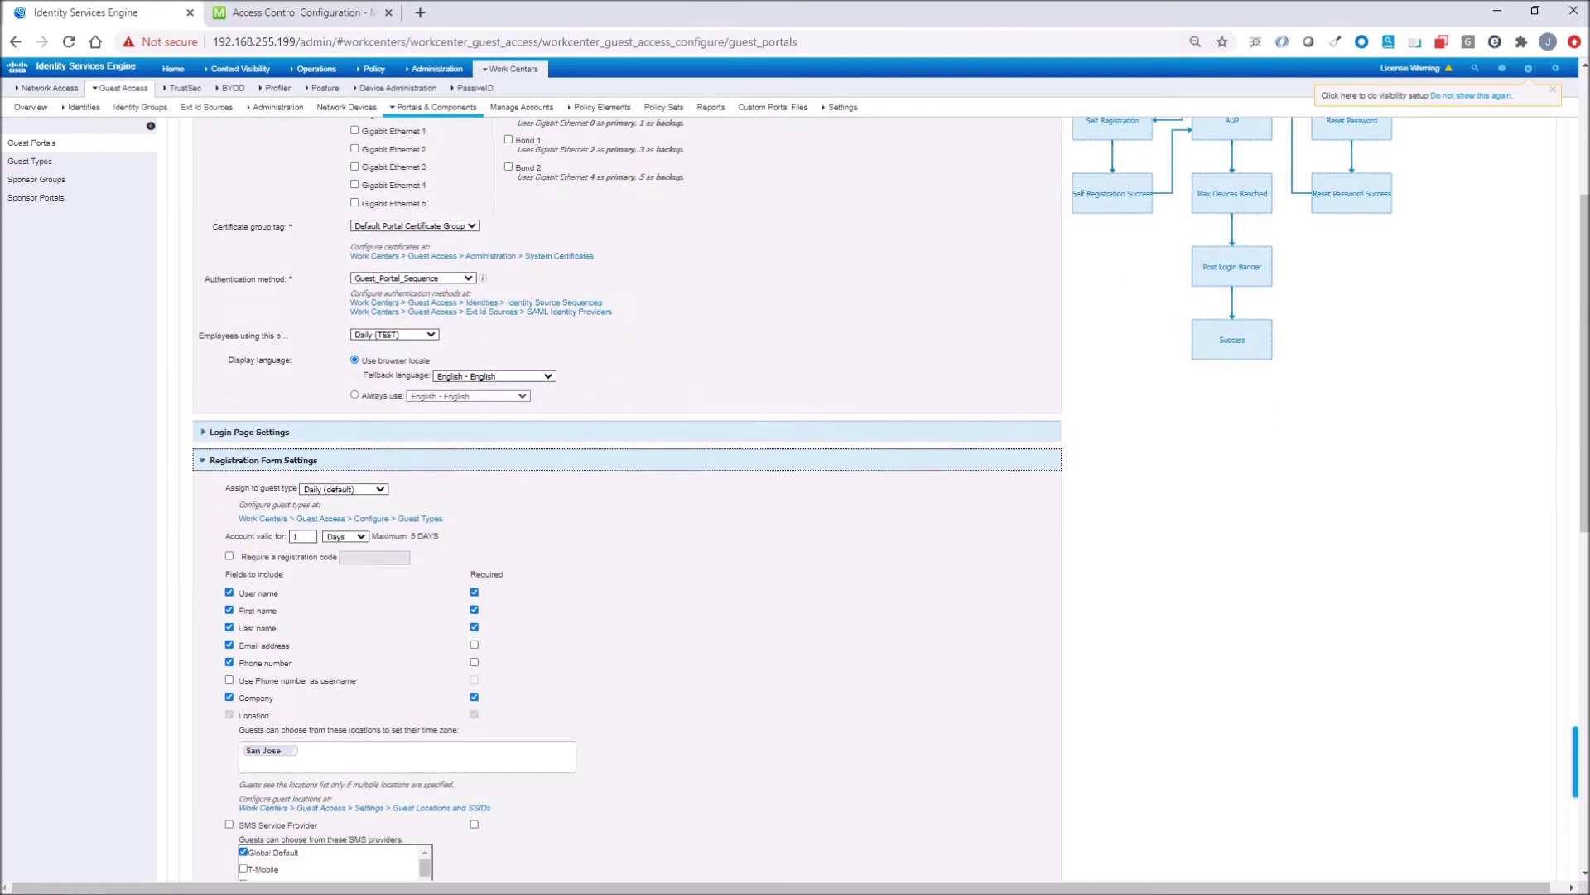
scroll(321, 588, down, 1)
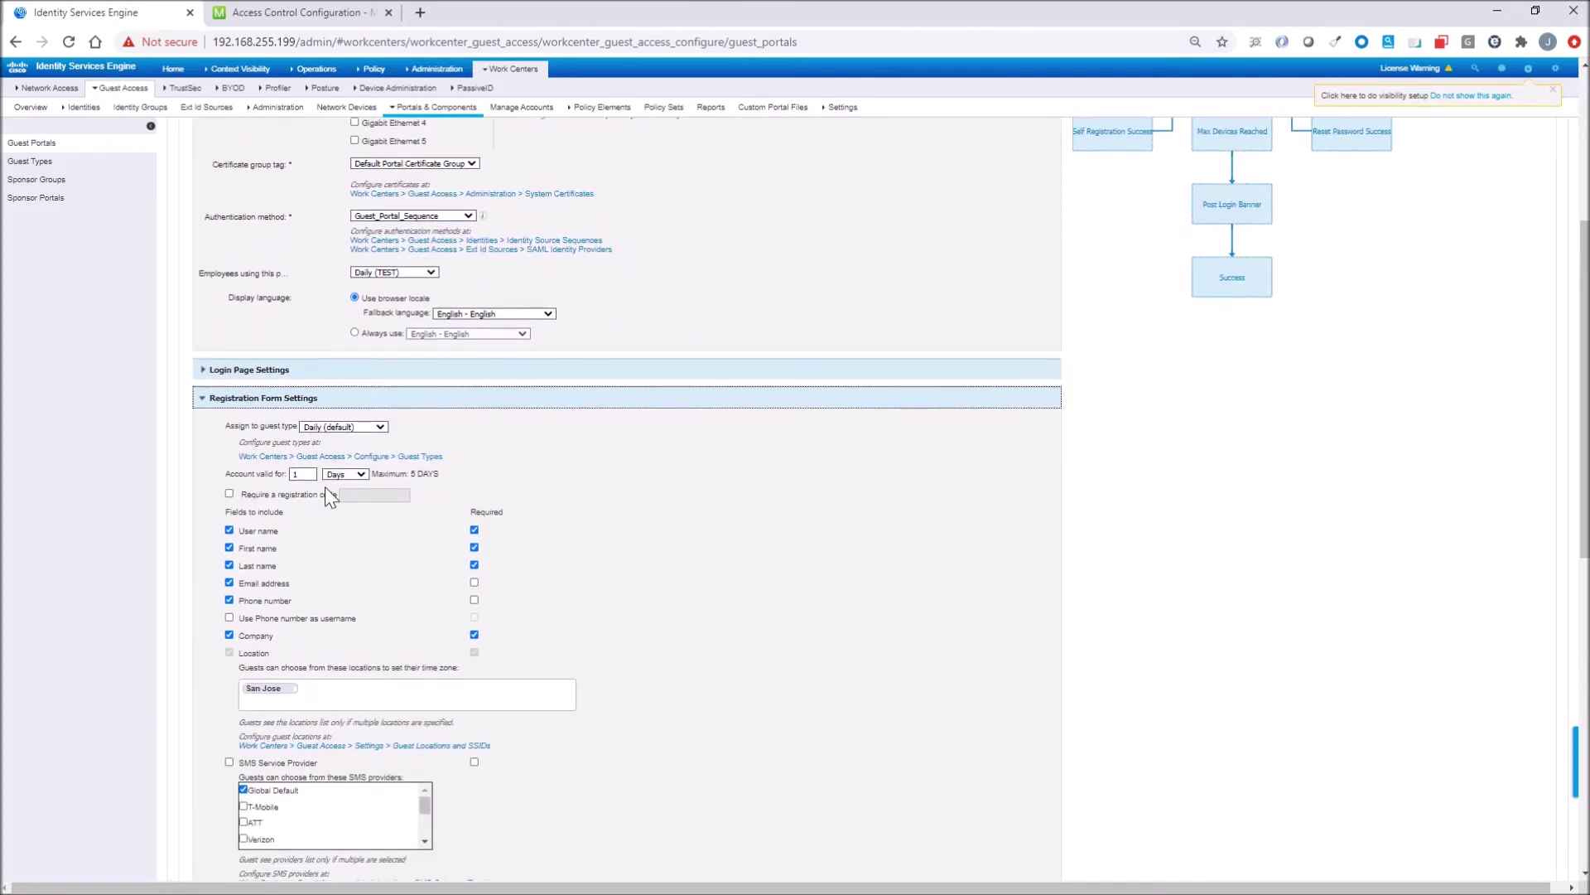
scroll(297, 512, down, 1)
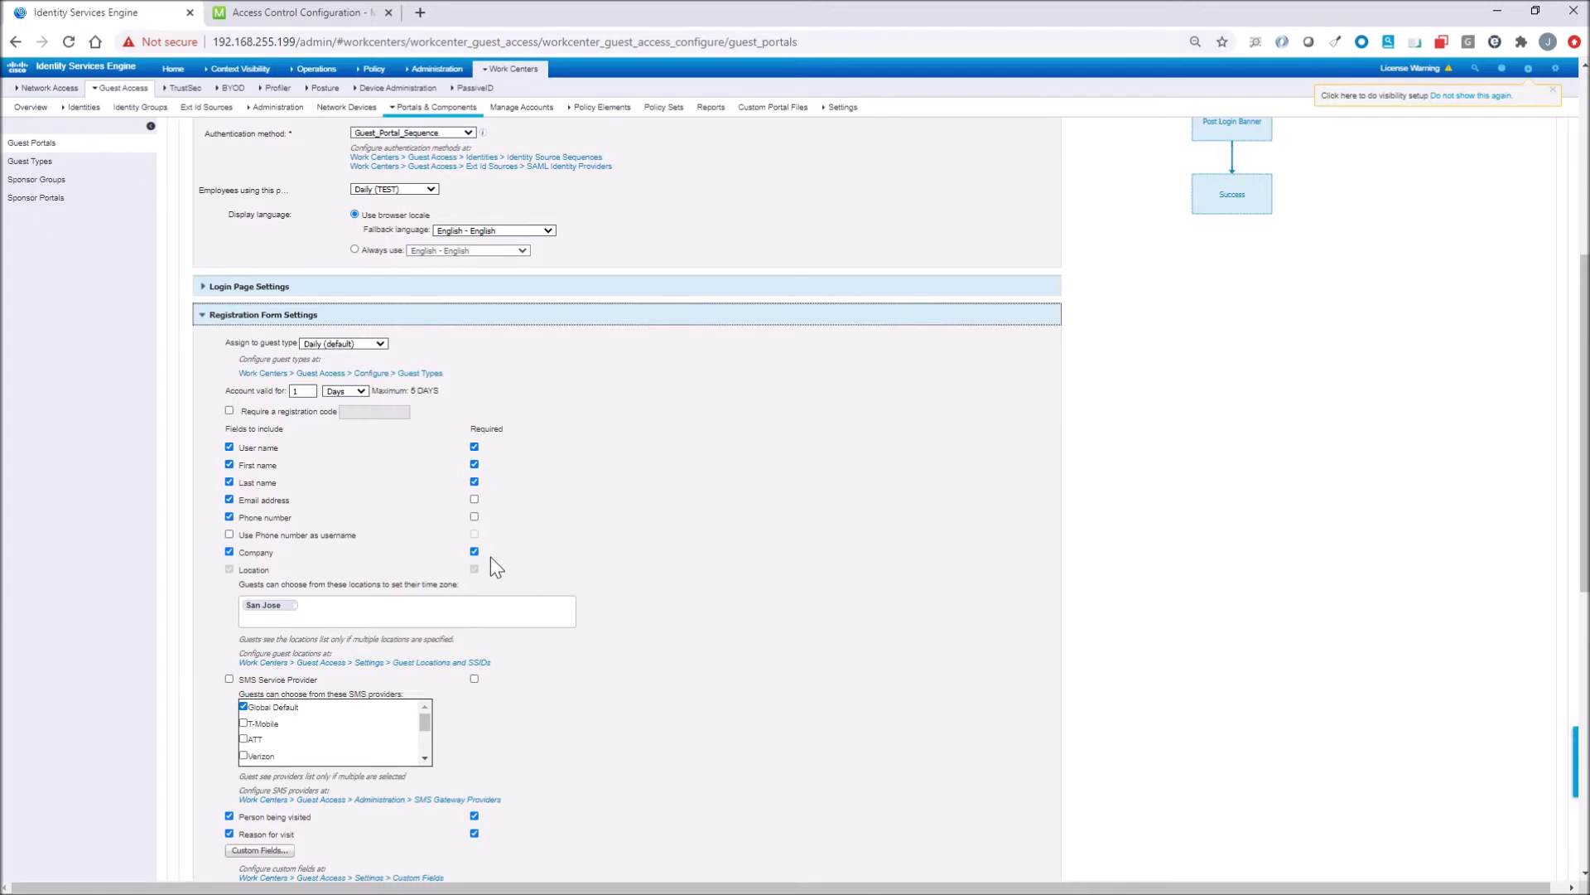
scroll(490, 556, down, 1)
scroll(626, 496, down, 1)
scroll(356, 572, down, 3)
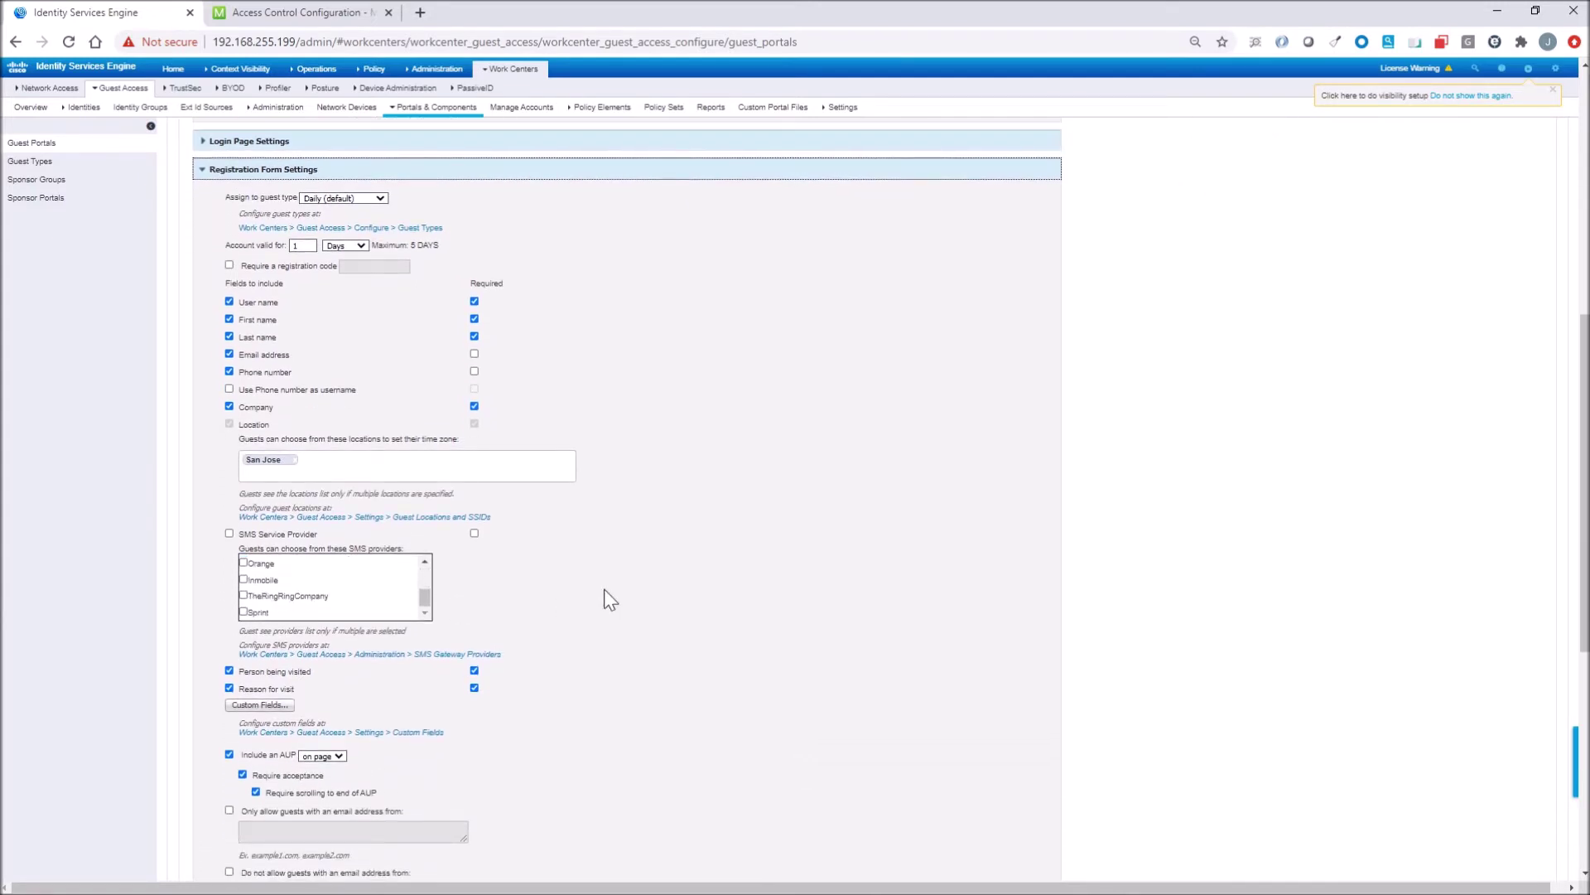
scroll(594, 589, down, 2)
scroll(593, 589, down, 1)
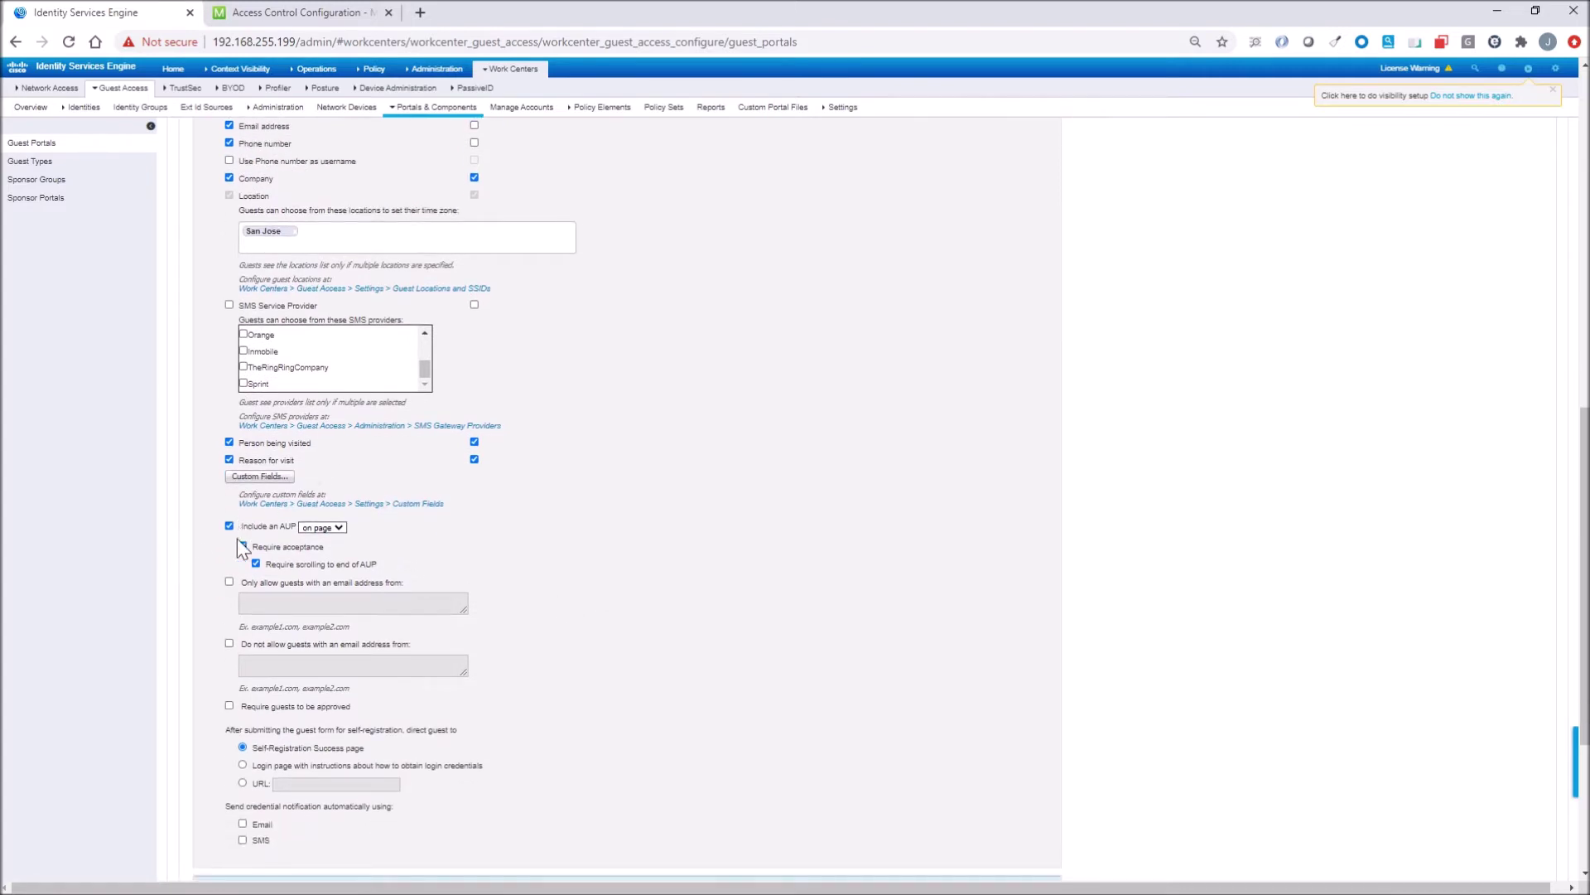
scroll(256, 564, down, 3)
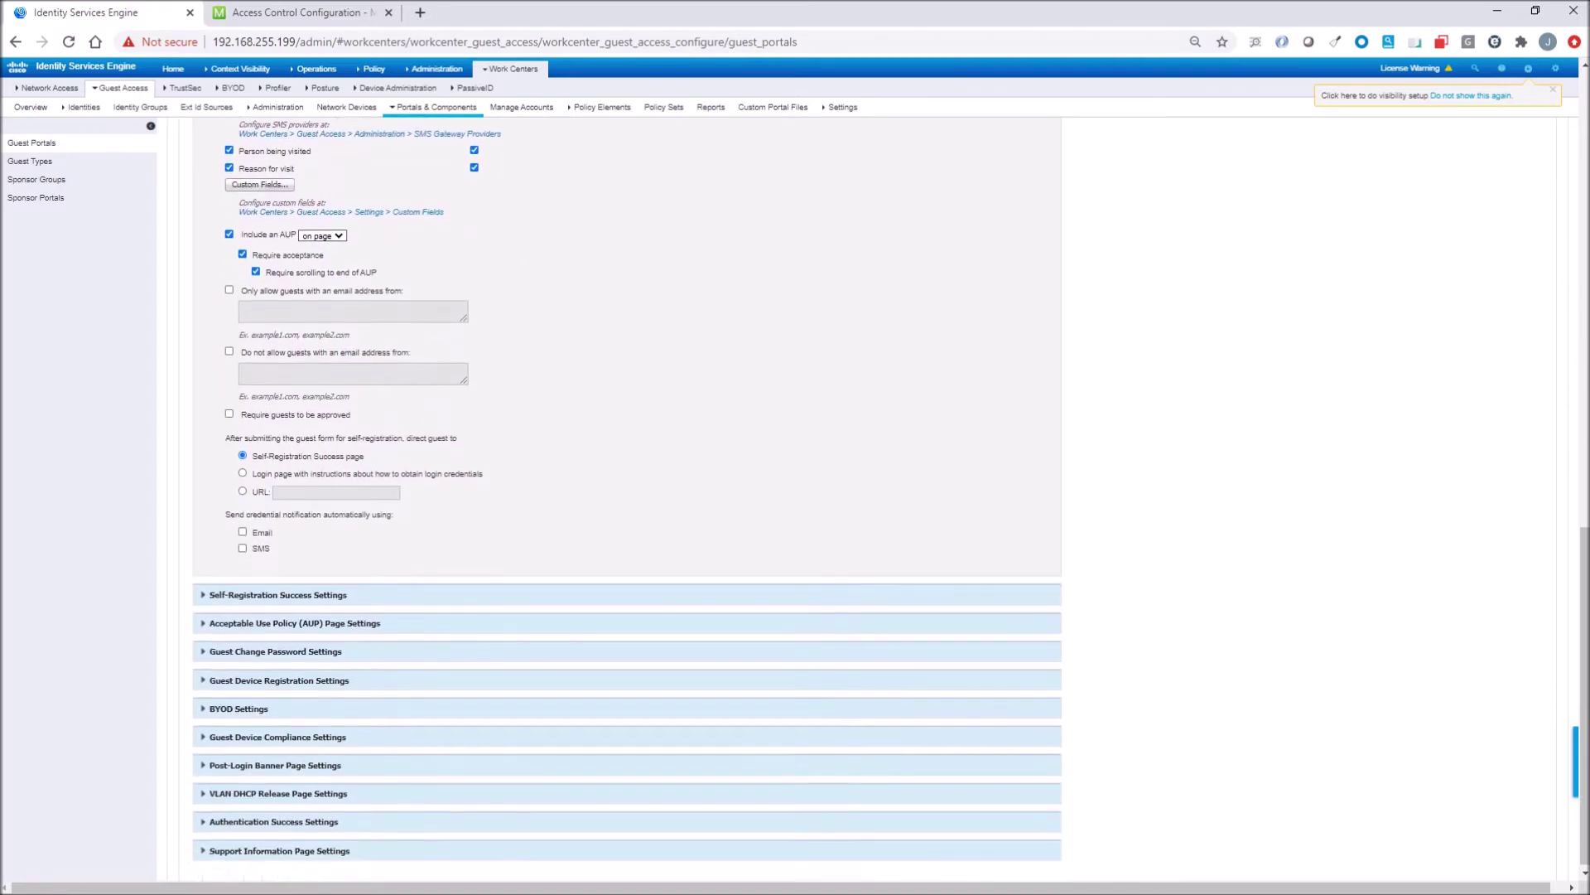
click(223, 598)
scroll(529, 574, down, 2)
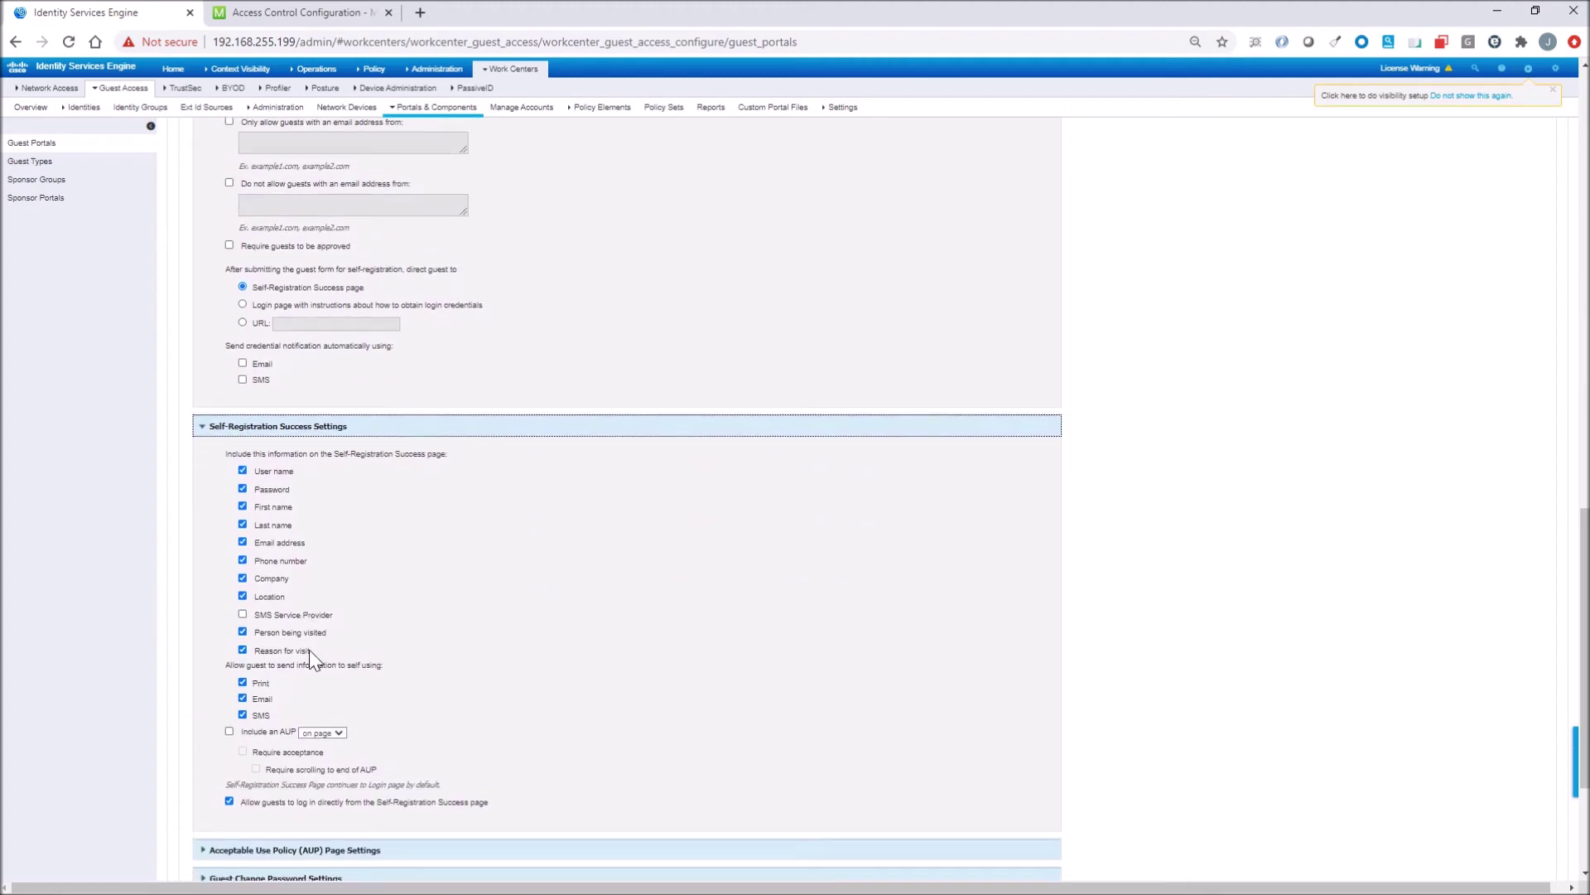
Expand the AUP, Guest Change Password, Device Registration and BYOD settings sections.
scroll(485, 650, down, 2)
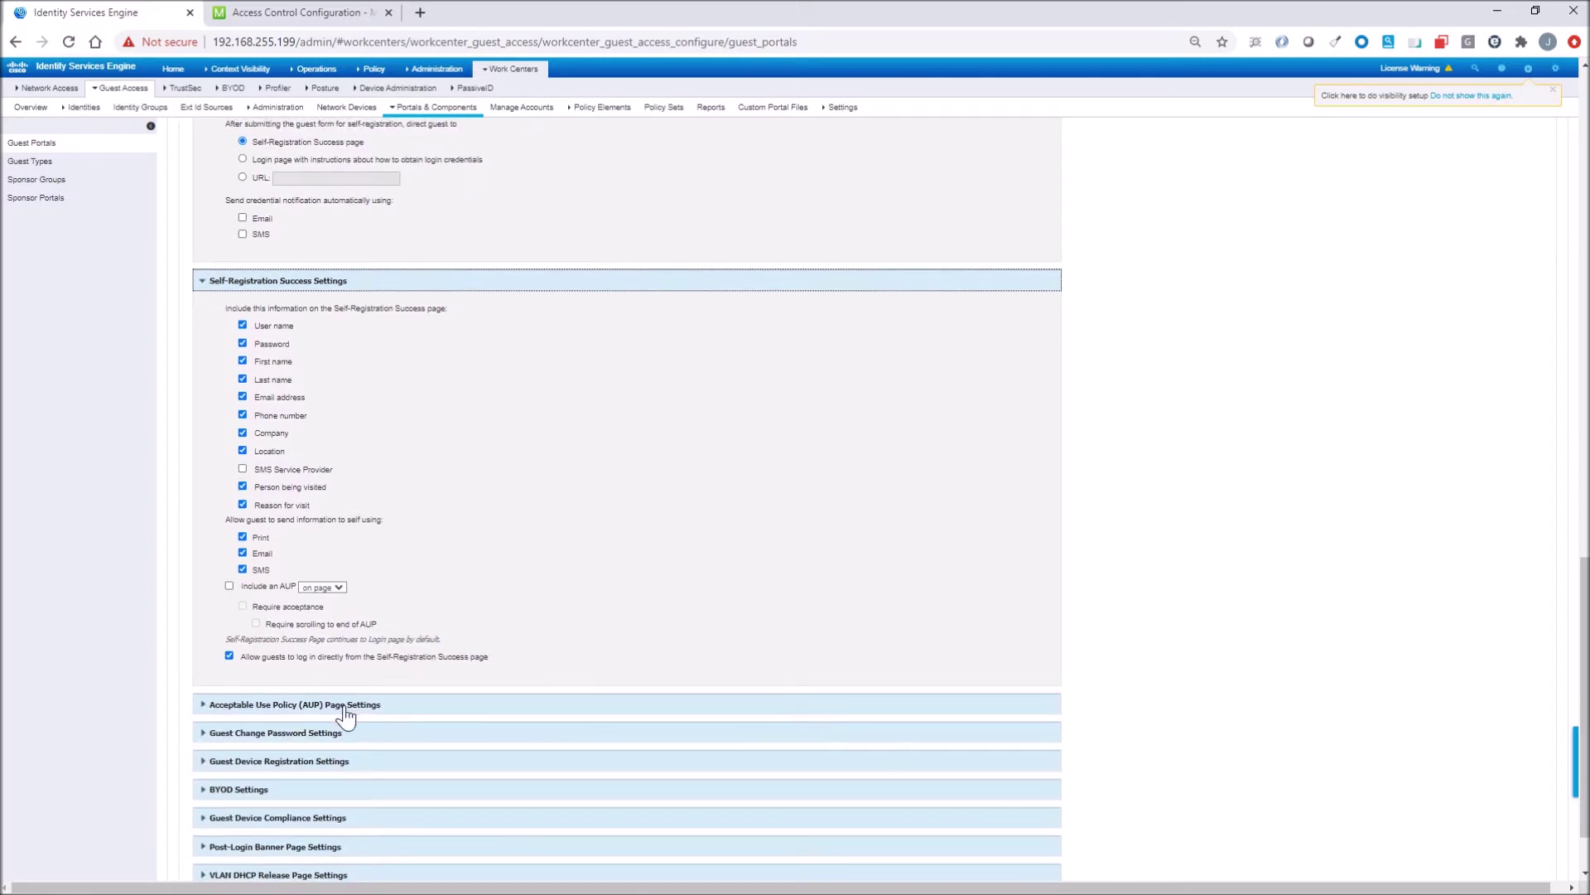
click(345, 705)
scroll(345, 714, down, 3)
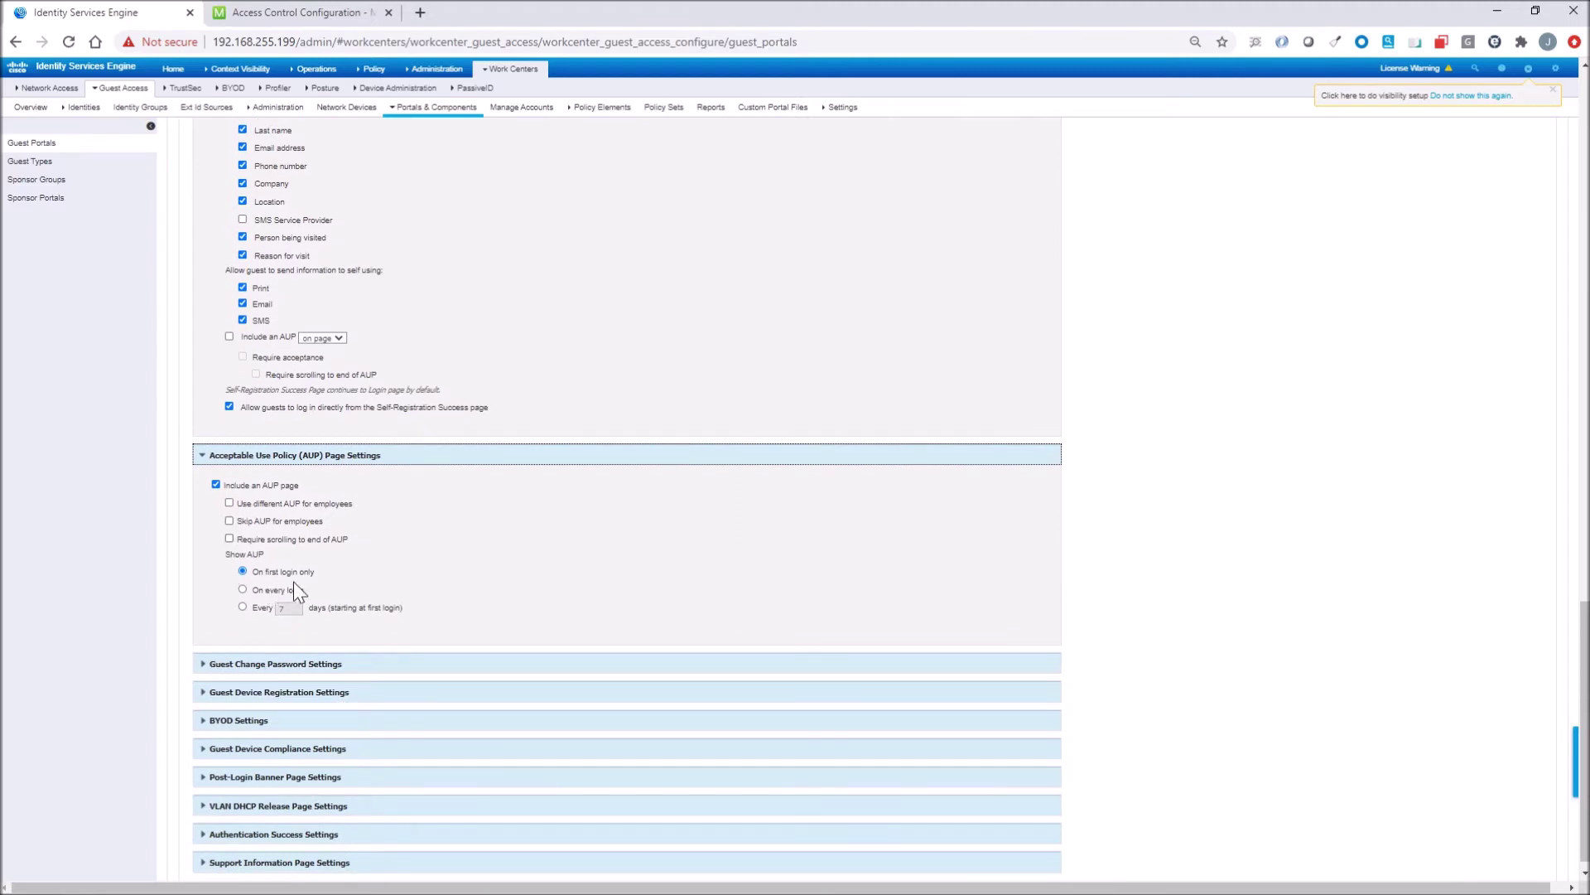
click(296, 664)
scroll(294, 675, down, 1)
click(291, 679)
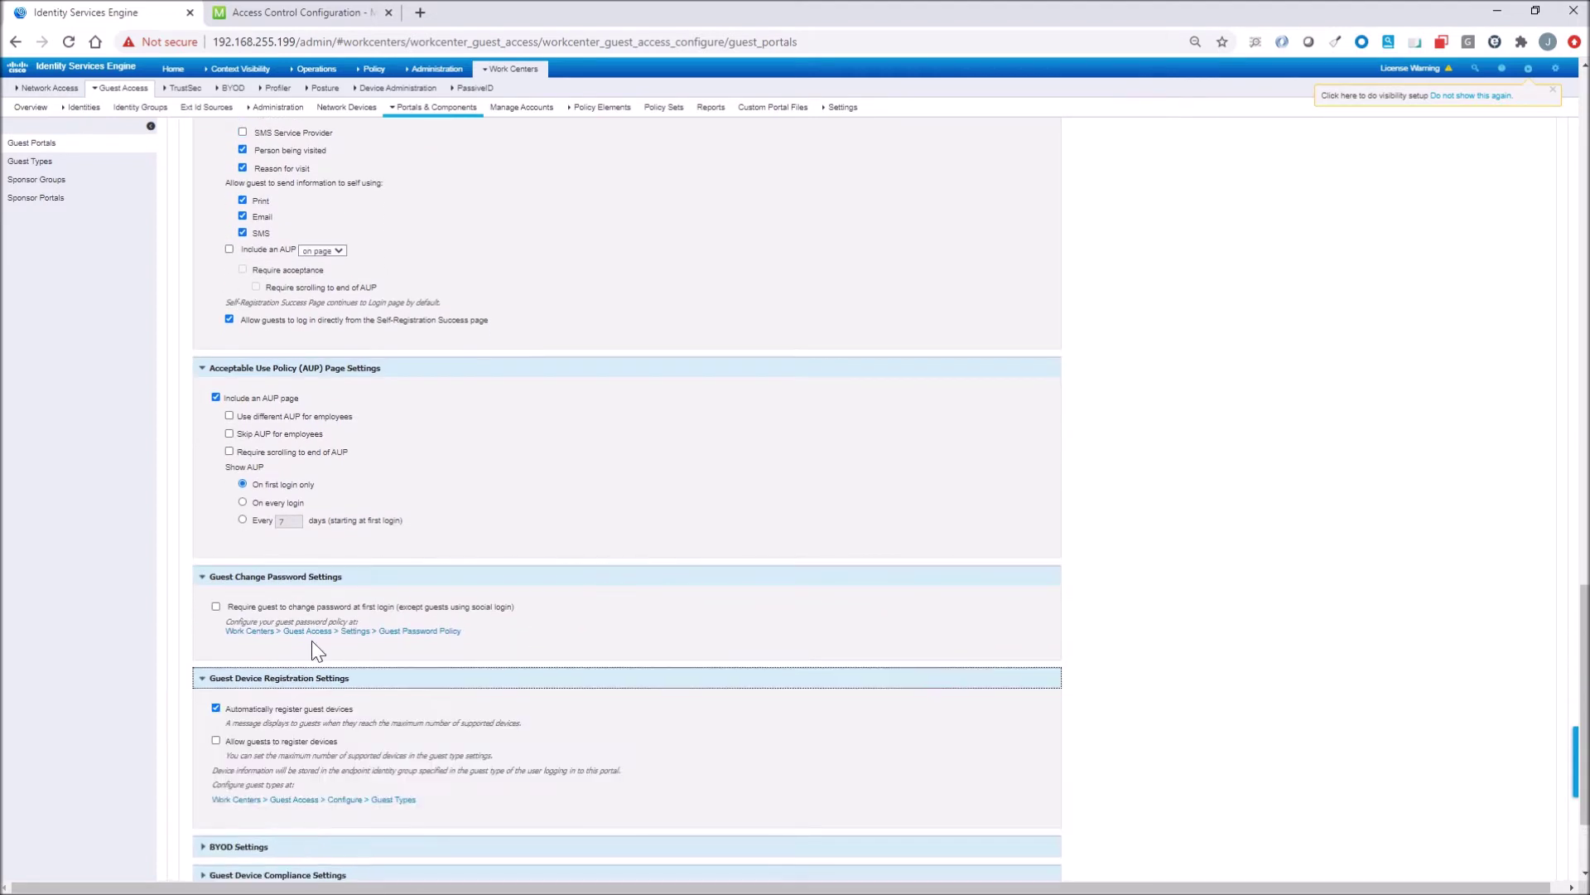
scroll(312, 640, down, 2)
click(265, 706)
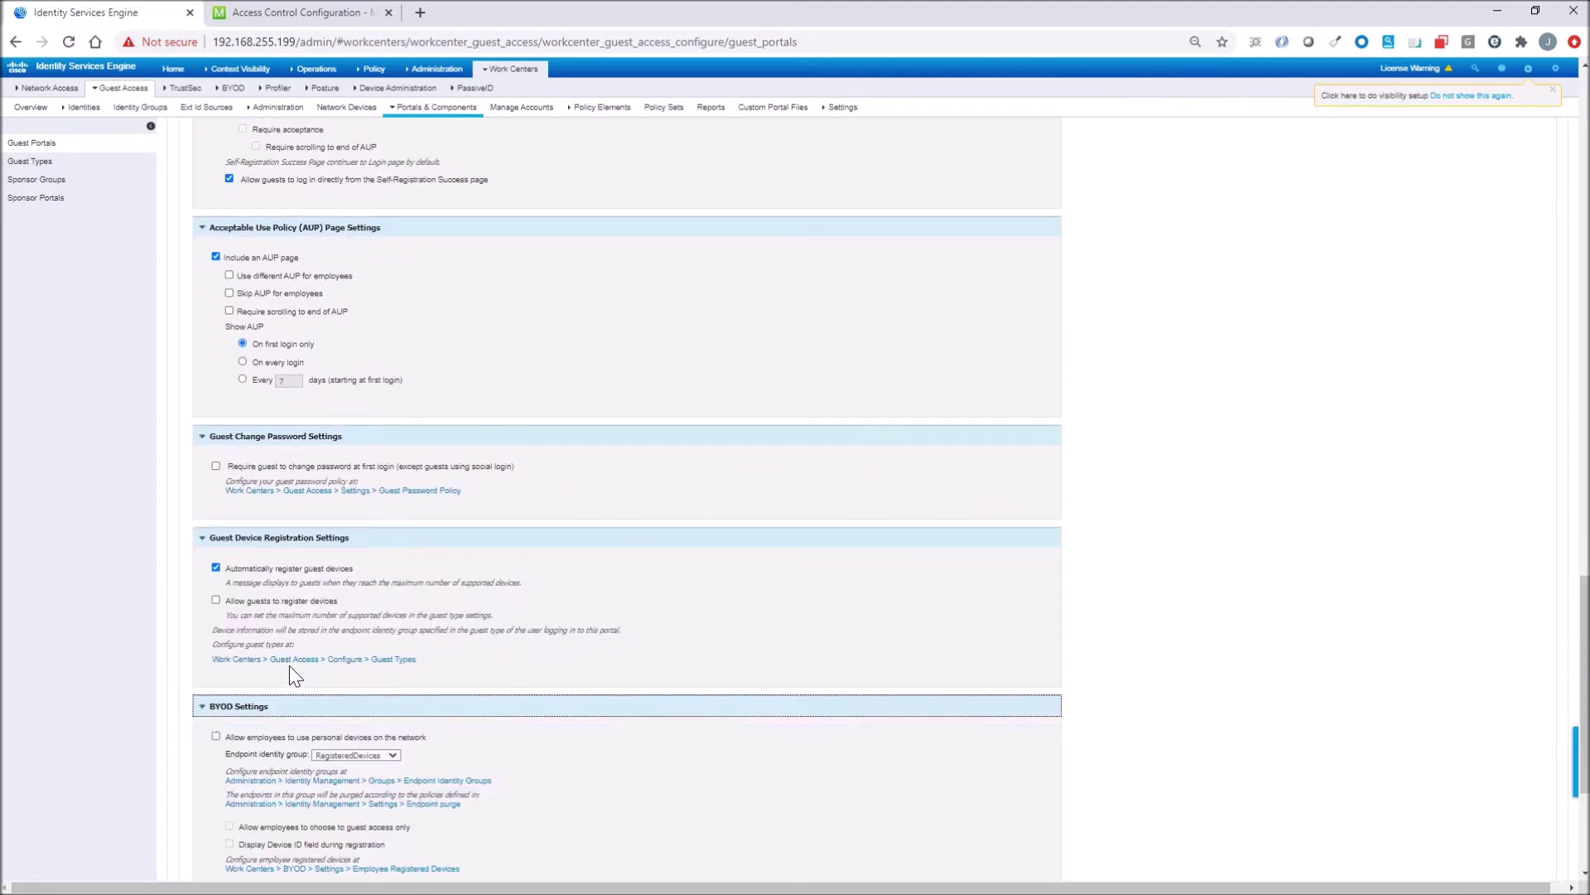
Expand the Compliance, Post-Login Banner, VLAN DHCP, Authentication Success and Support Information sections.
scroll(290, 668, down, 2)
scroll(290, 664, down, 2)
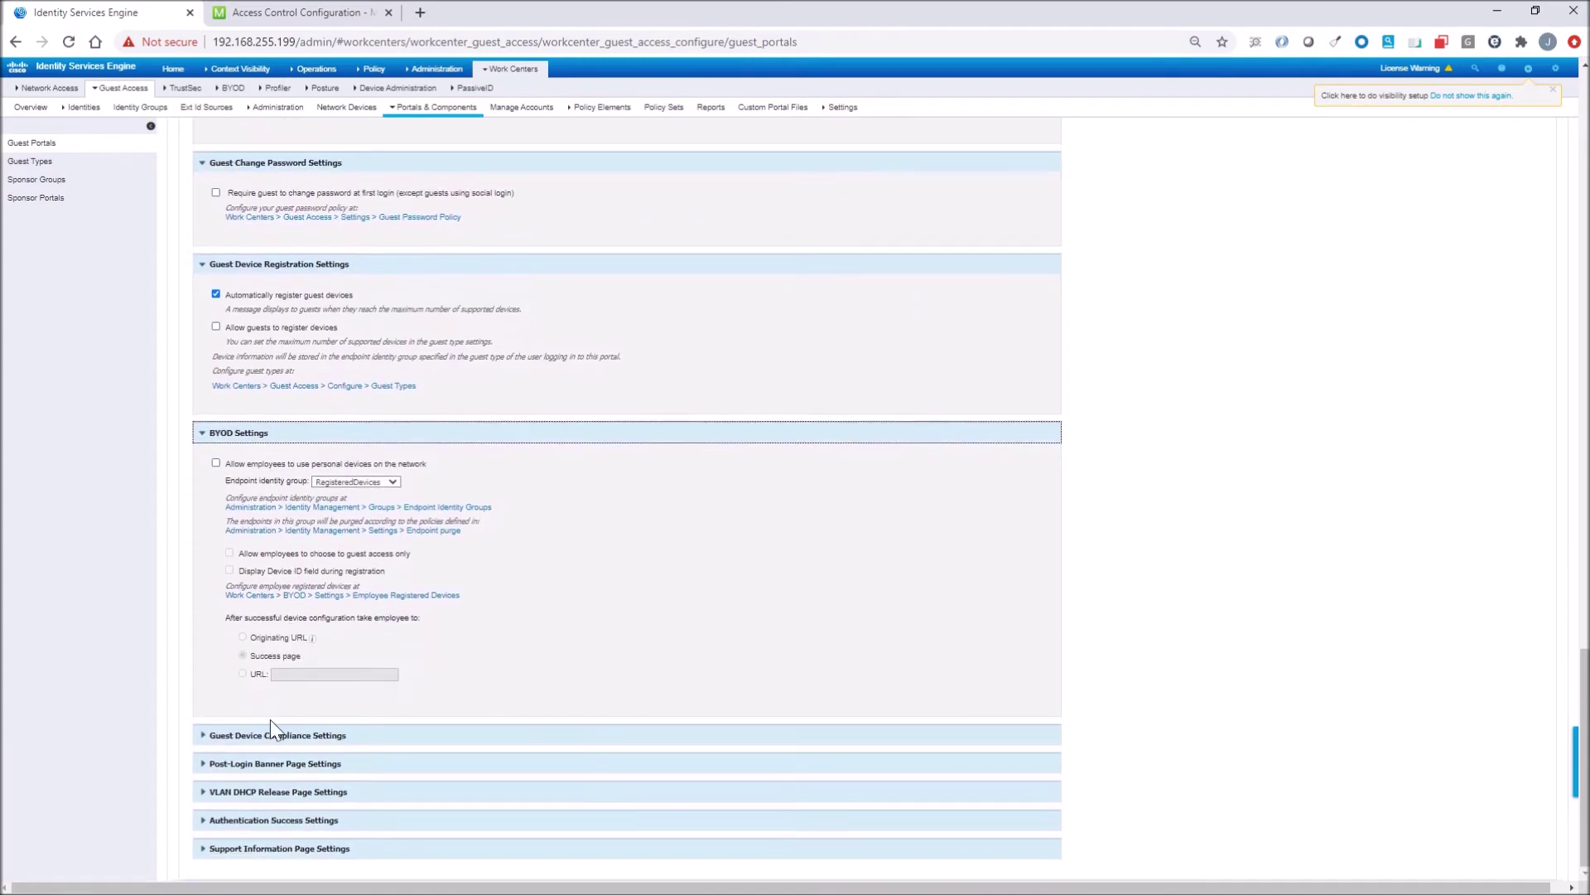
click(266, 733)
scroll(273, 729, down, 1)
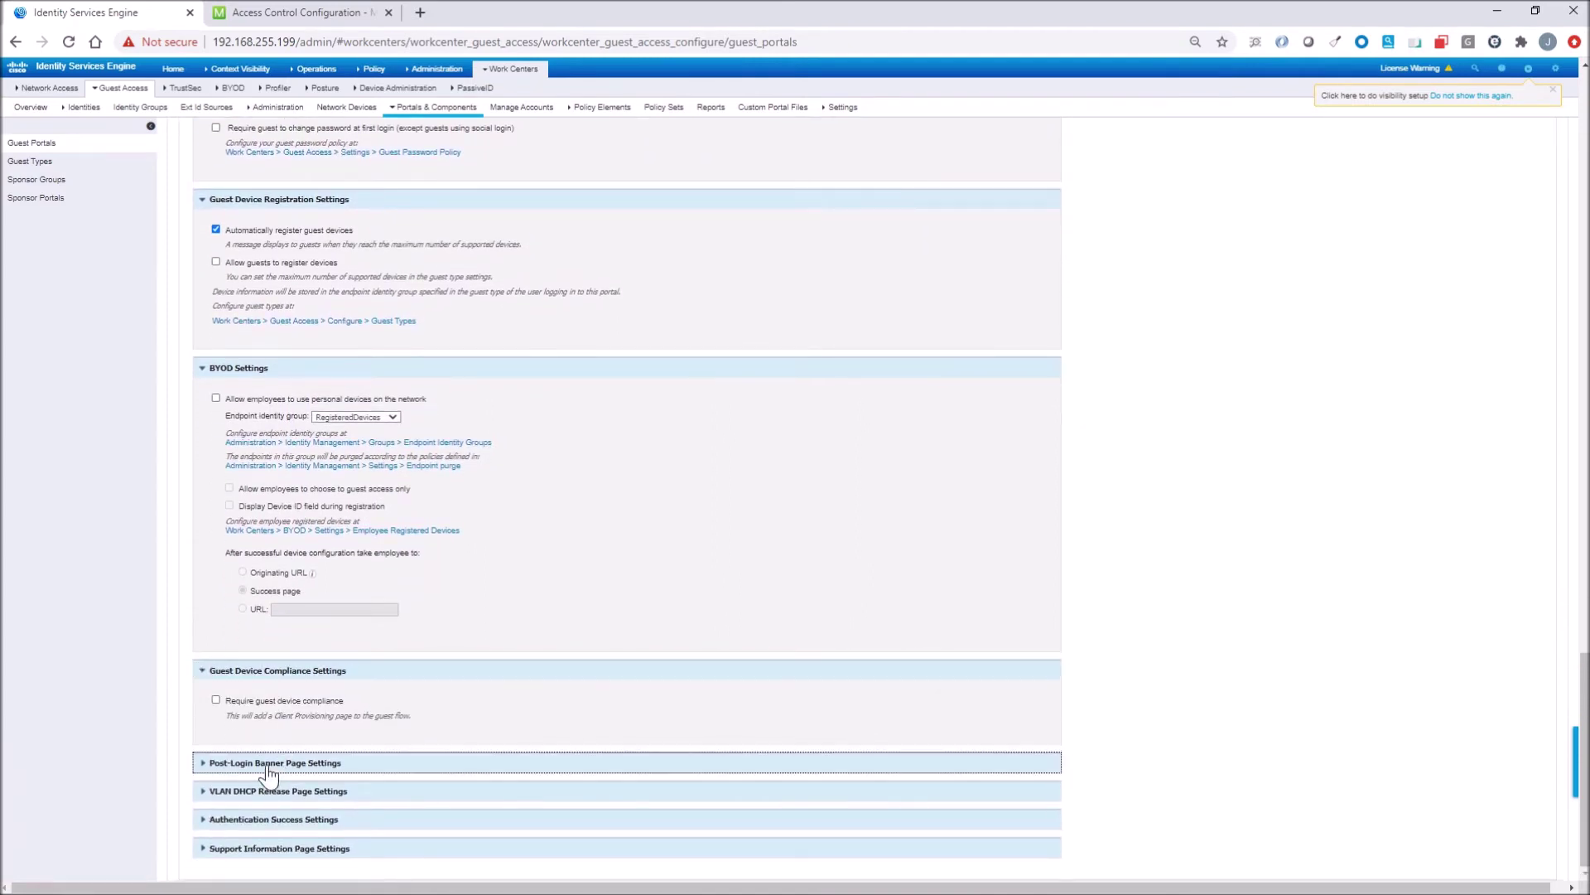
click(266, 762)
scroll(266, 762, down, 1)
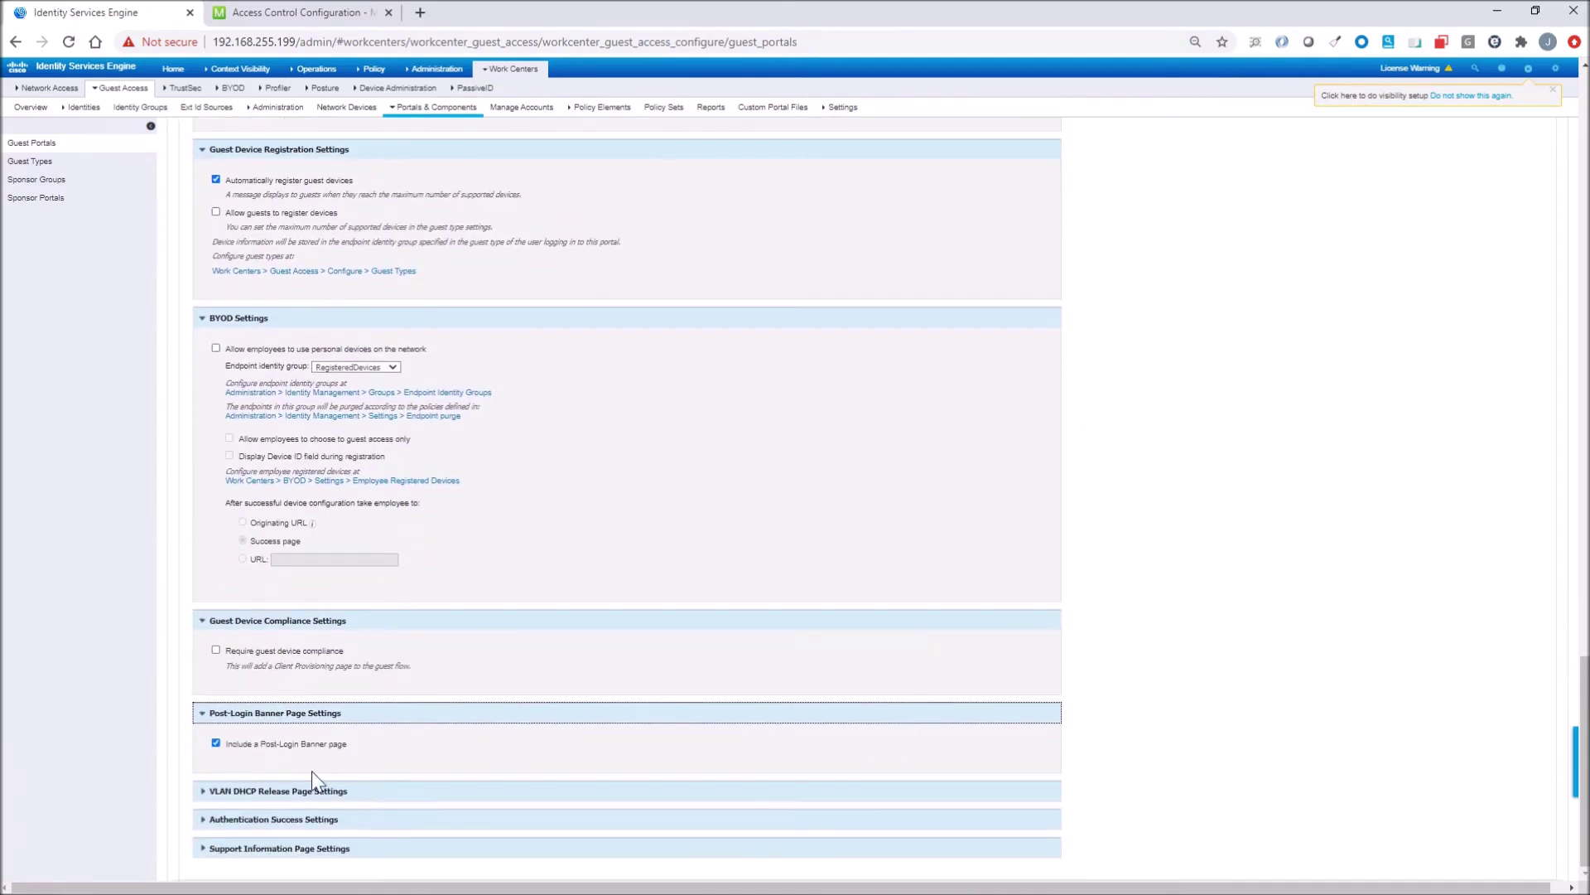
click(261, 791)
scroll(290, 745, down, 2)
click(248, 819)
scroll(288, 719, down, 2)
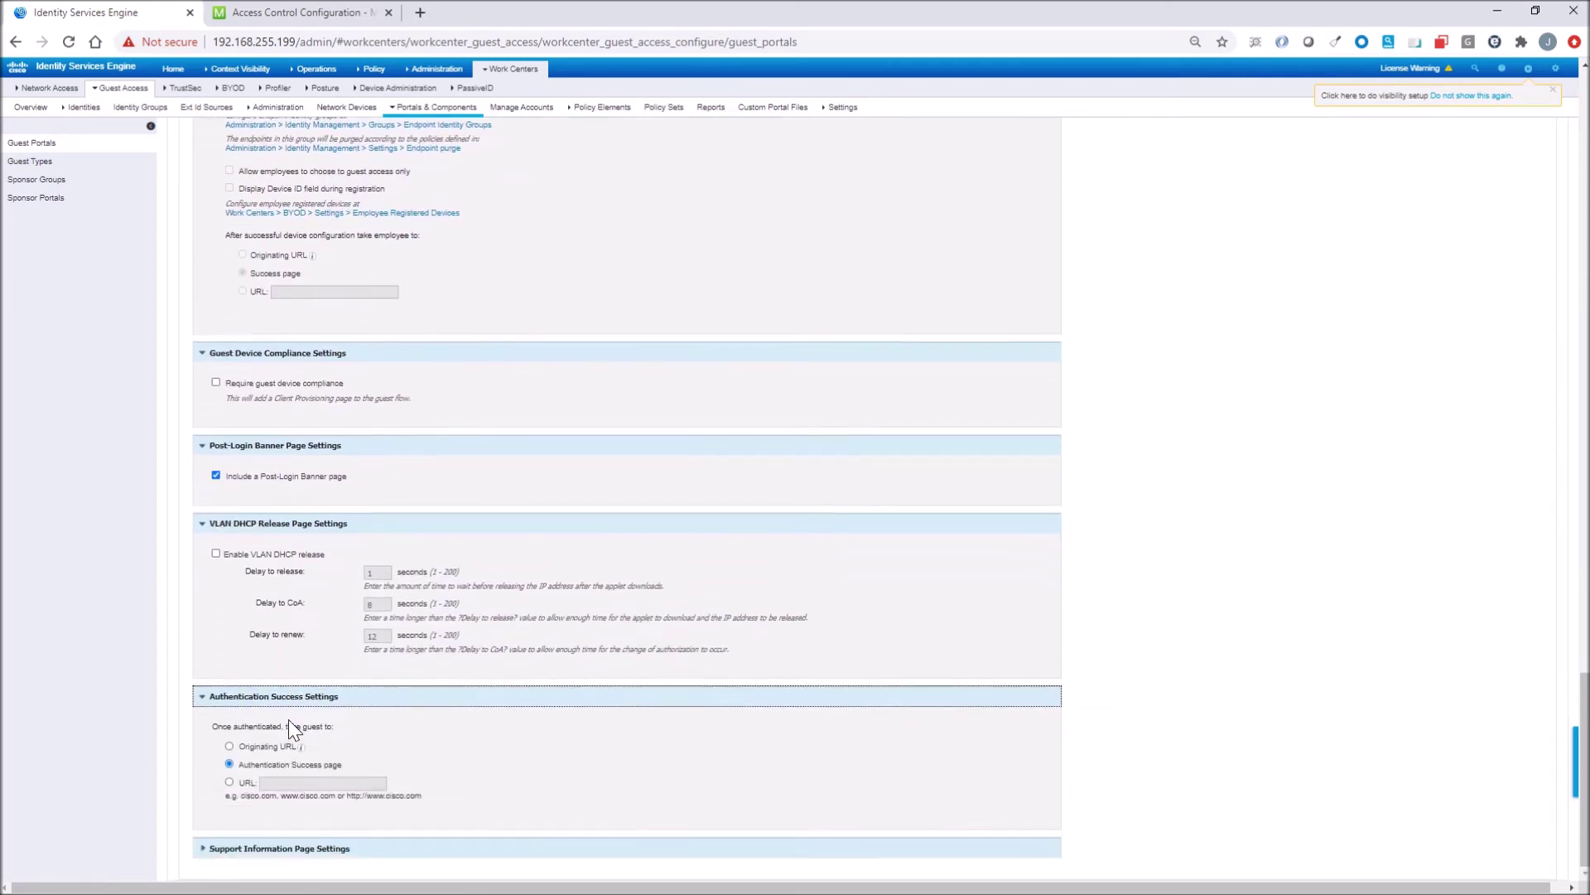
click(294, 848)
scroll(341, 767, down, 3)
scroll(353, 770, up, 4)
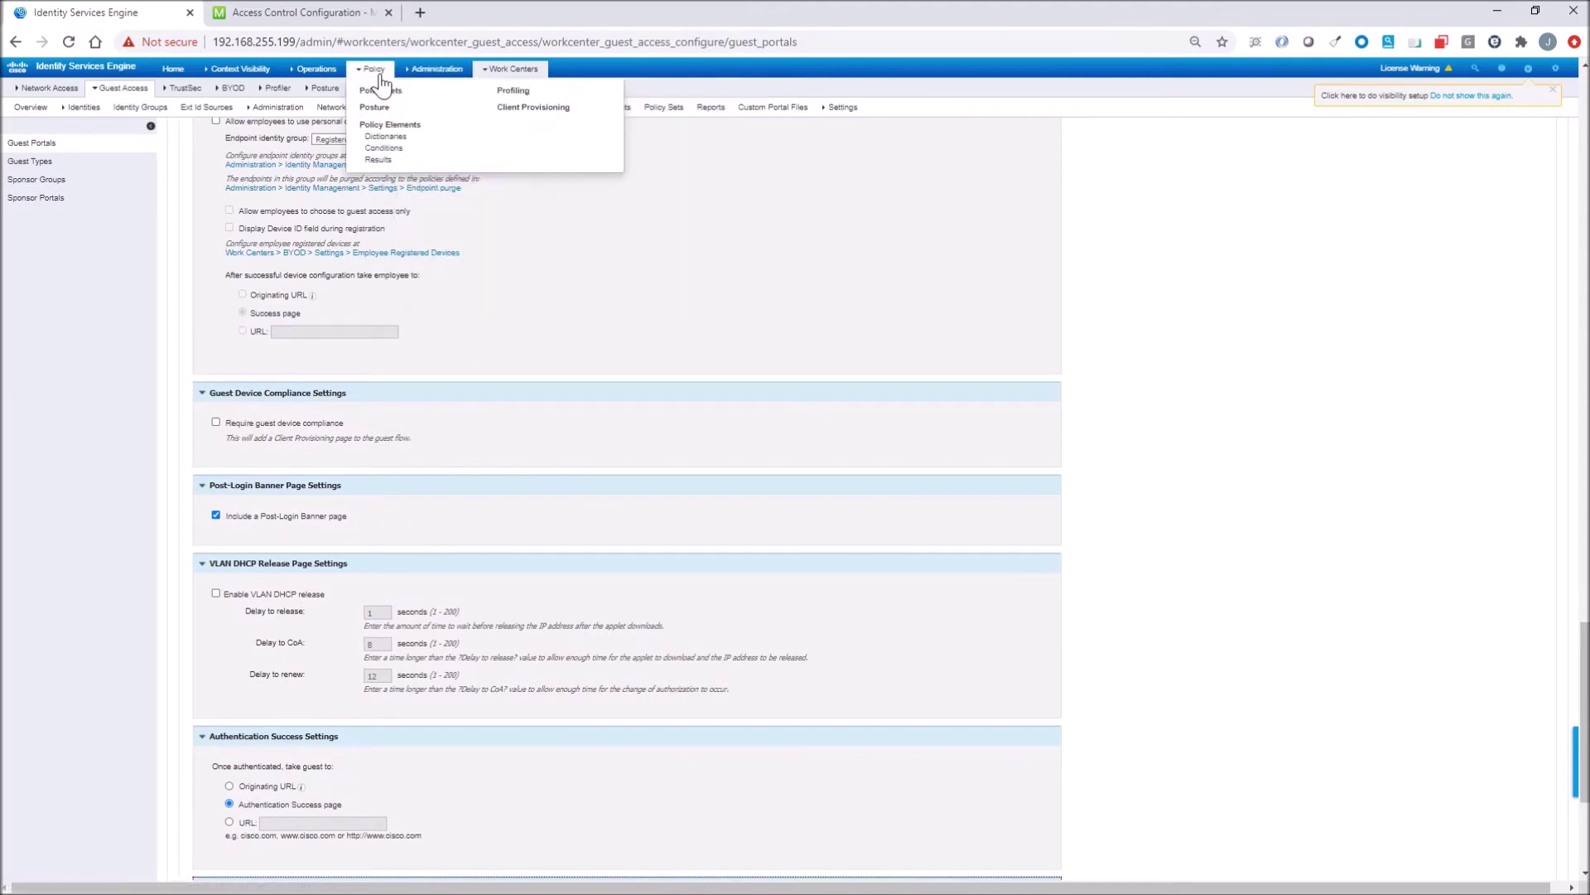
Open the Meraki-SelfReg_Hotspot authorization profile, leaving web redirection as Centralized Web Auth.
click(373, 156)
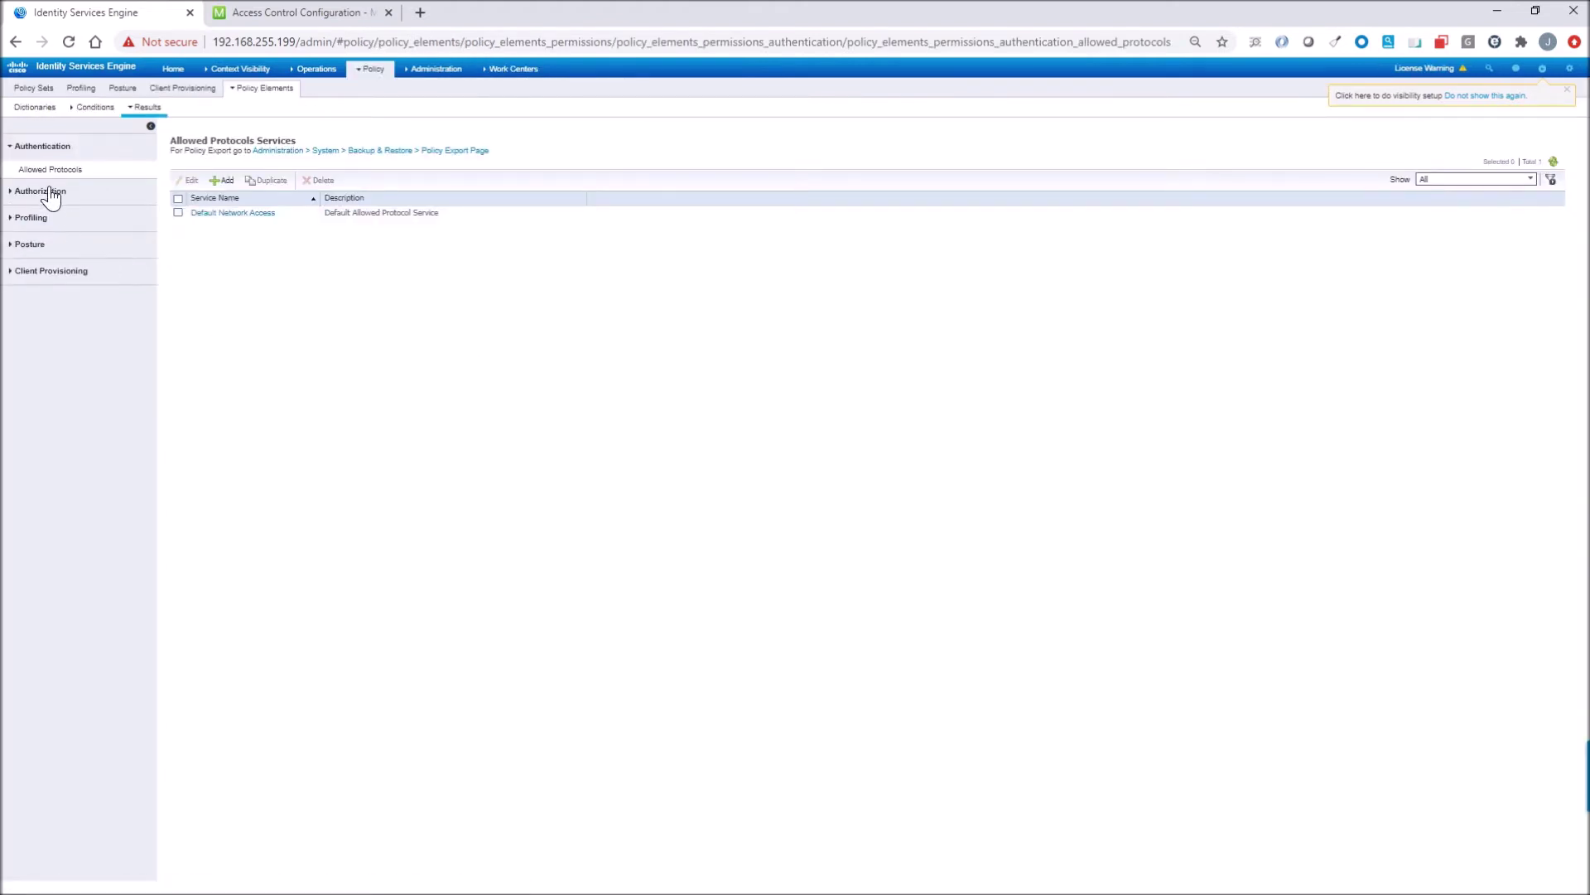
click(46, 192)
click(54, 199)
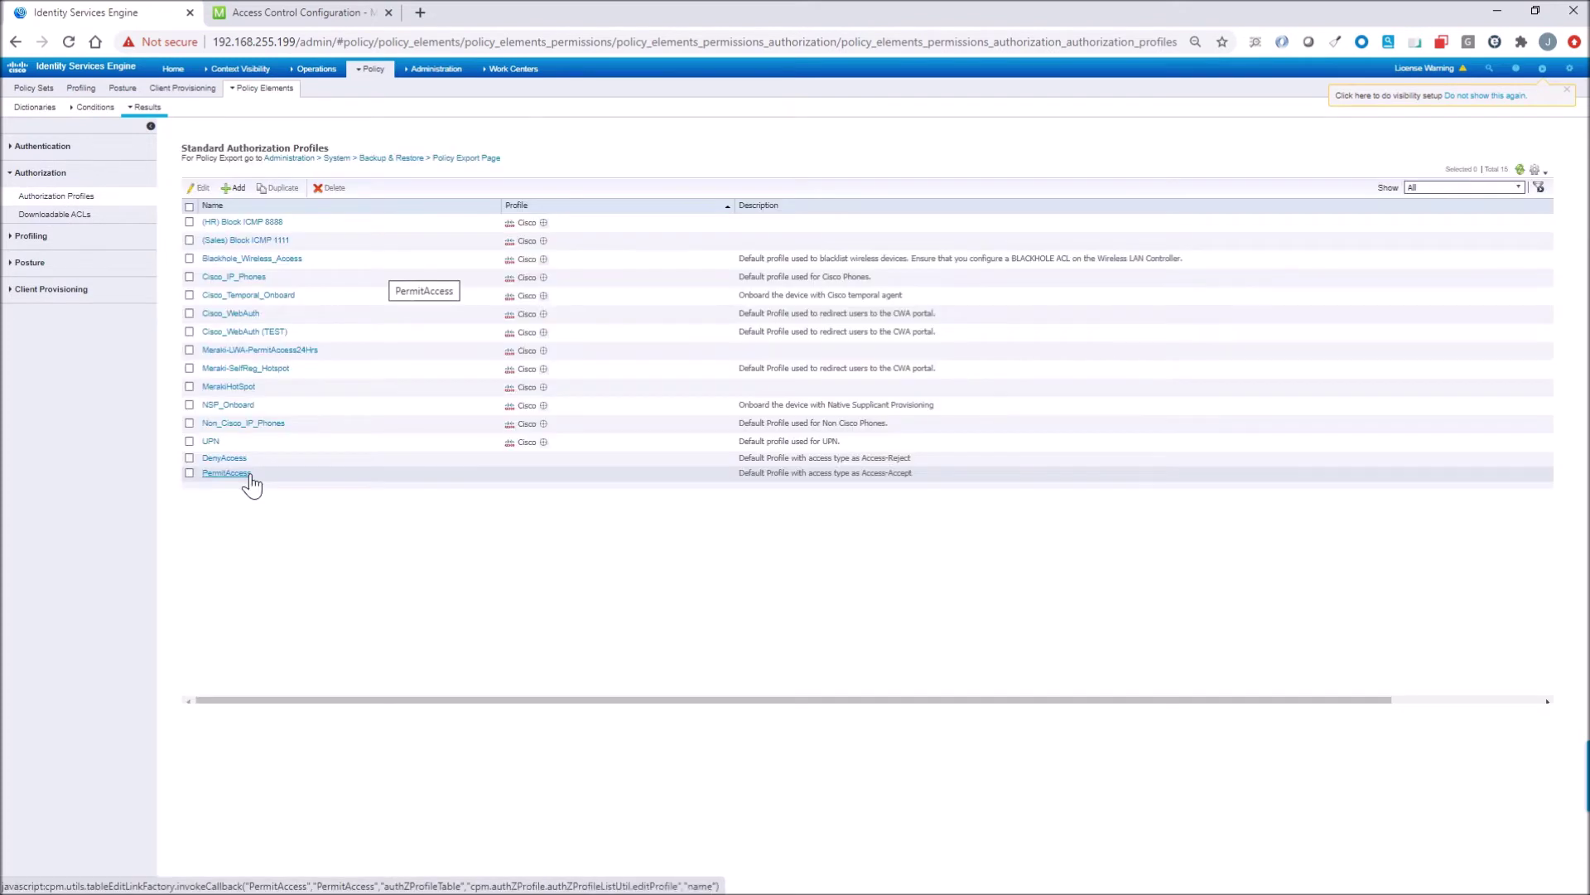
click(245, 369)
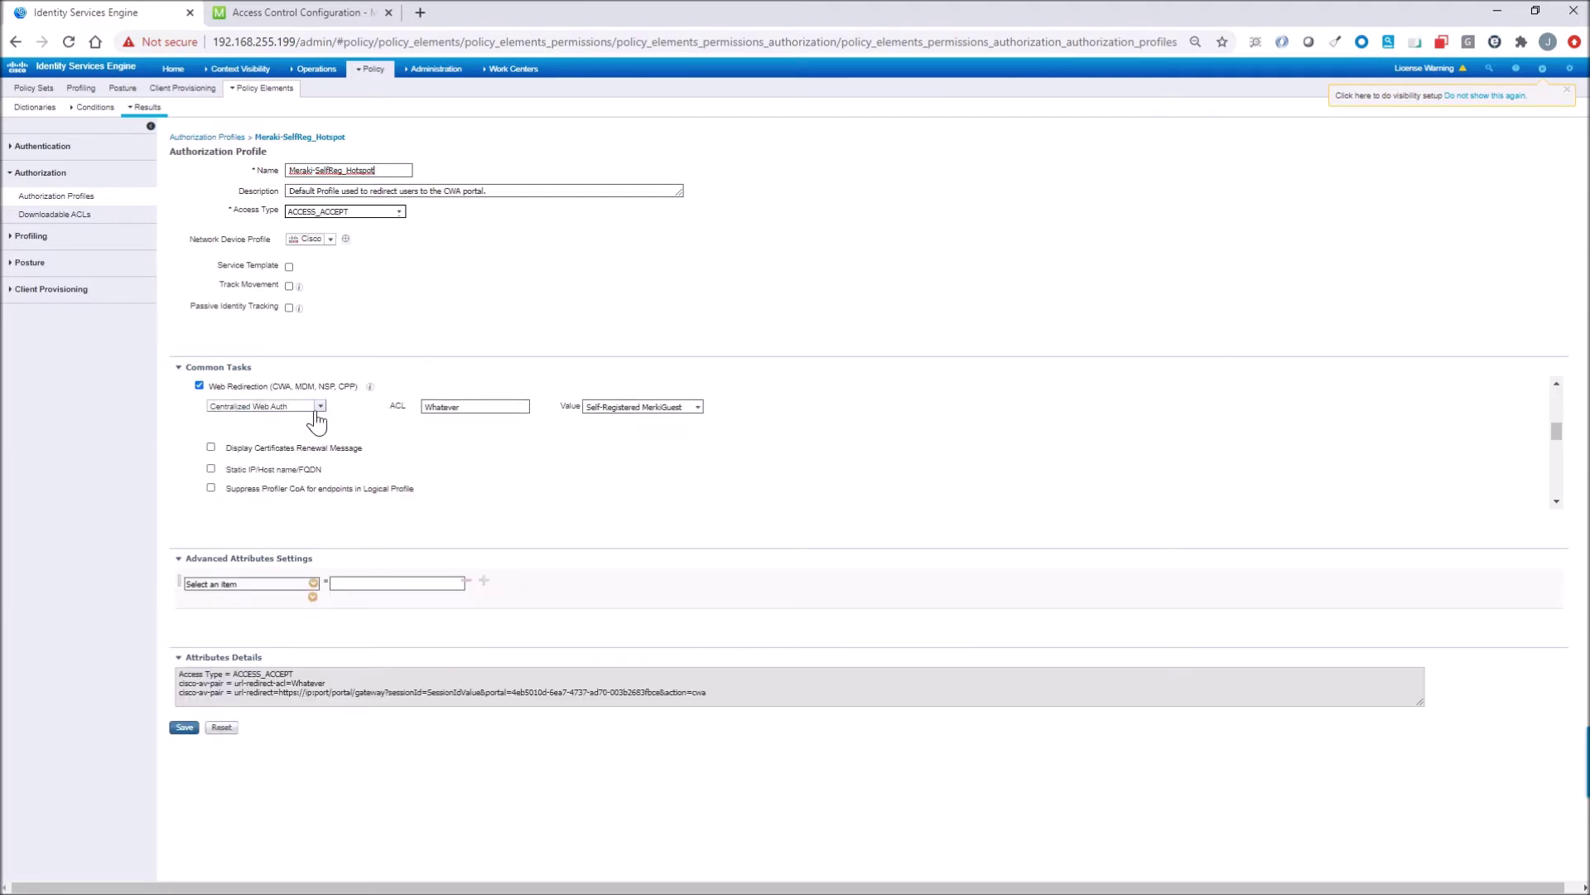
click(319, 408)
click(431, 427)
Add then remove the Airespace-ACL-Name advanced attribute and head to Policy Sets.
scroll(637, 472, down, 3)
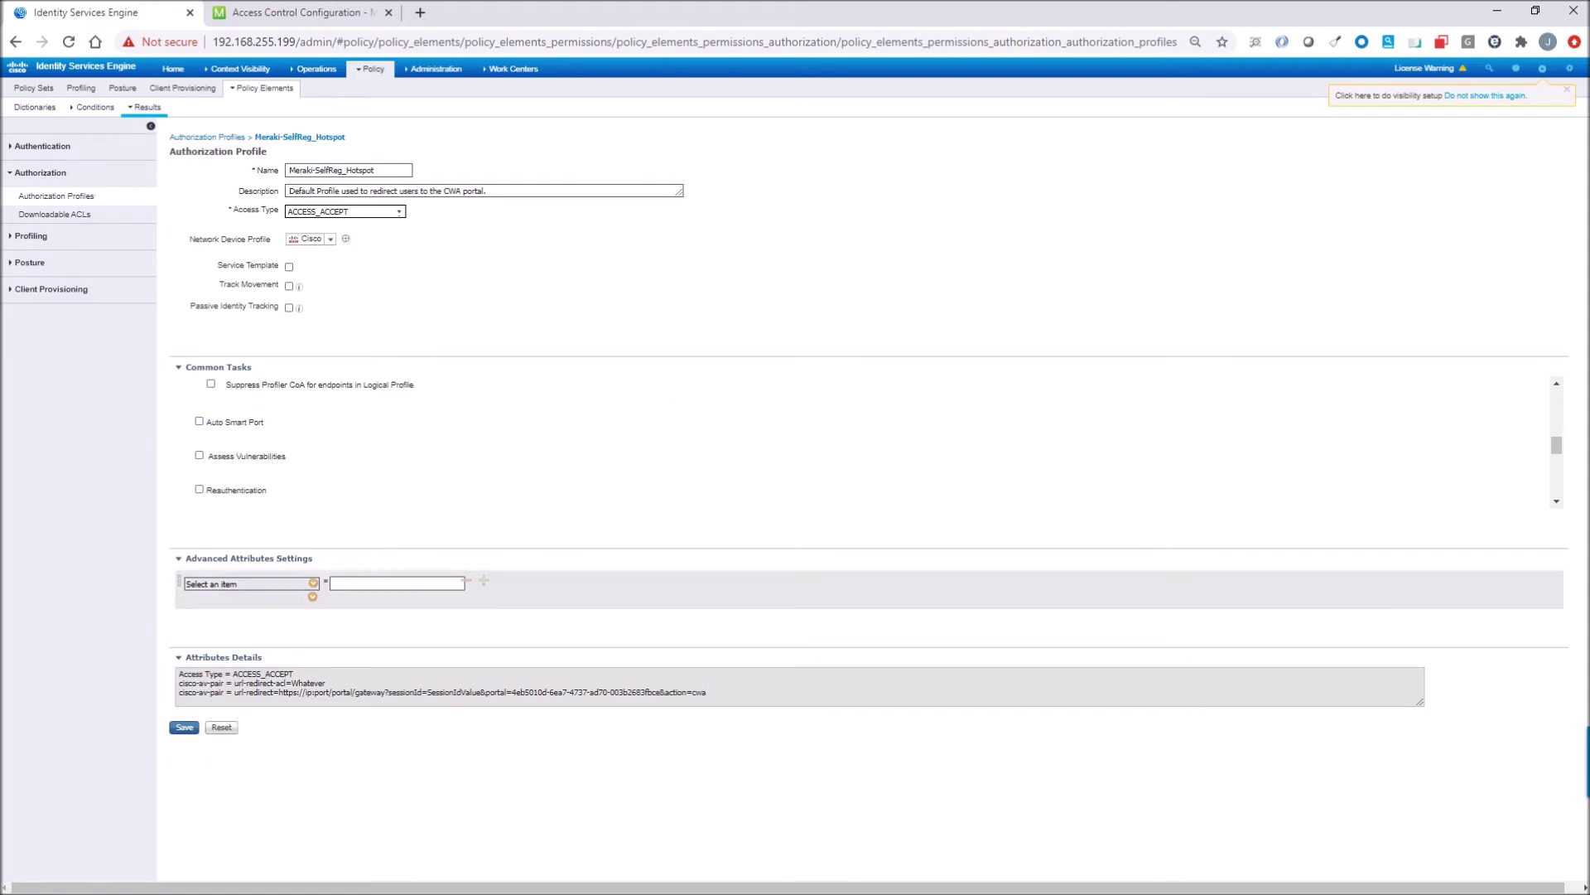
click(313, 583)
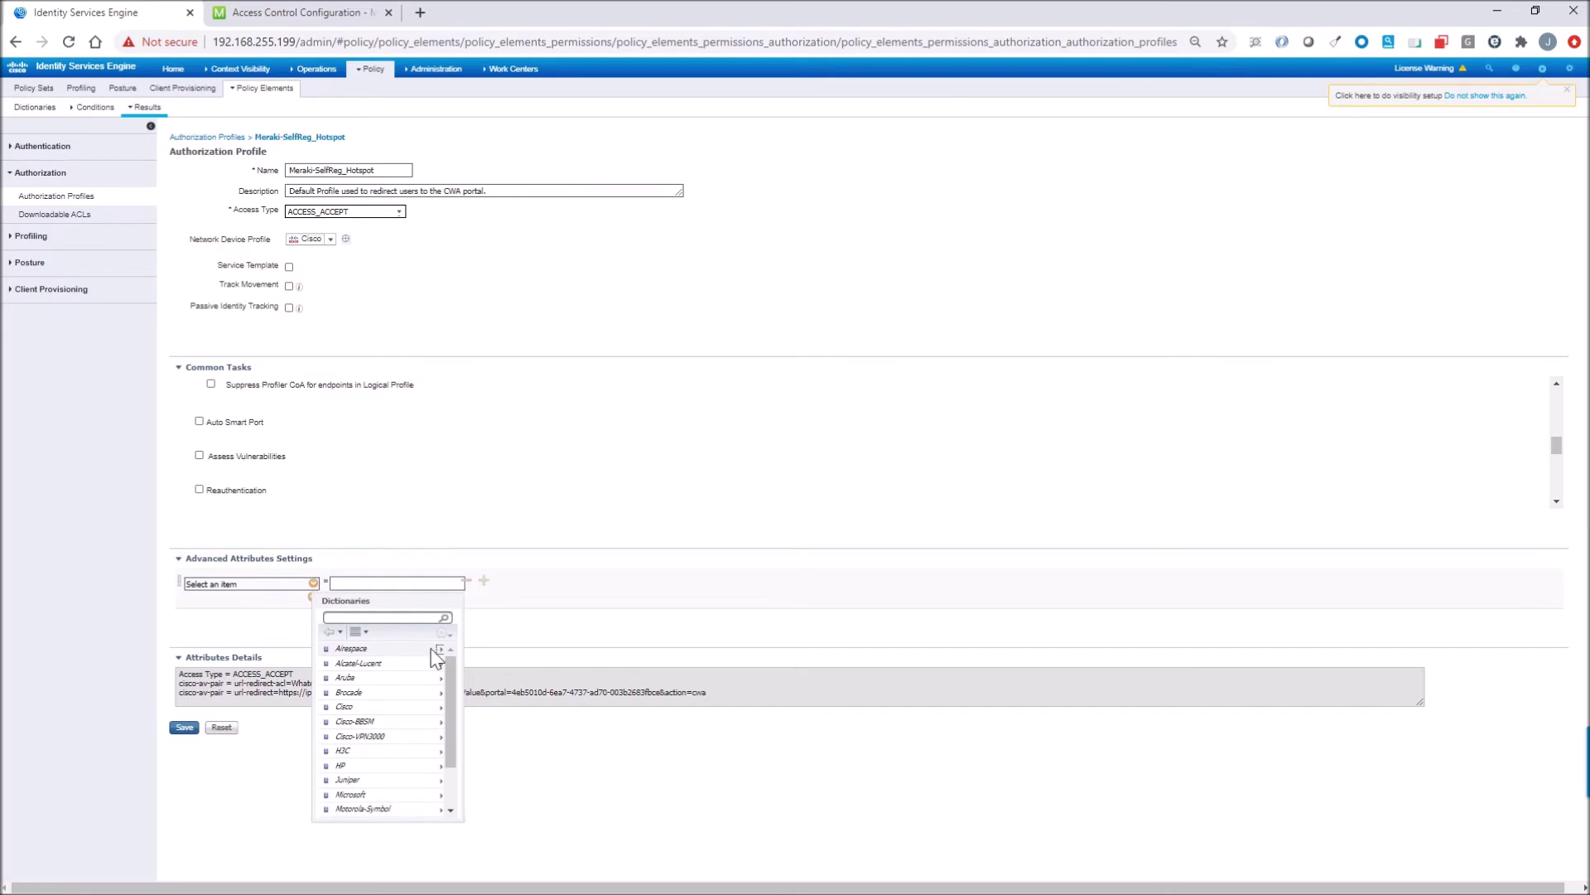
click(430, 648)
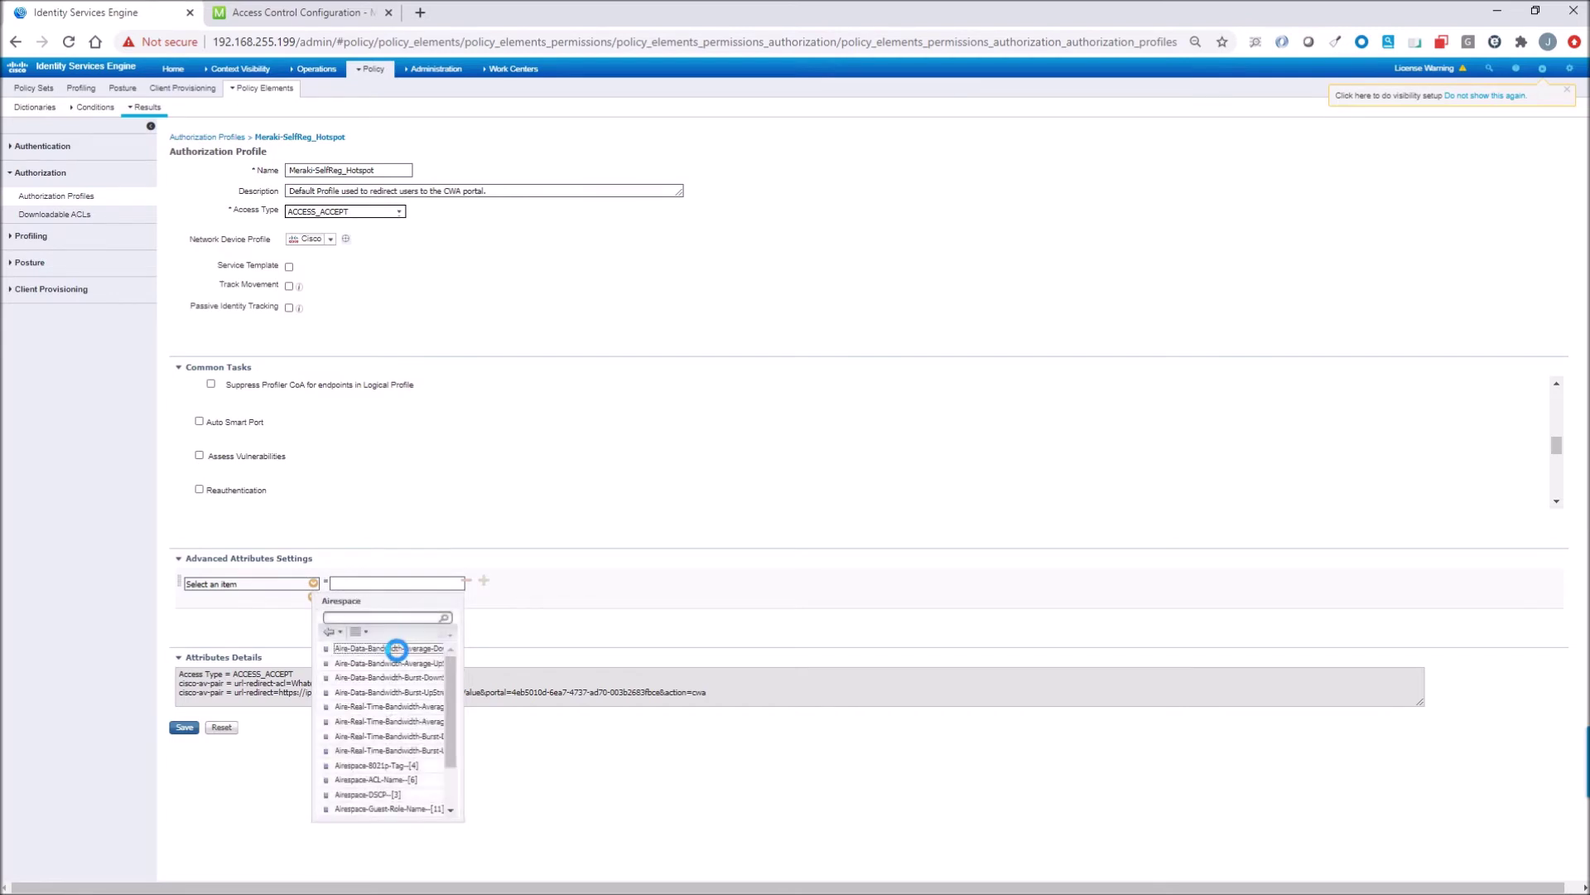
click(375, 779)
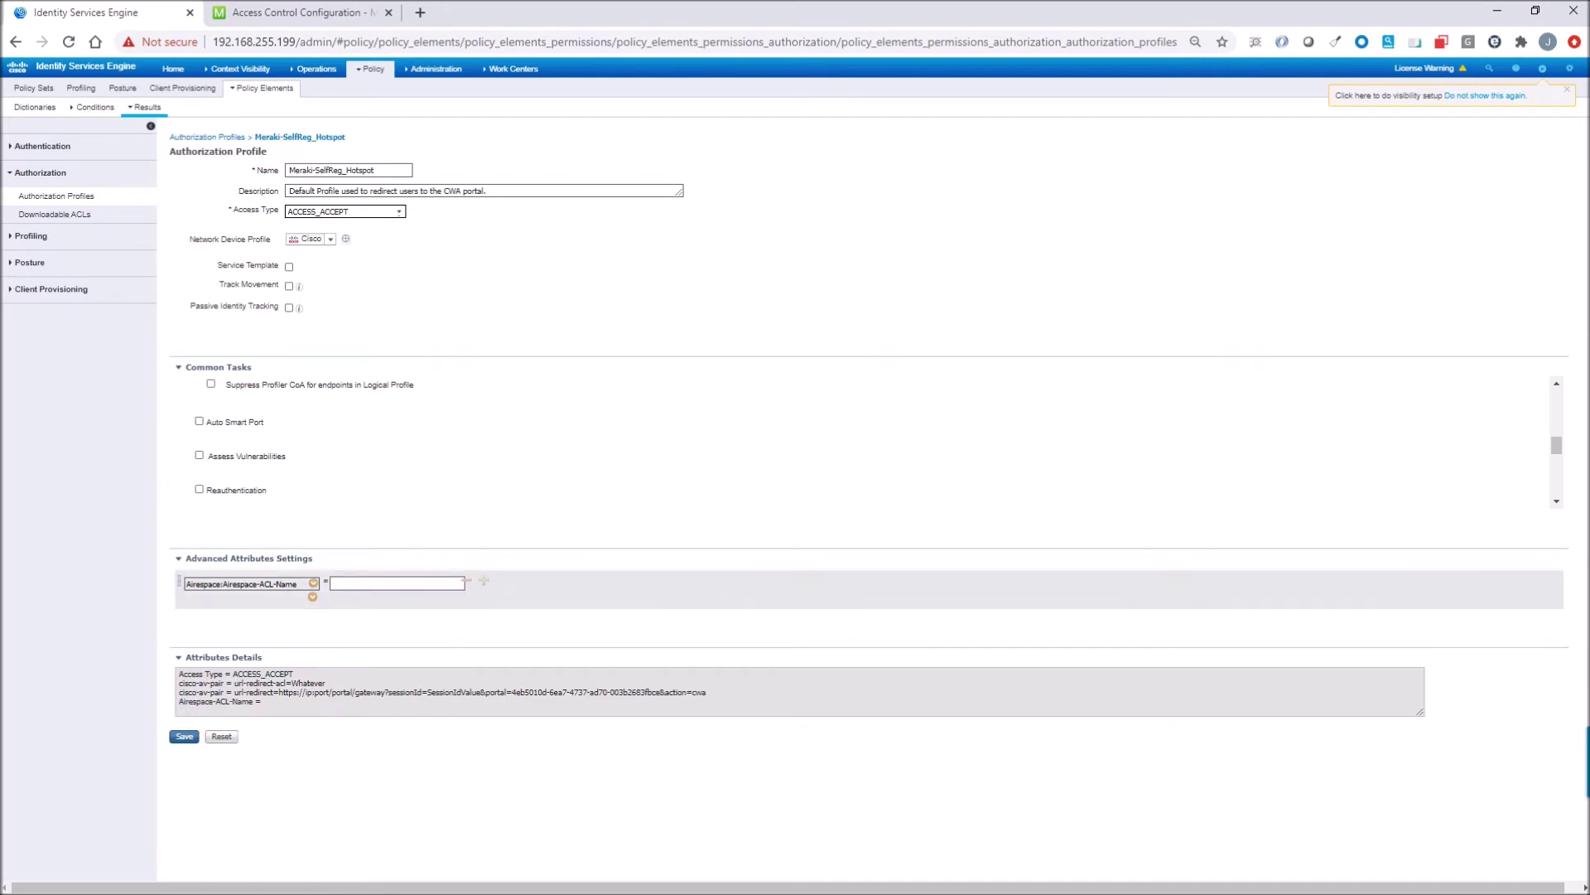
click(467, 581)
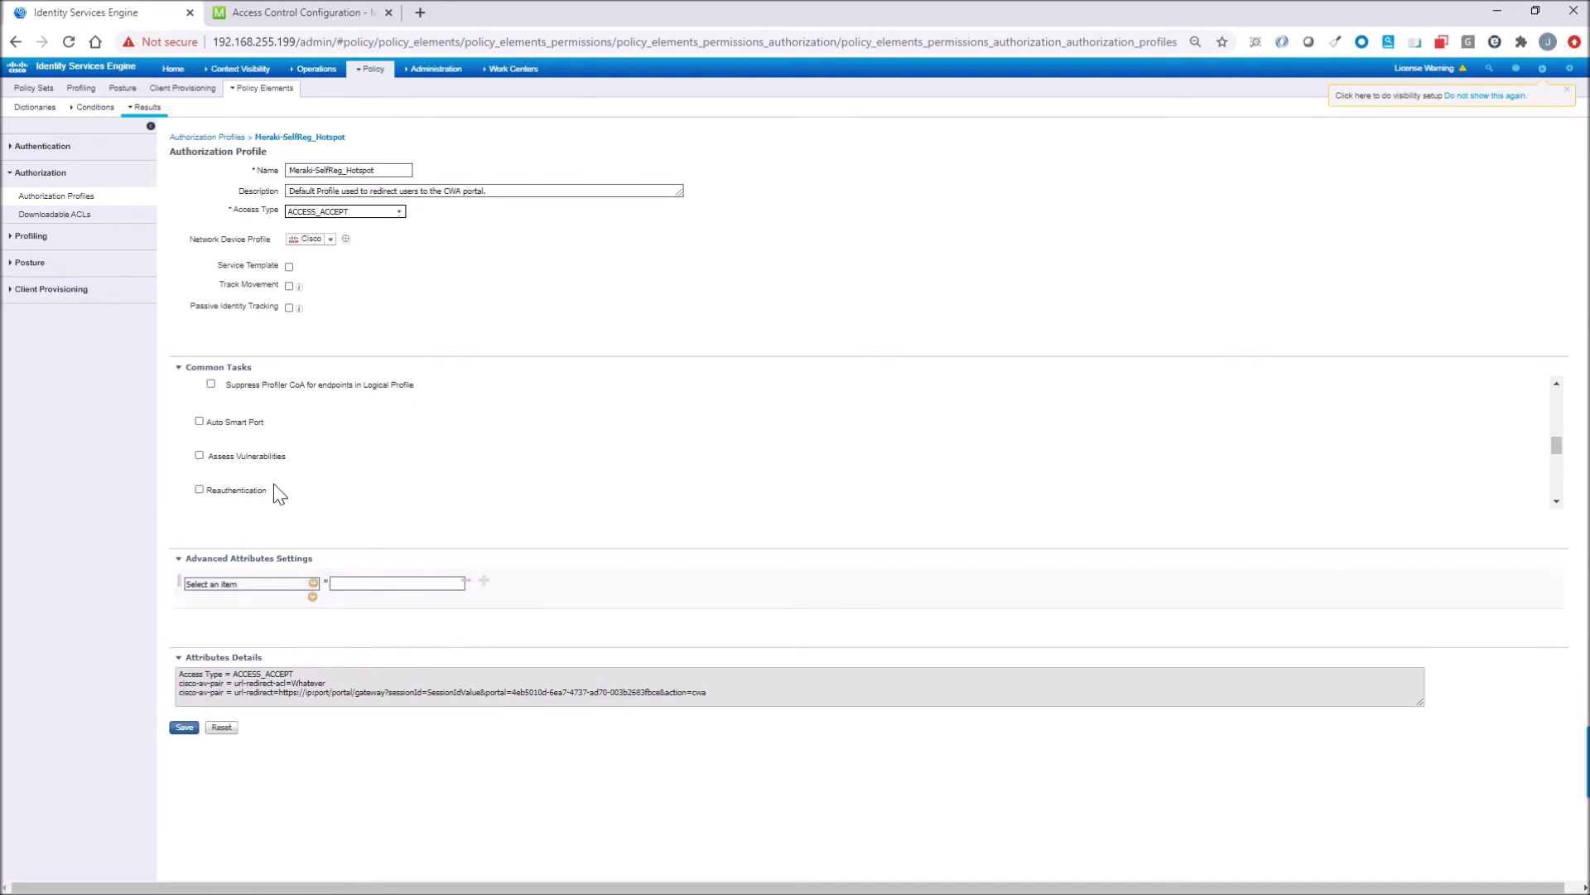
mouse_move(370, 68)
click(377, 96)
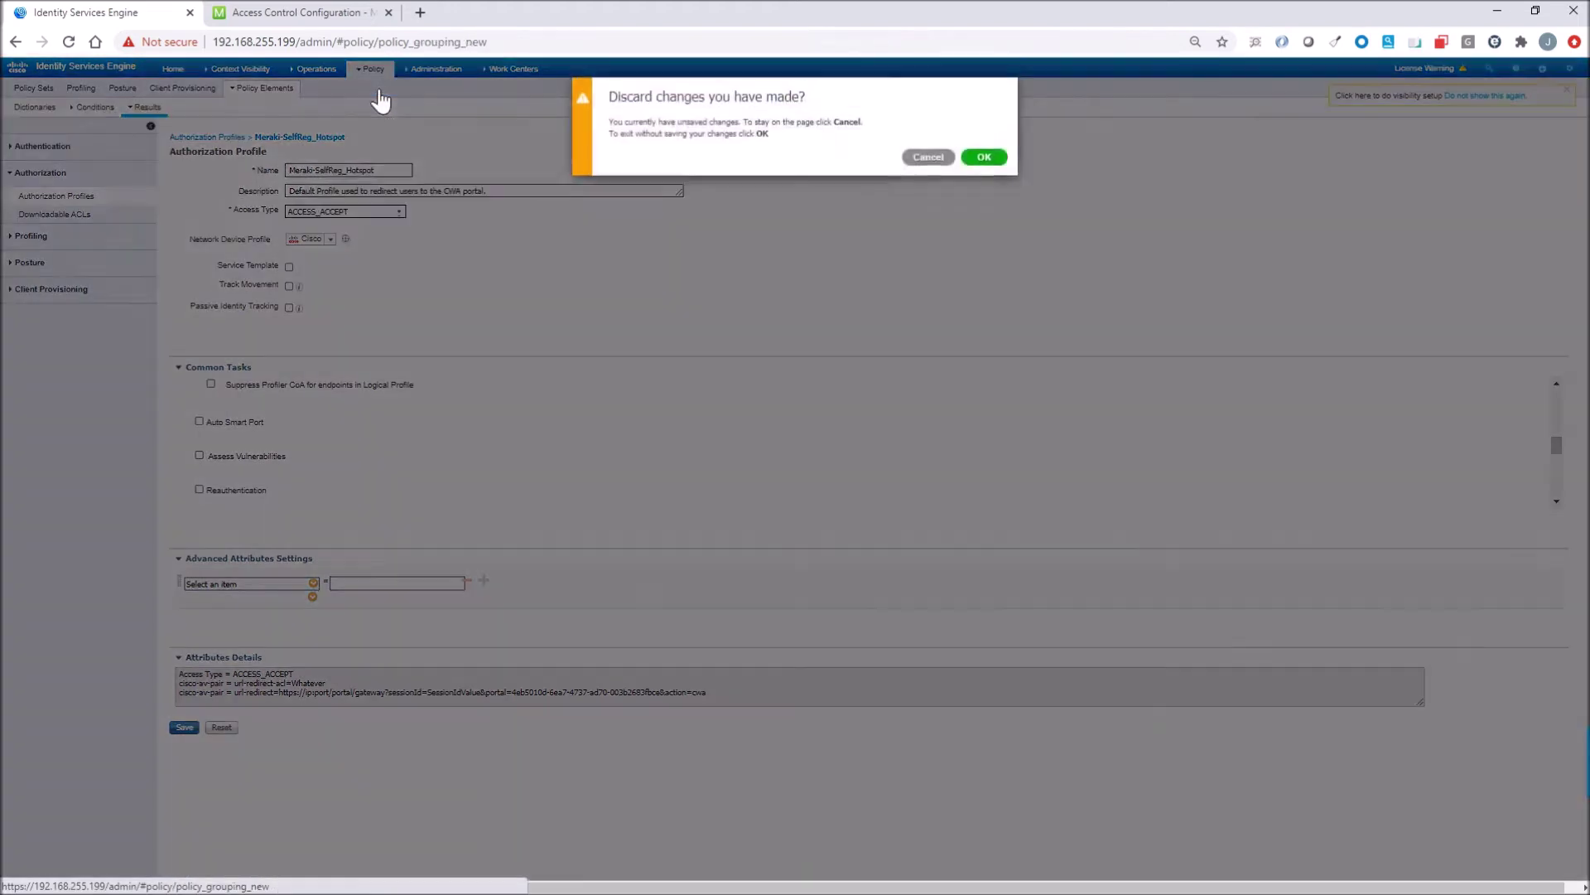
Discard the profile change and show the Default policy set's five authentication rules.
click(987, 164)
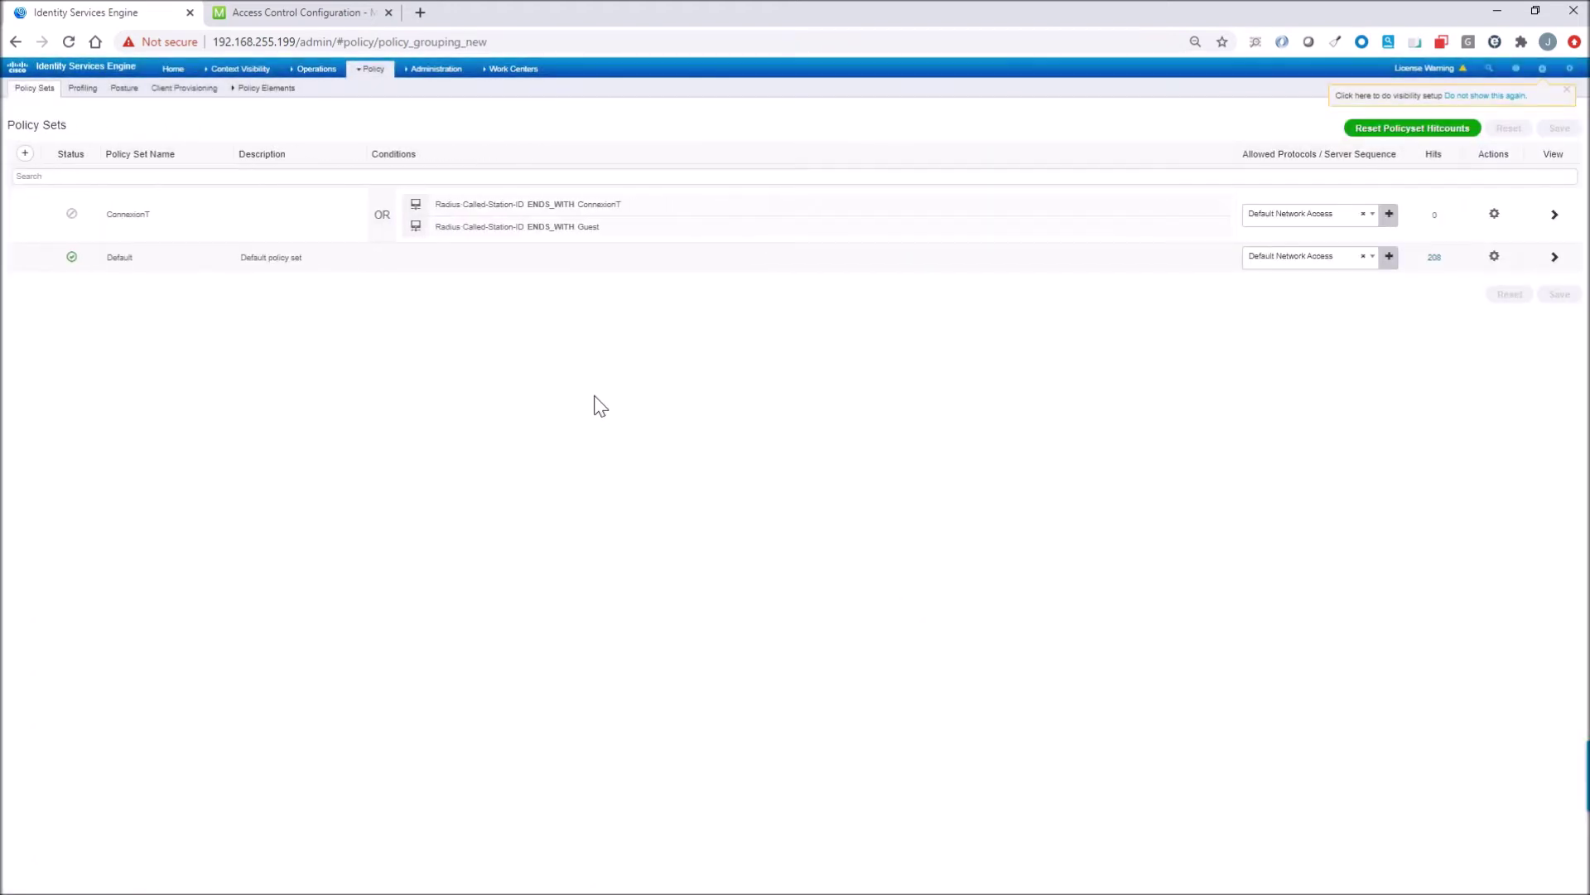
click(1554, 257)
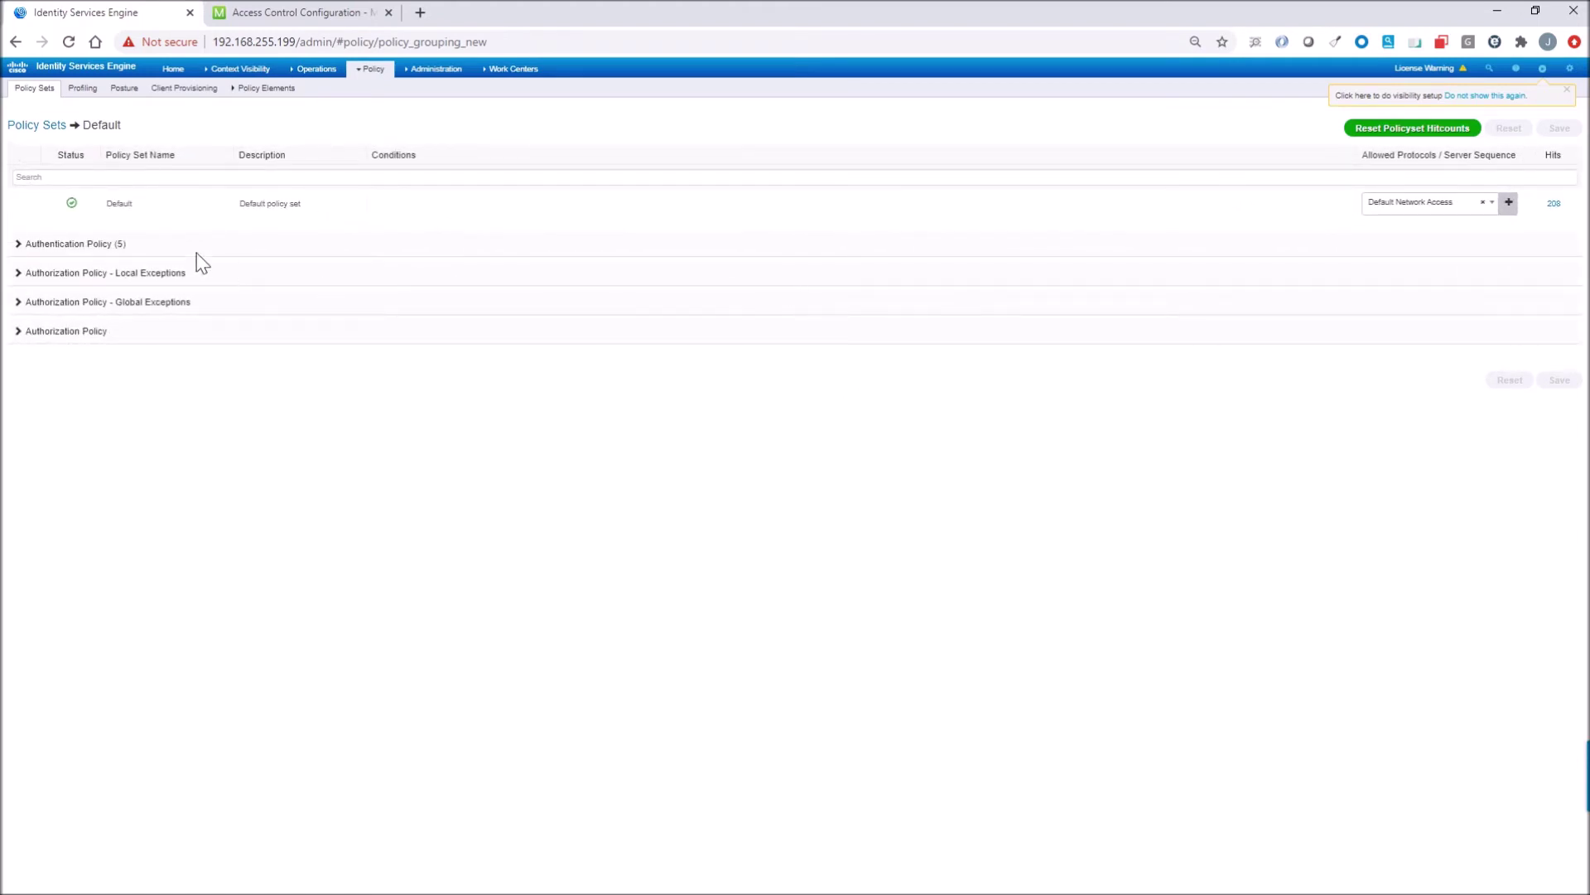
click(60, 247)
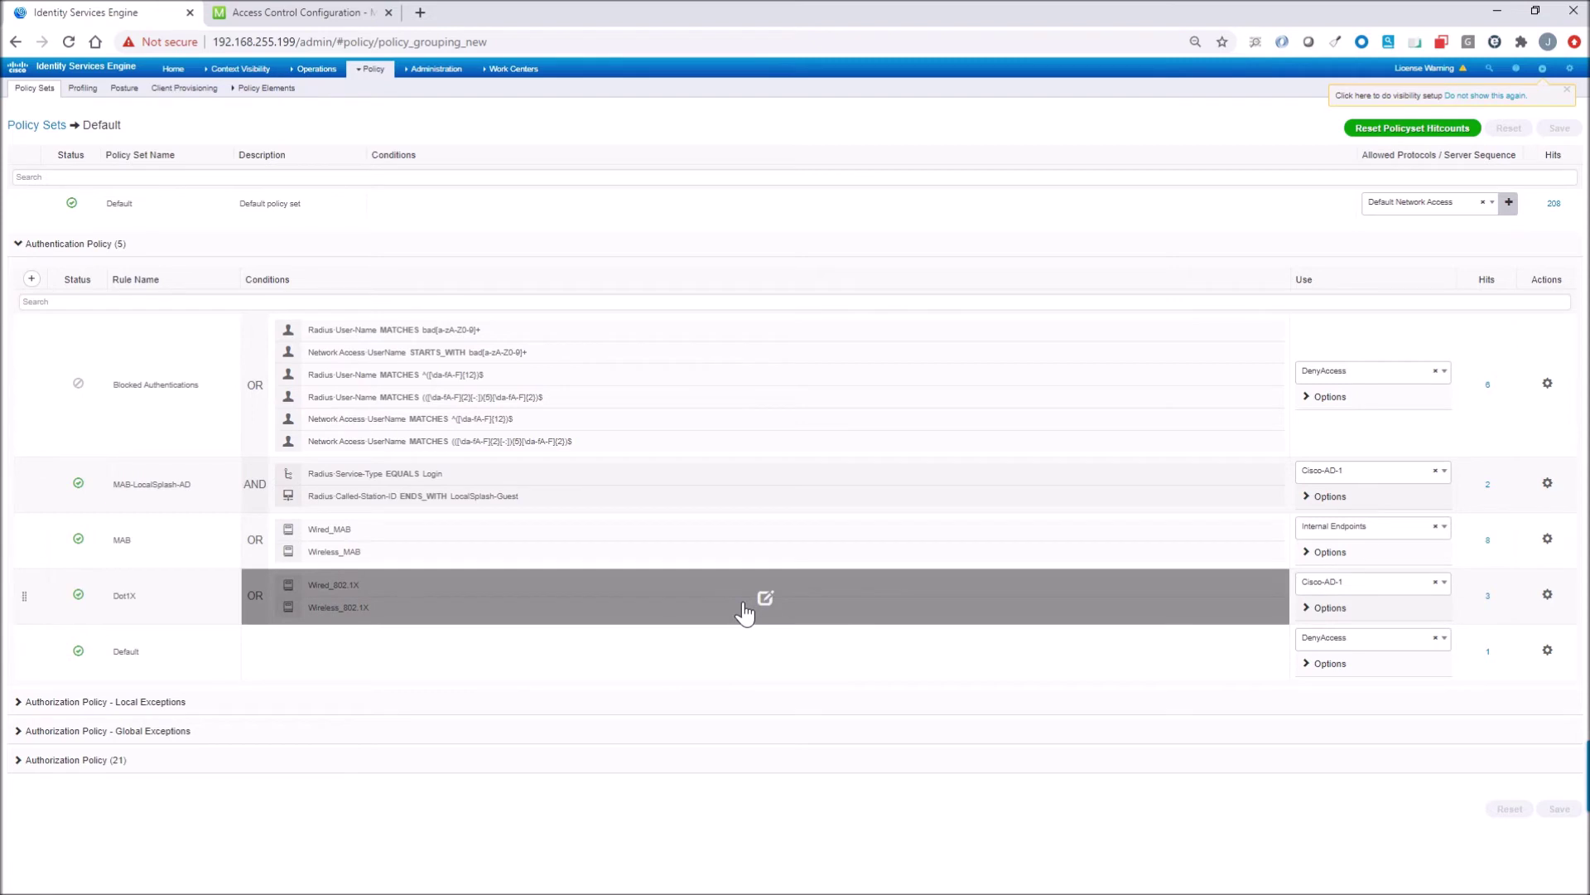
Review the self-registration hotspot authorization rules, then open RADIUS Live Logs.
click(54, 760)
scroll(132, 652, down, 7)
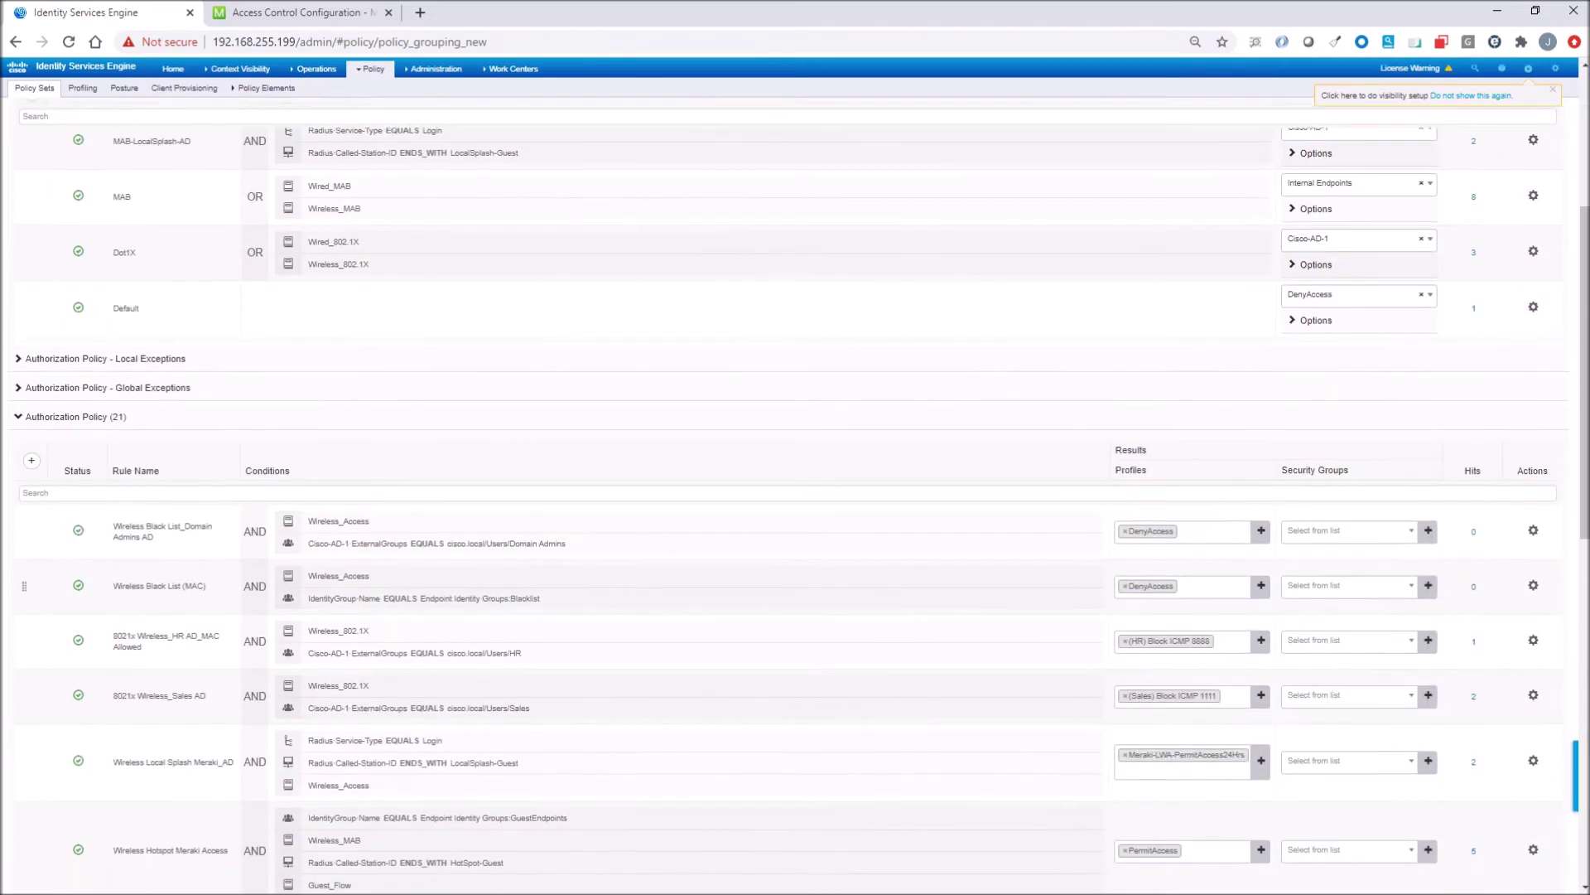
scroll(133, 652, down, 1)
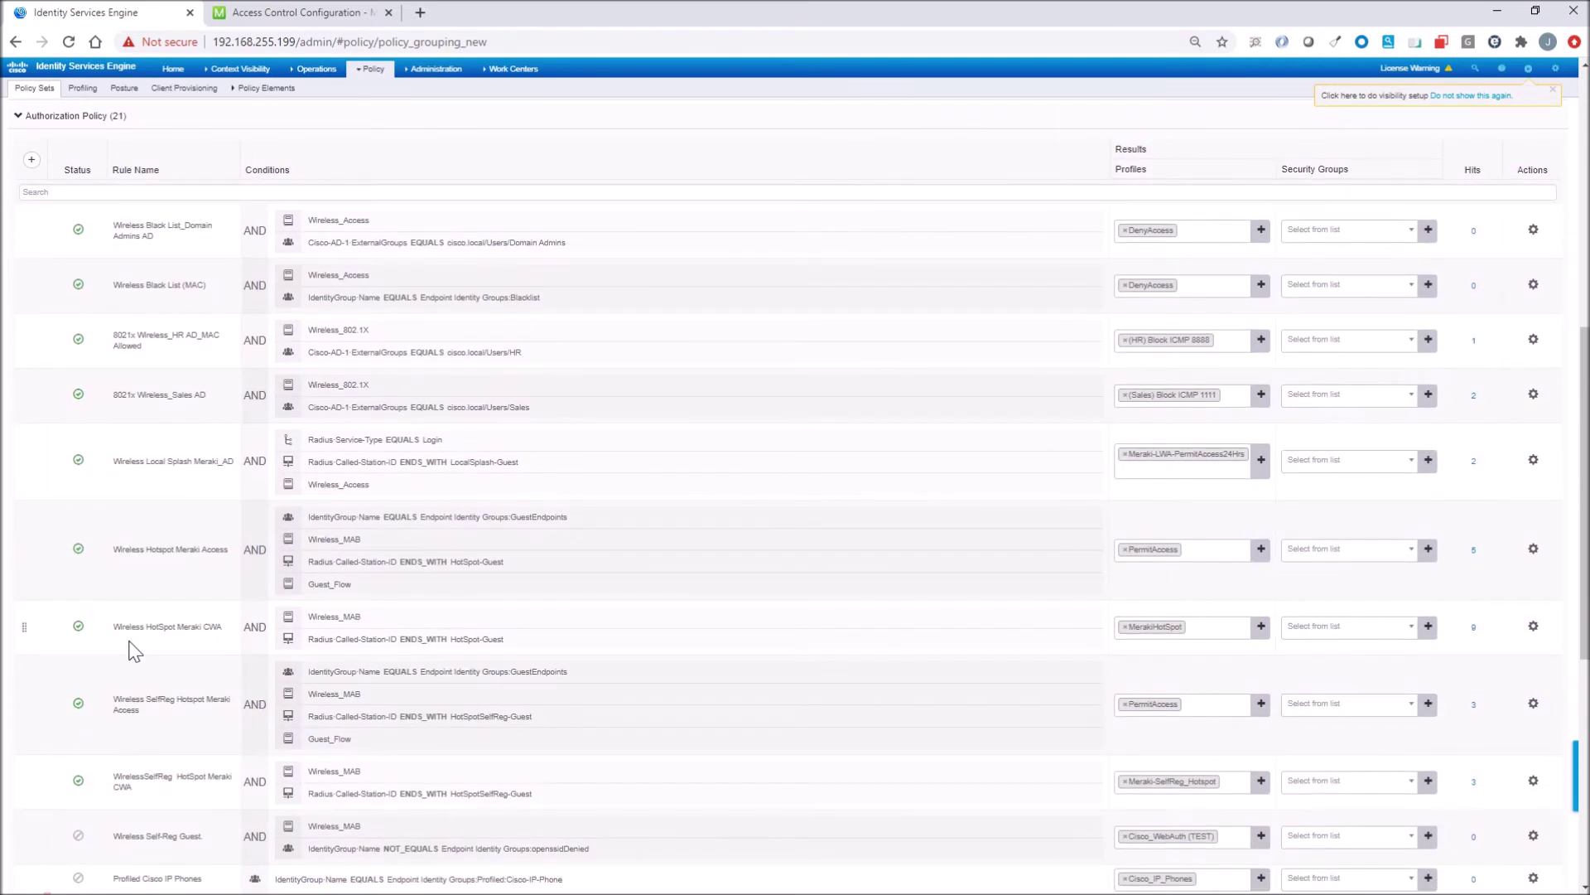
scroll(132, 652, down, 1)
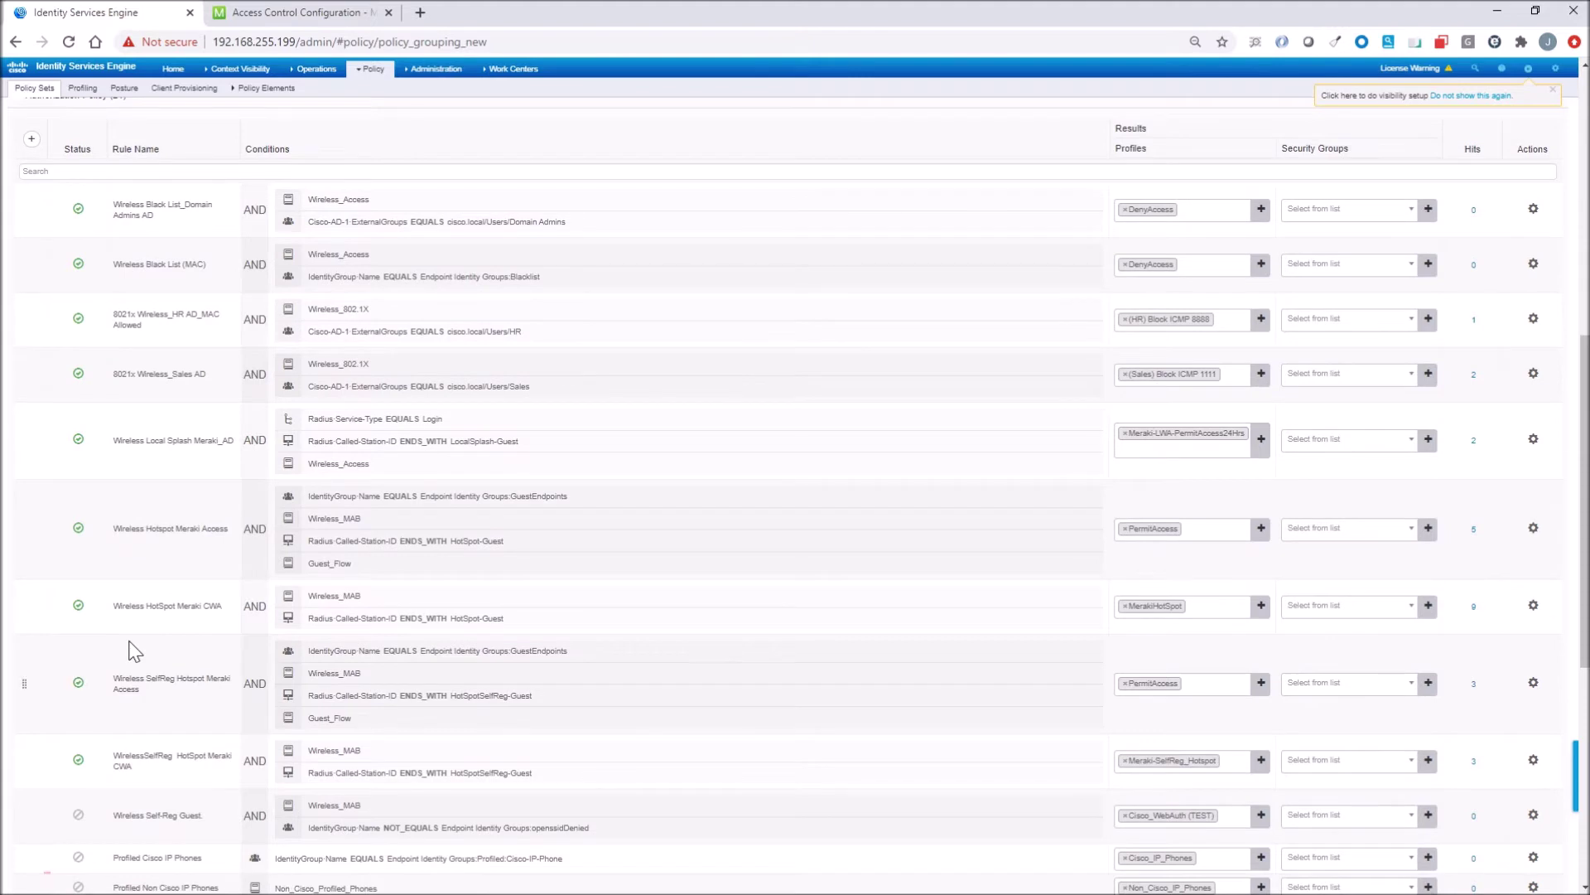
scroll(135, 652, down, 1)
scroll(135, 652, down, 1)
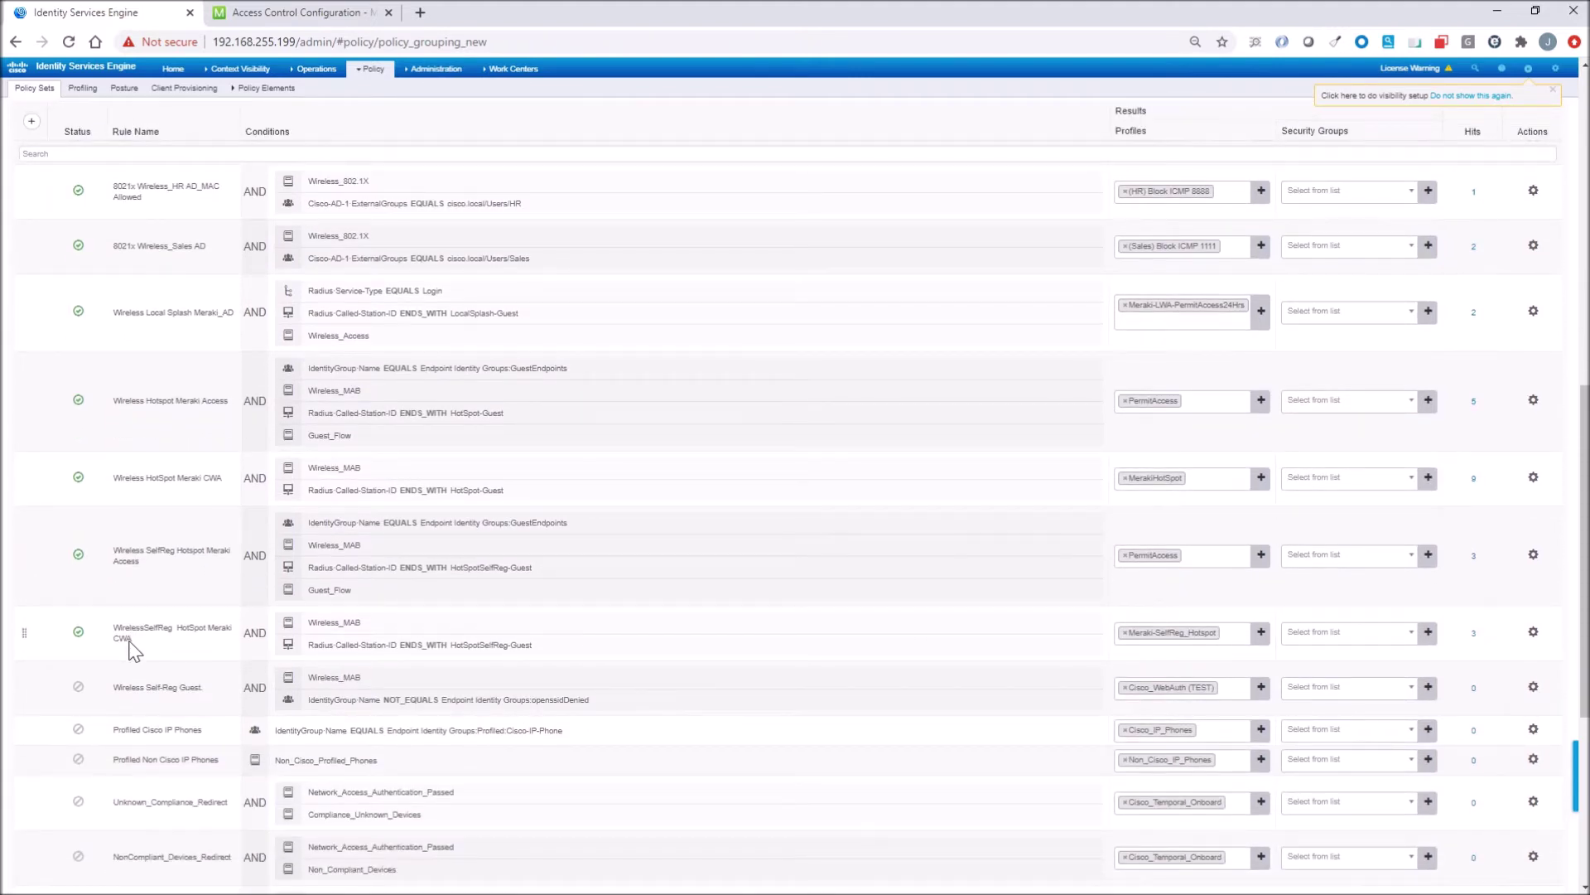
mouse_move(472, 654)
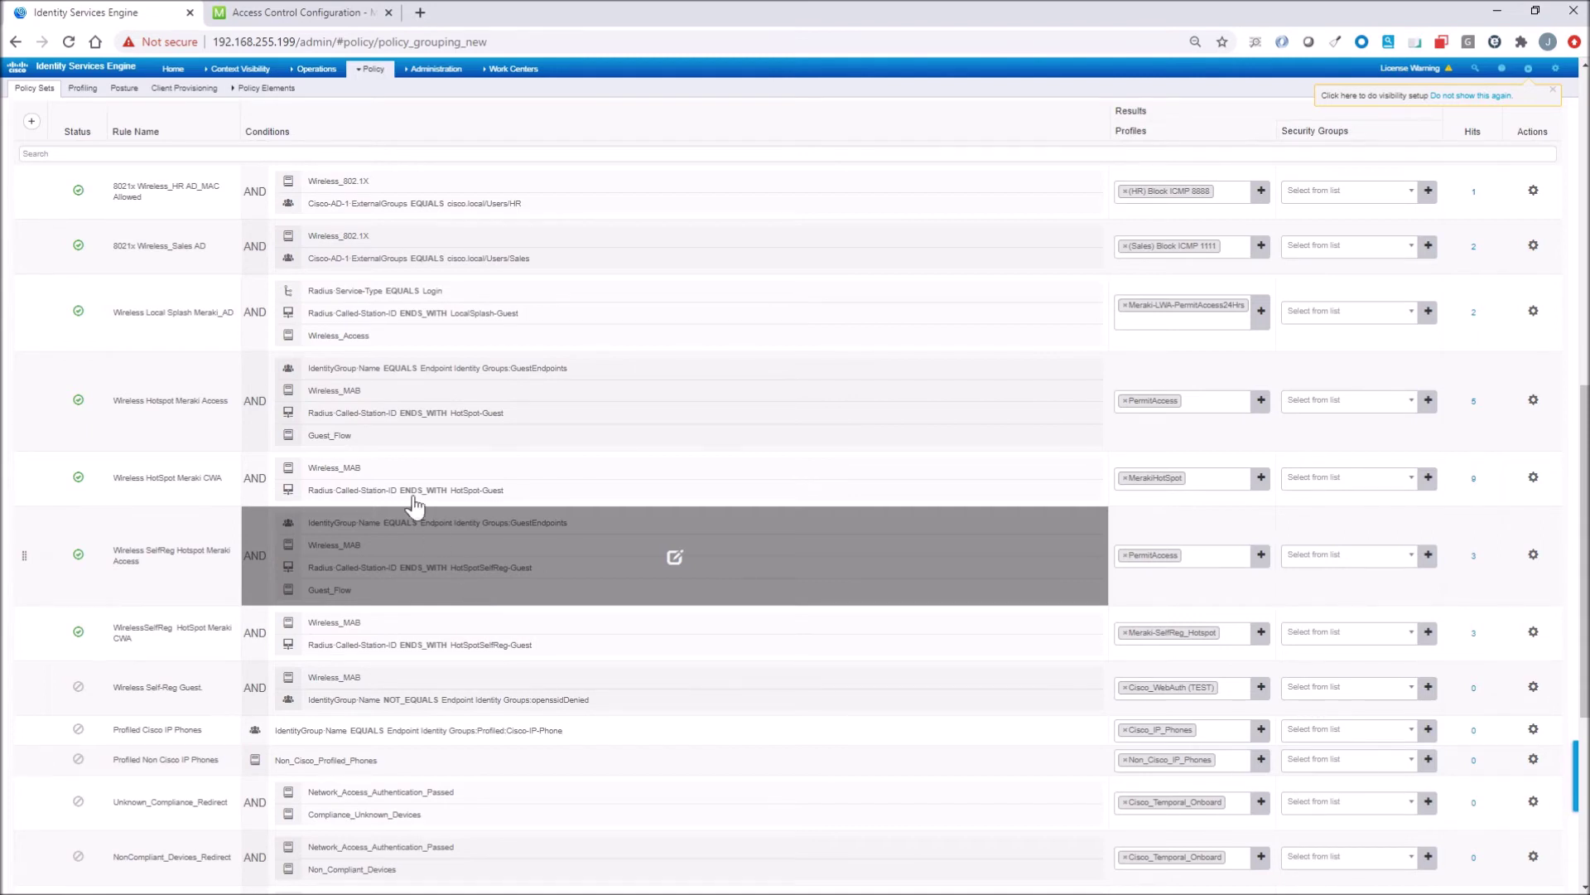
mouse_move(313, 69)
click(312, 103)
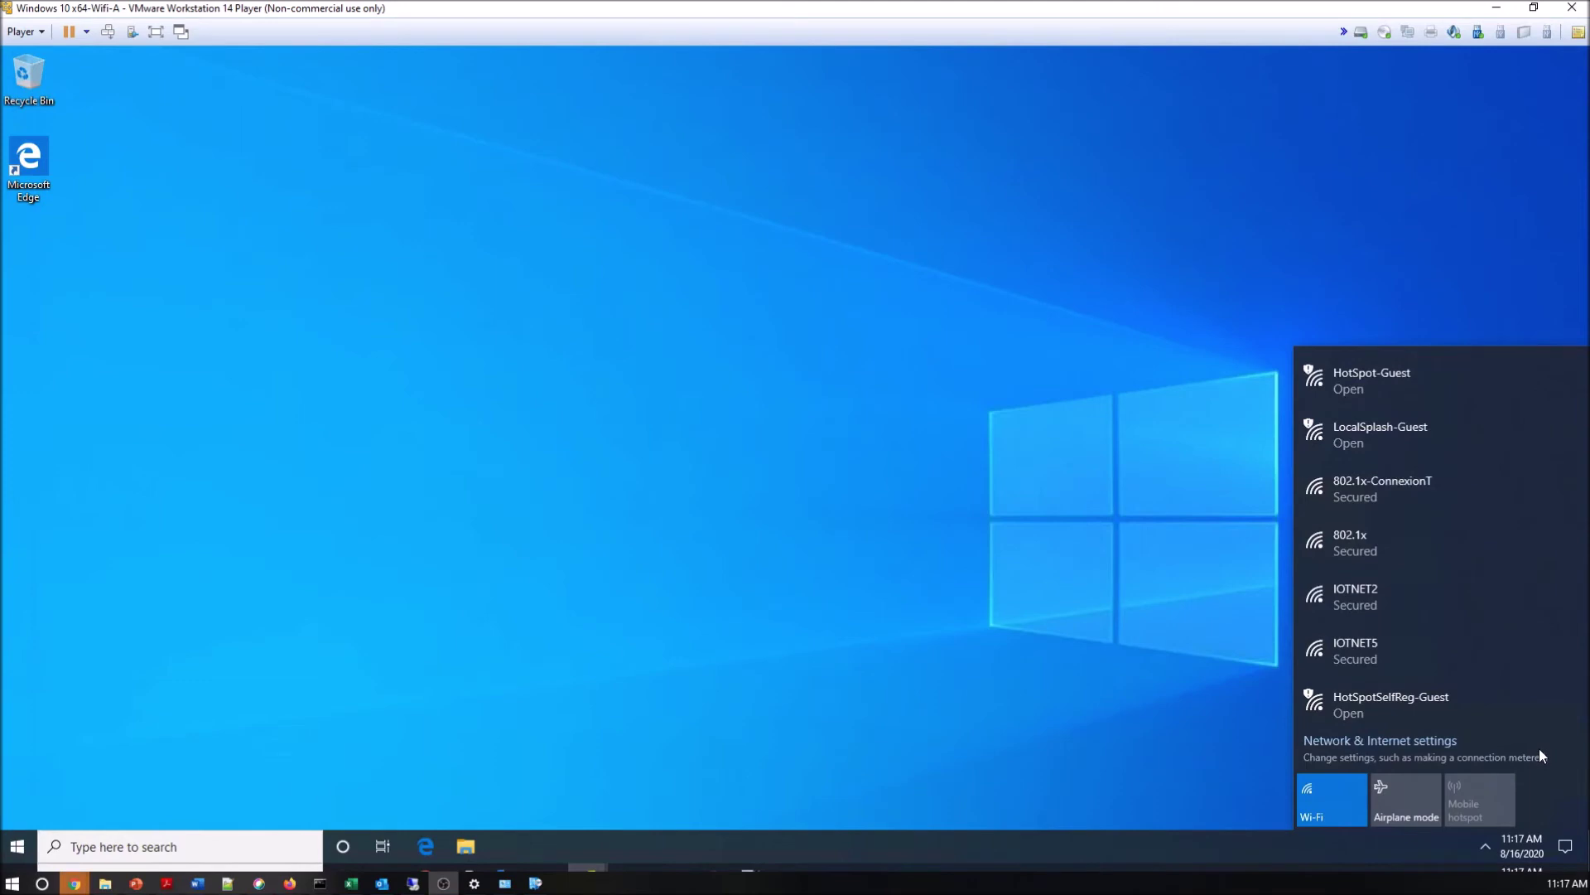
Connect to HotSpotSelfReg-Guest Wi-Fi and choose 'Or register for guest access' on the portal.
click(1382, 704)
click(1522, 697)
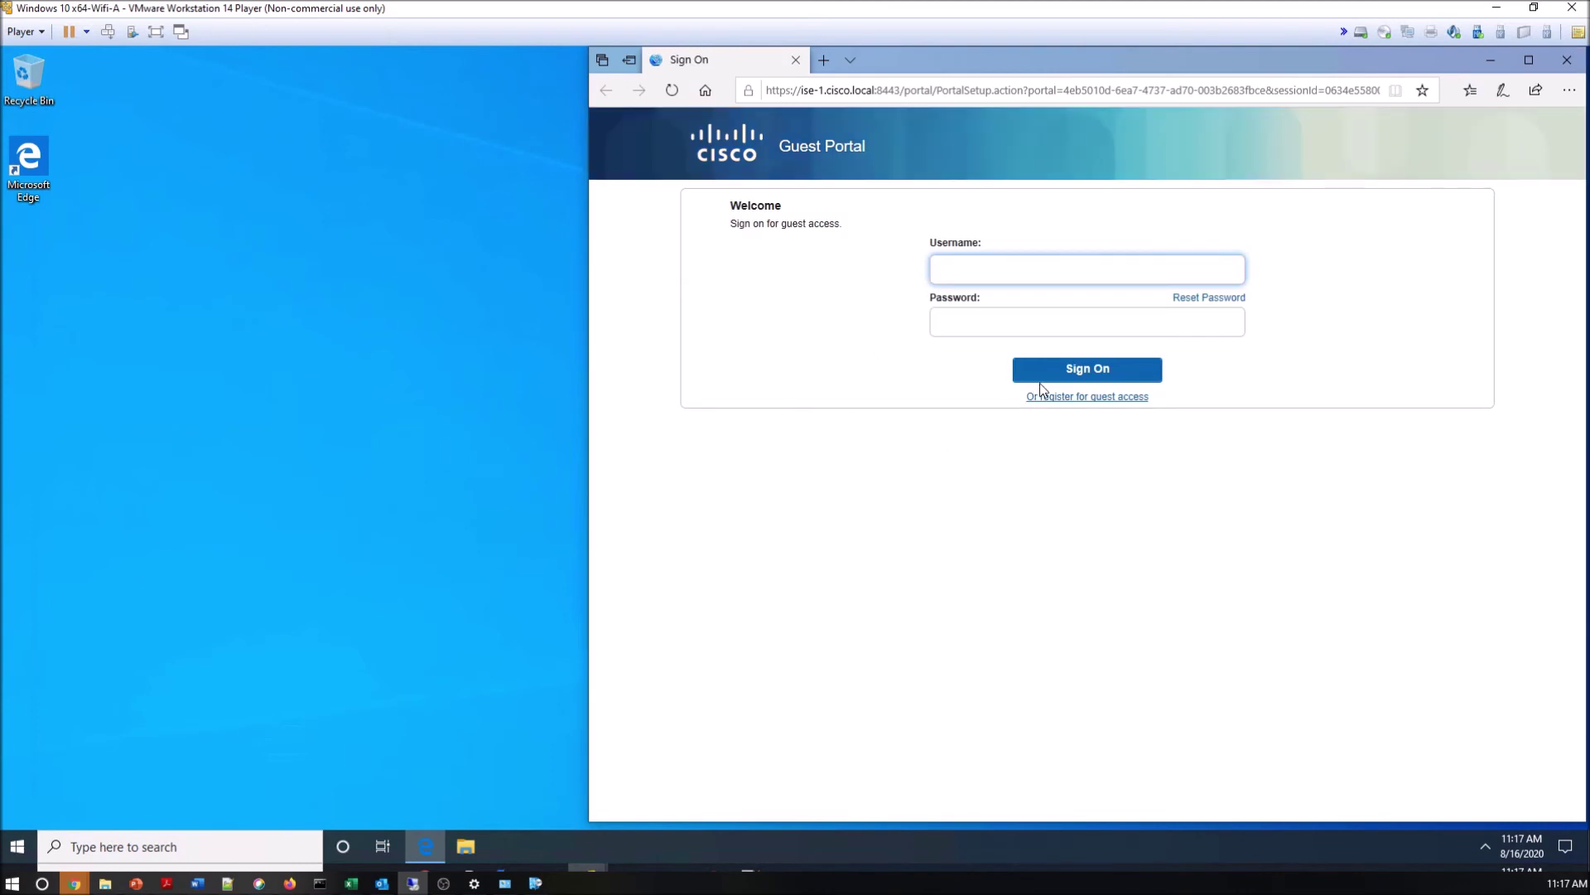
click(1061, 398)
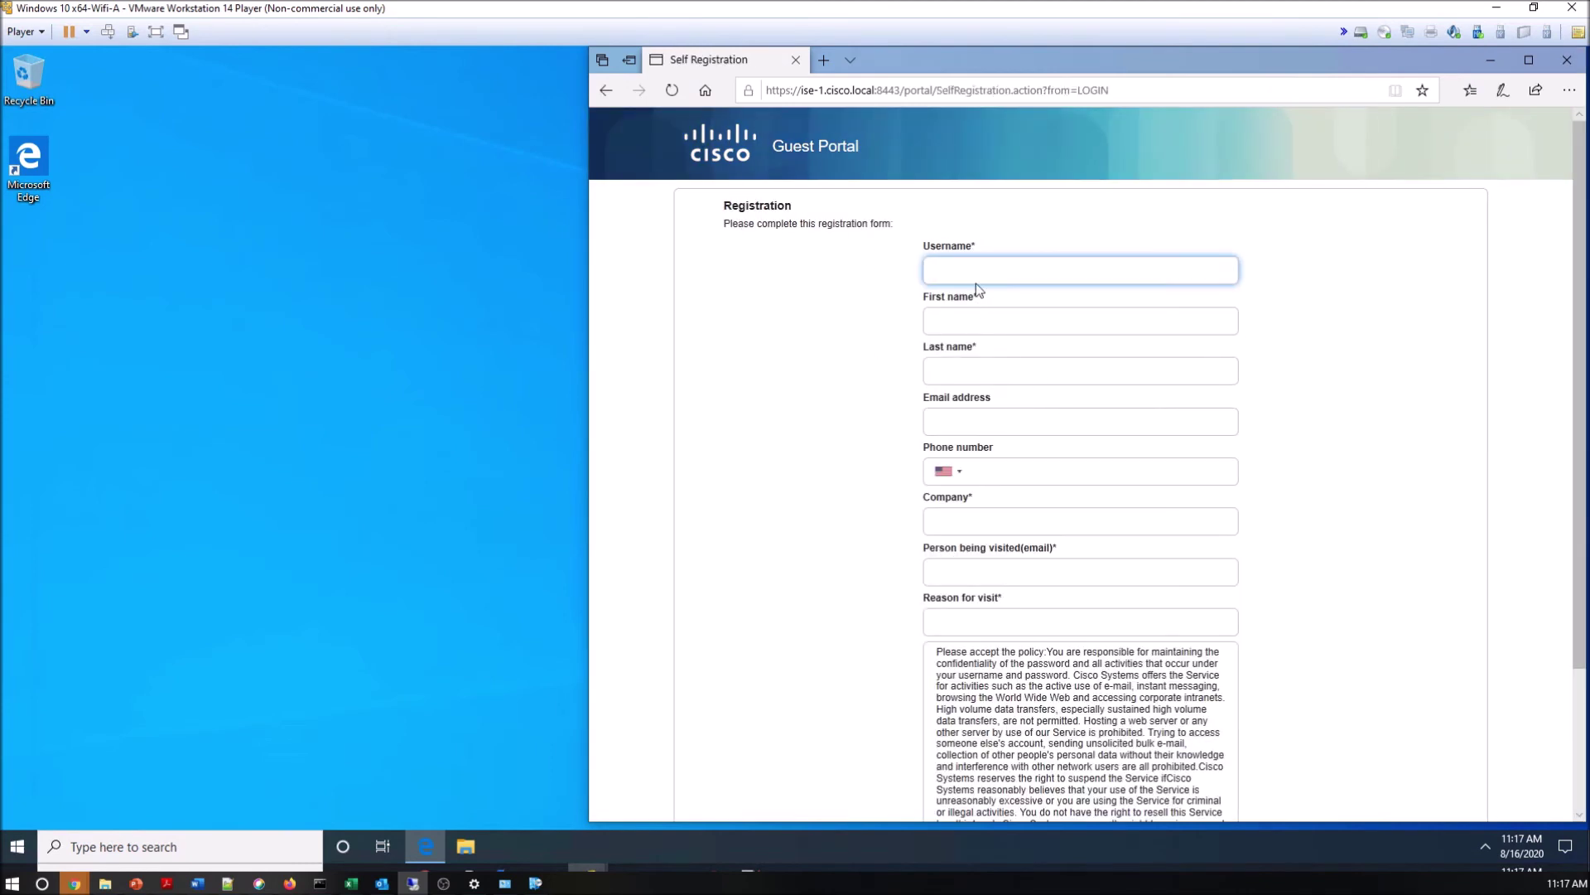
Enter the guest's username, first name, last name and e-mail address.
text(JackT)
click(1077, 321)
key(BackSpace)
key(Tab)
key(Tab)
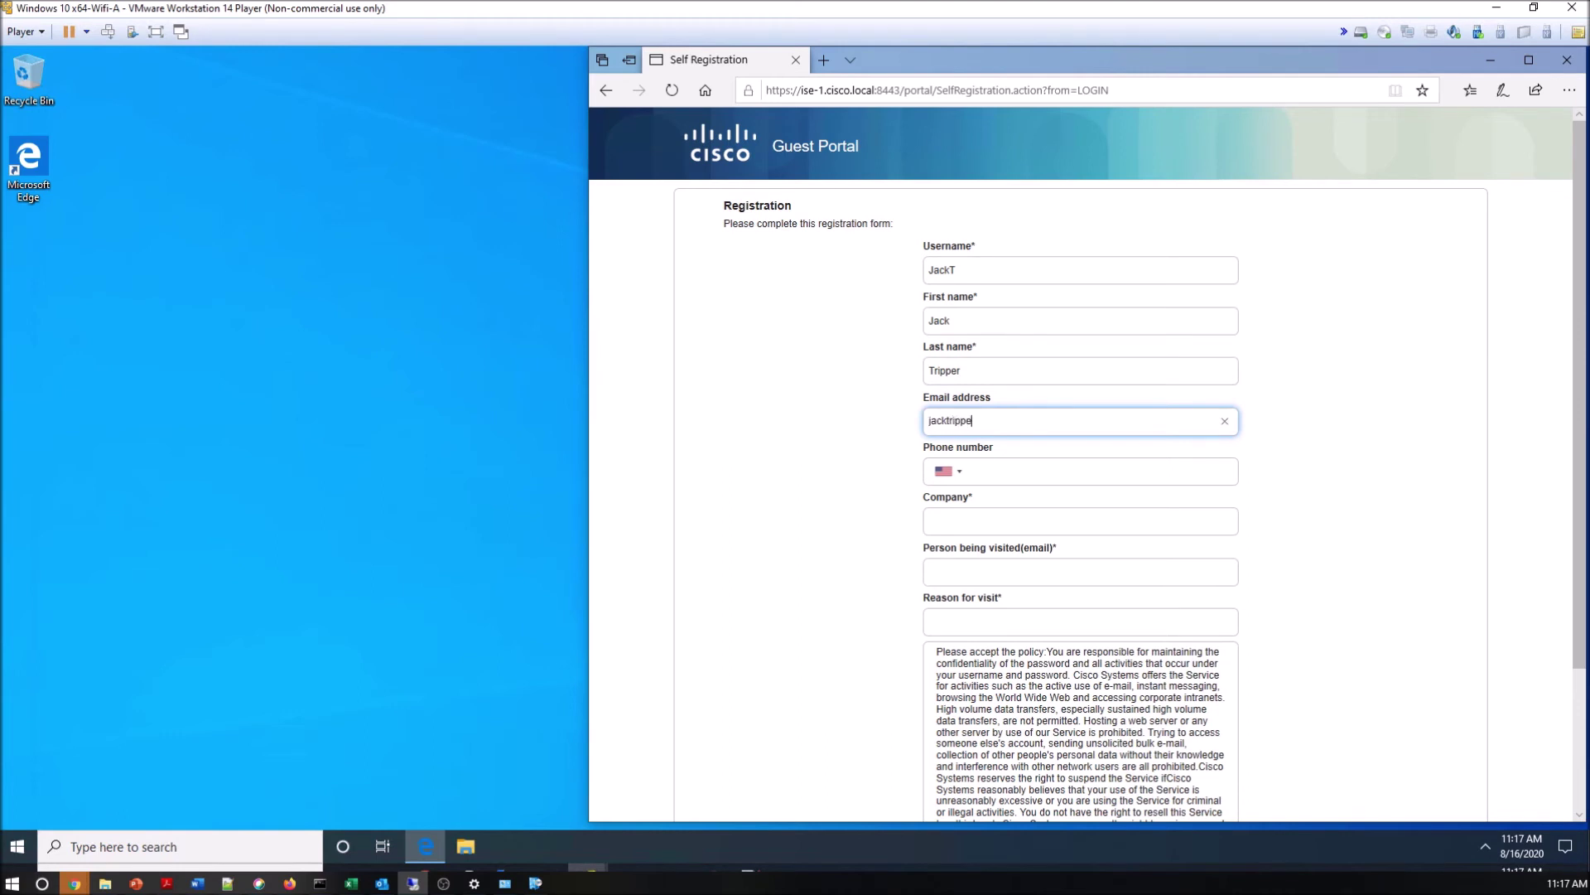
key(Tab)
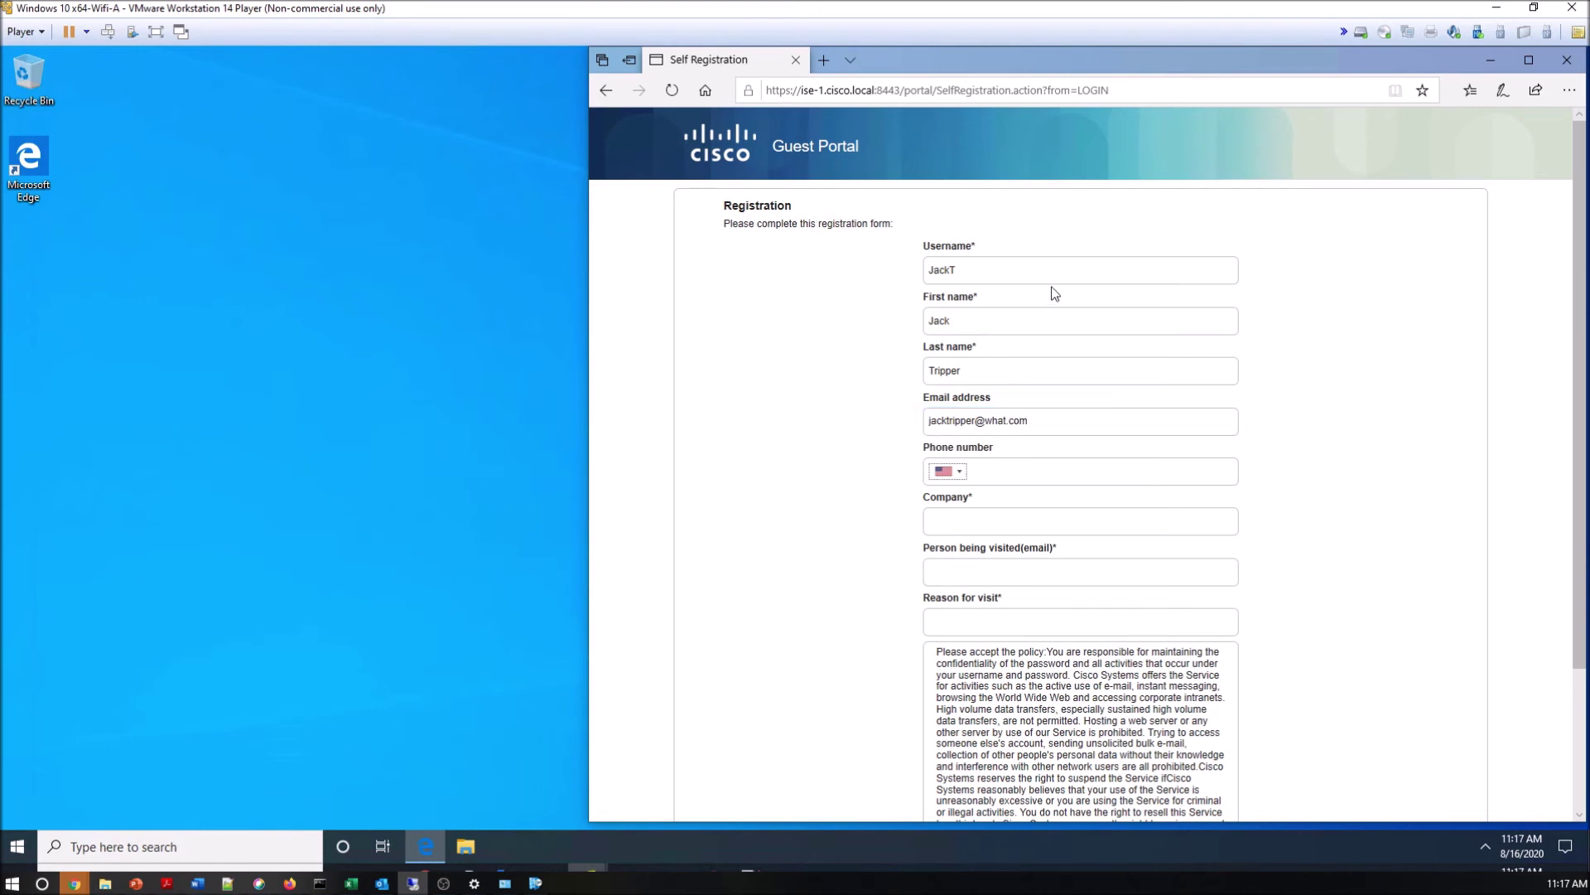
Fill in the phone number, company Cisco, visited person's e-mail and reason 'ISE Overview Session'.
click(1017, 469)
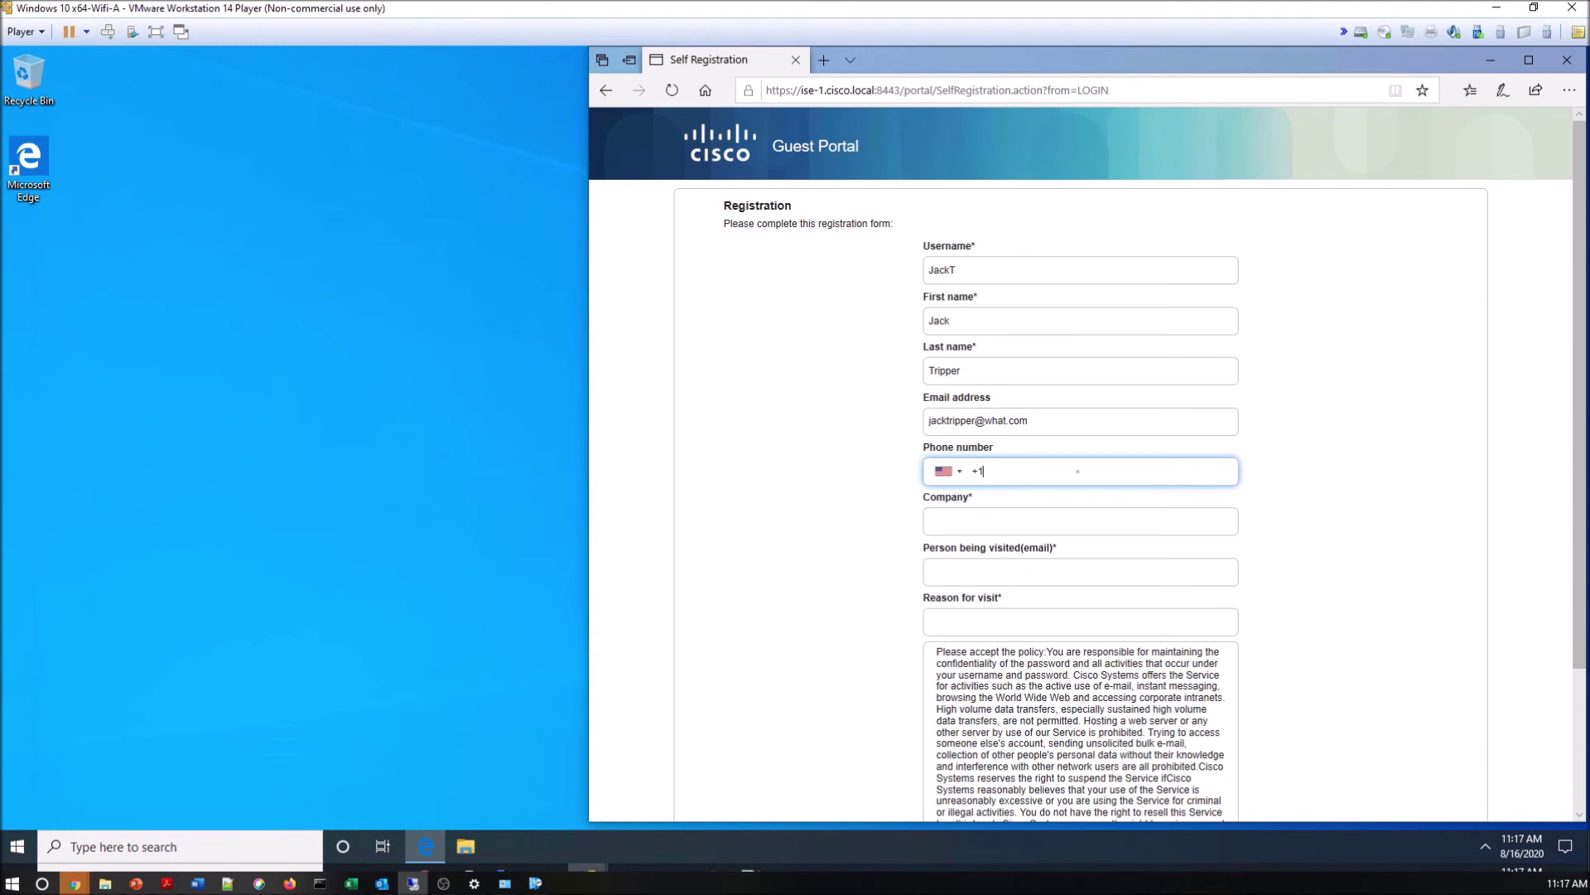
text(2223334444)
click(1068, 527)
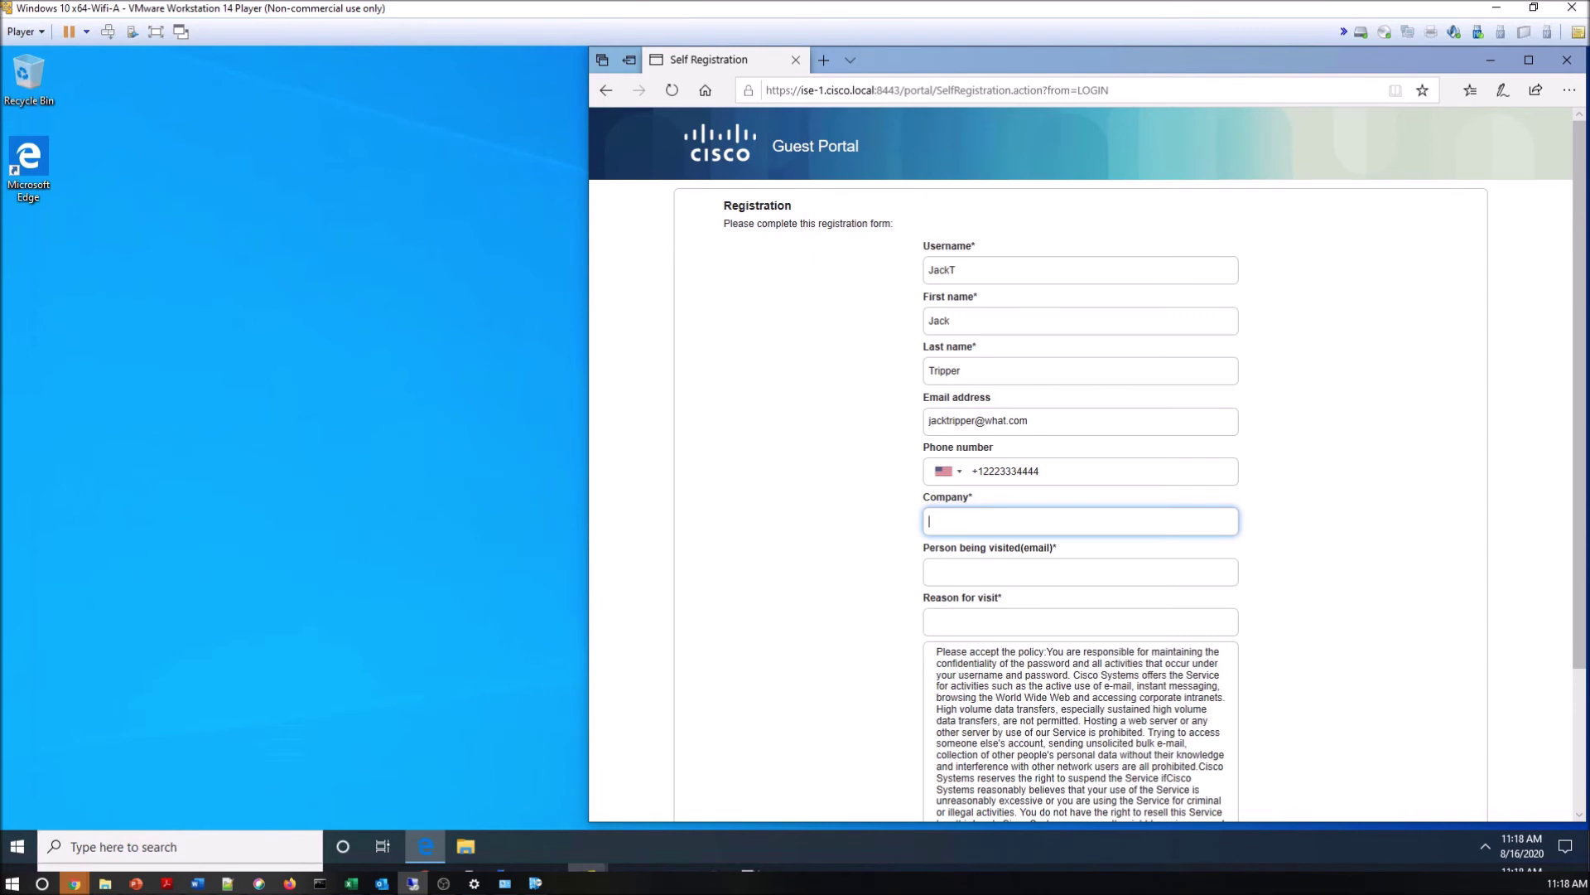
text(Cisco)
click(929, 571)
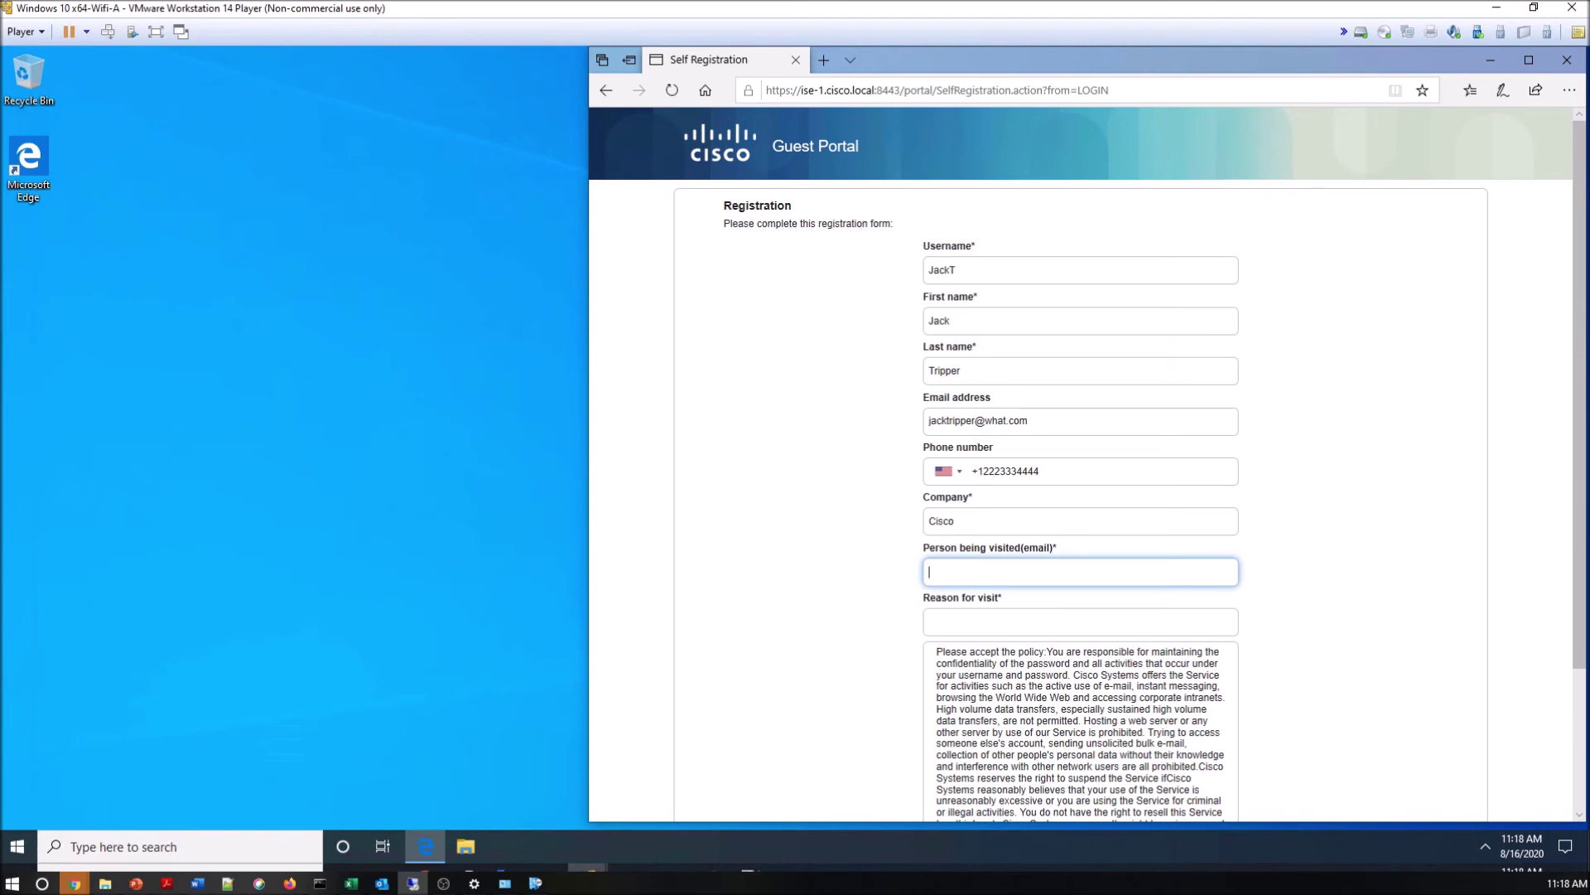
key(Tab)
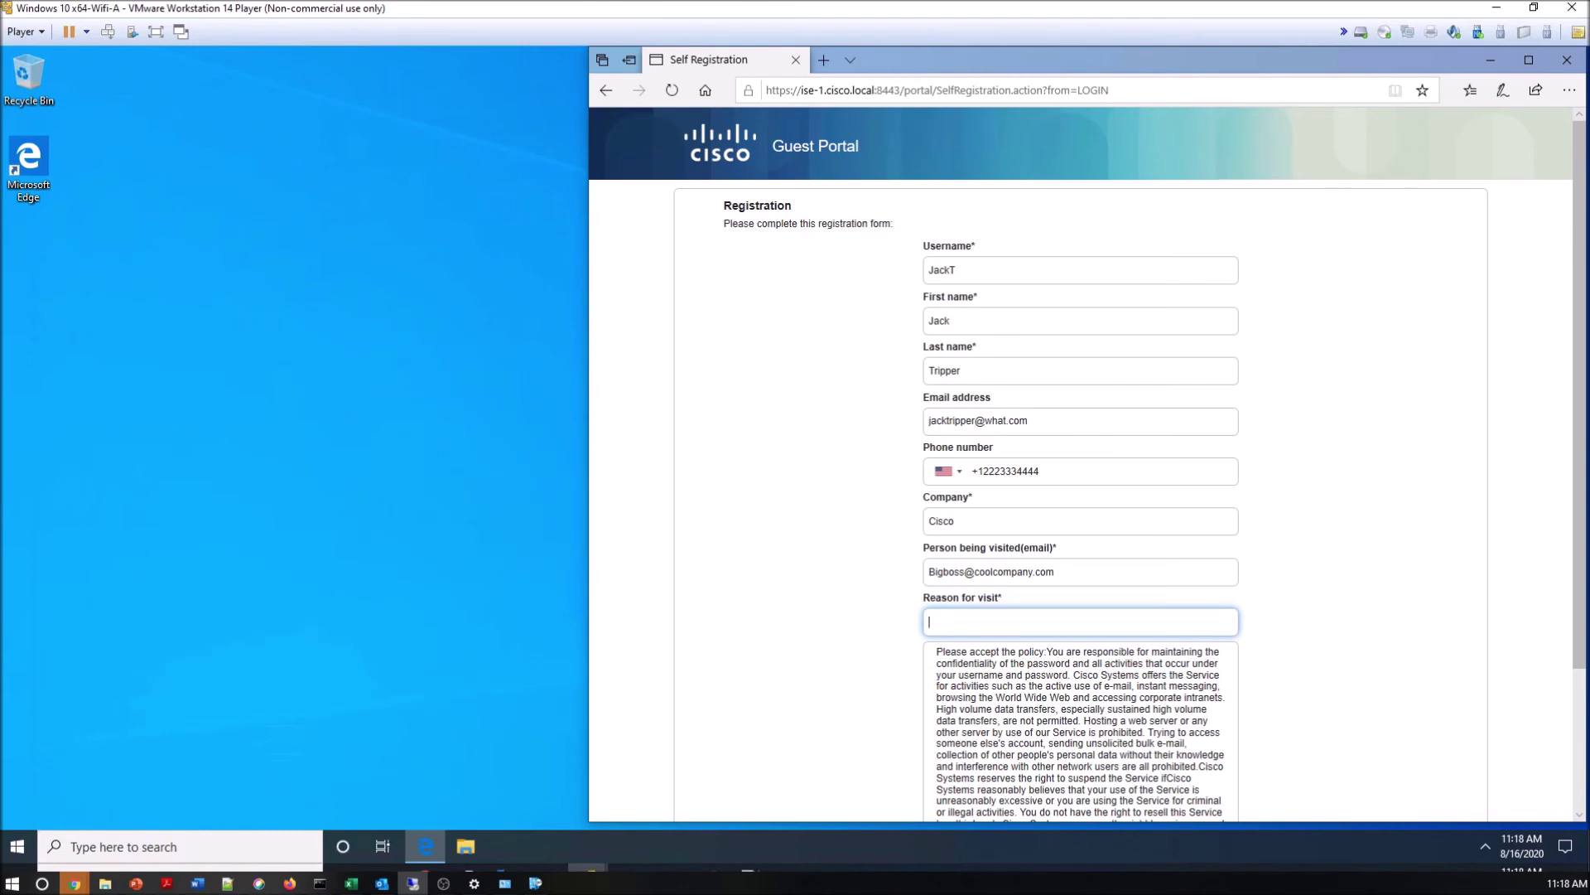
text(ISE Overview Session)
Accept the terms and conditions and submit the registration.
scroll(1168, 550, down, 2)
scroll(1081, 464, down, 1)
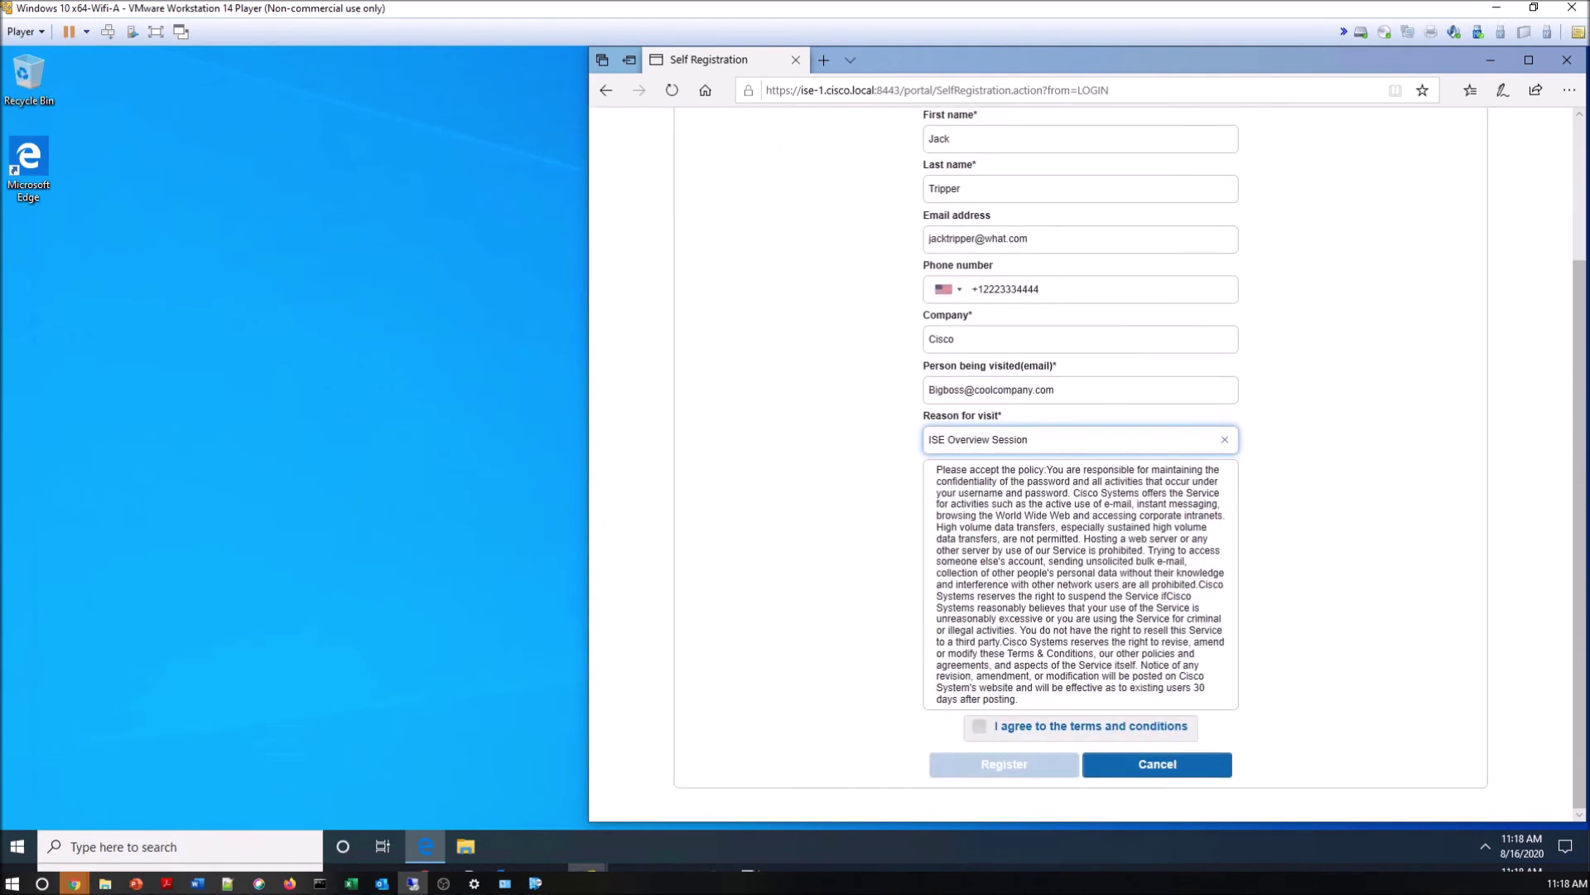
click(979, 725)
click(990, 764)
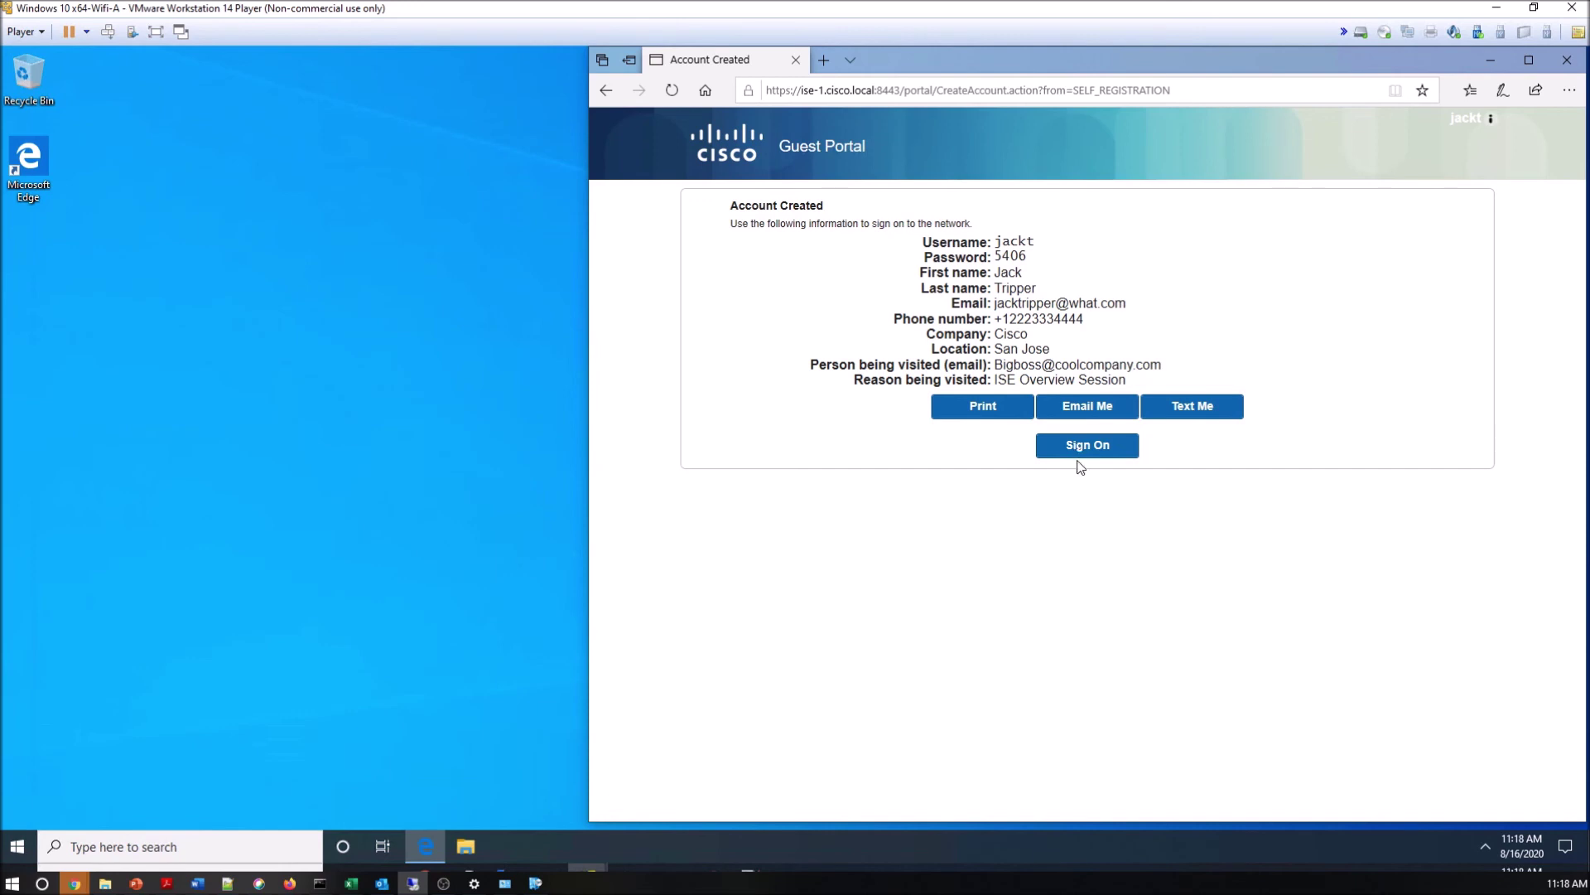
click(1092, 453)
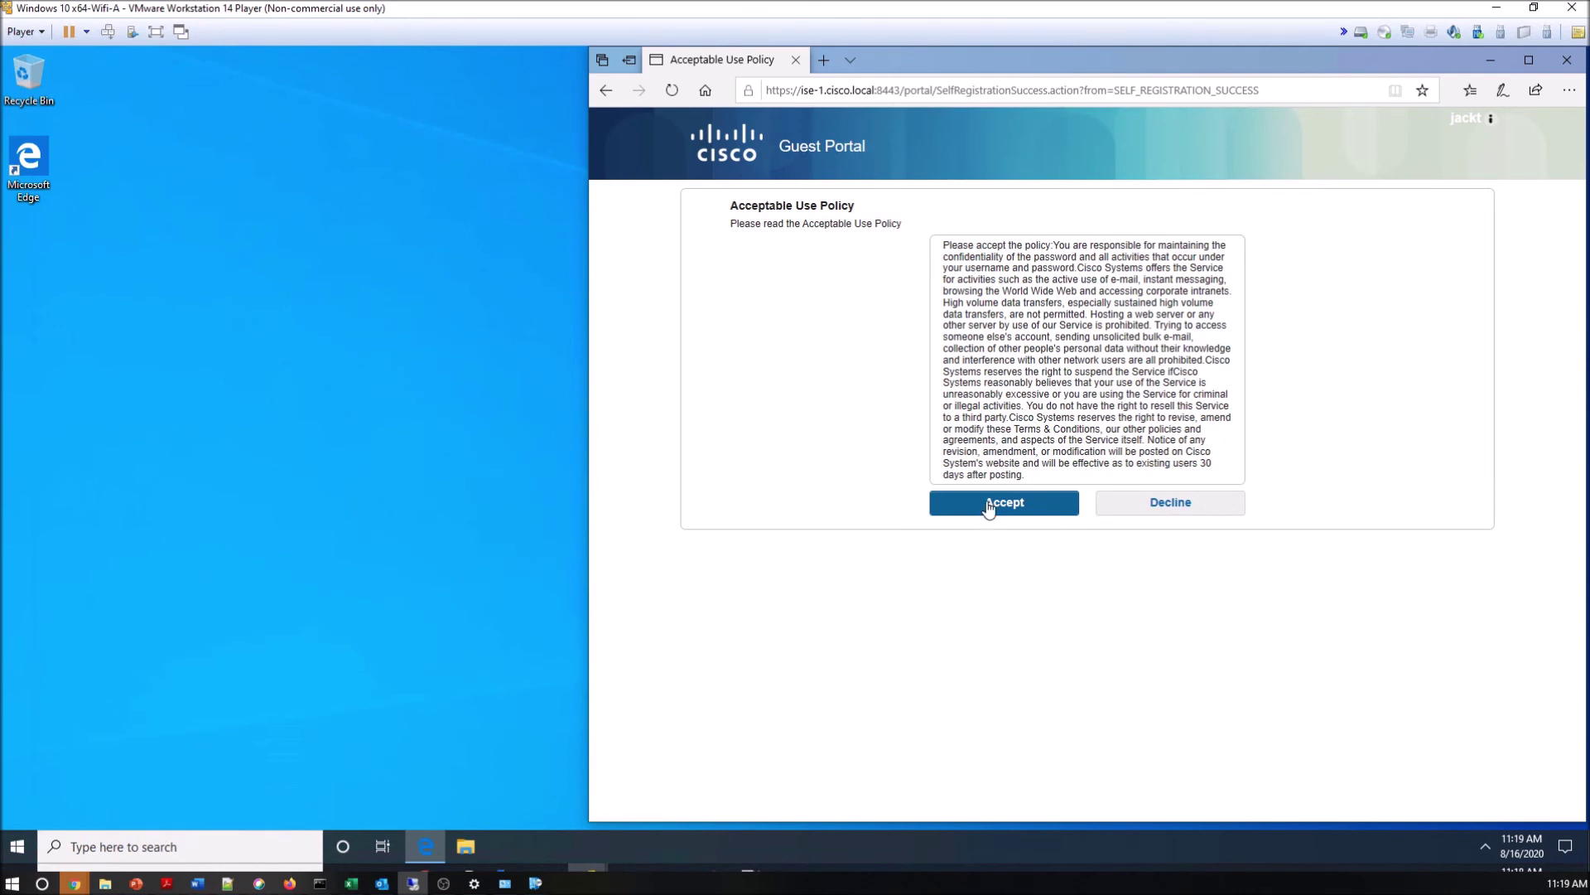
click(988, 505)
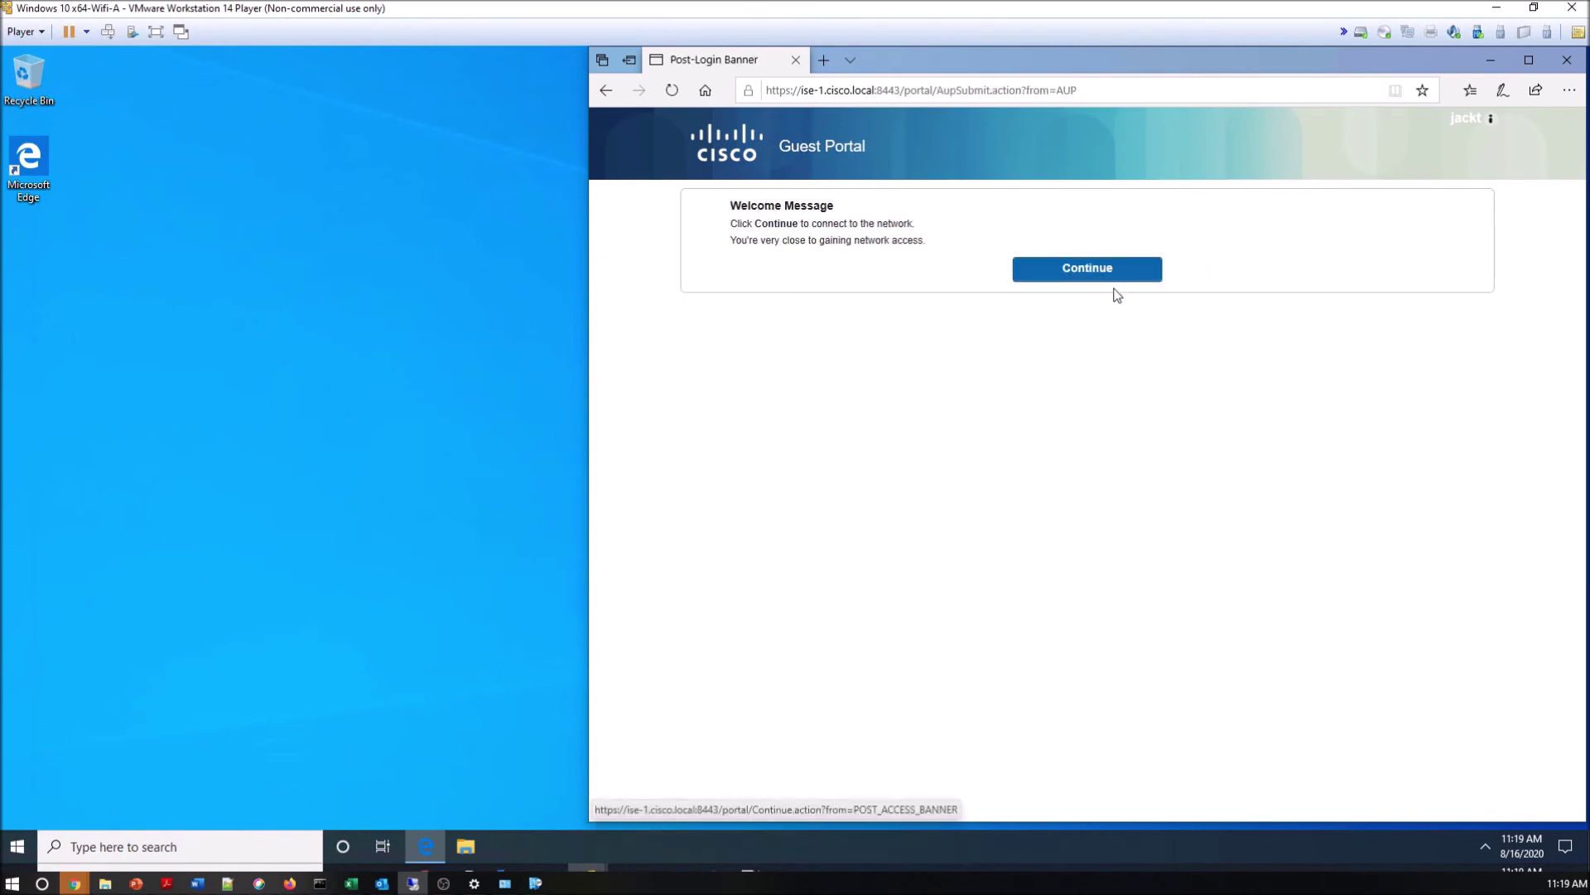
click(1112, 280)
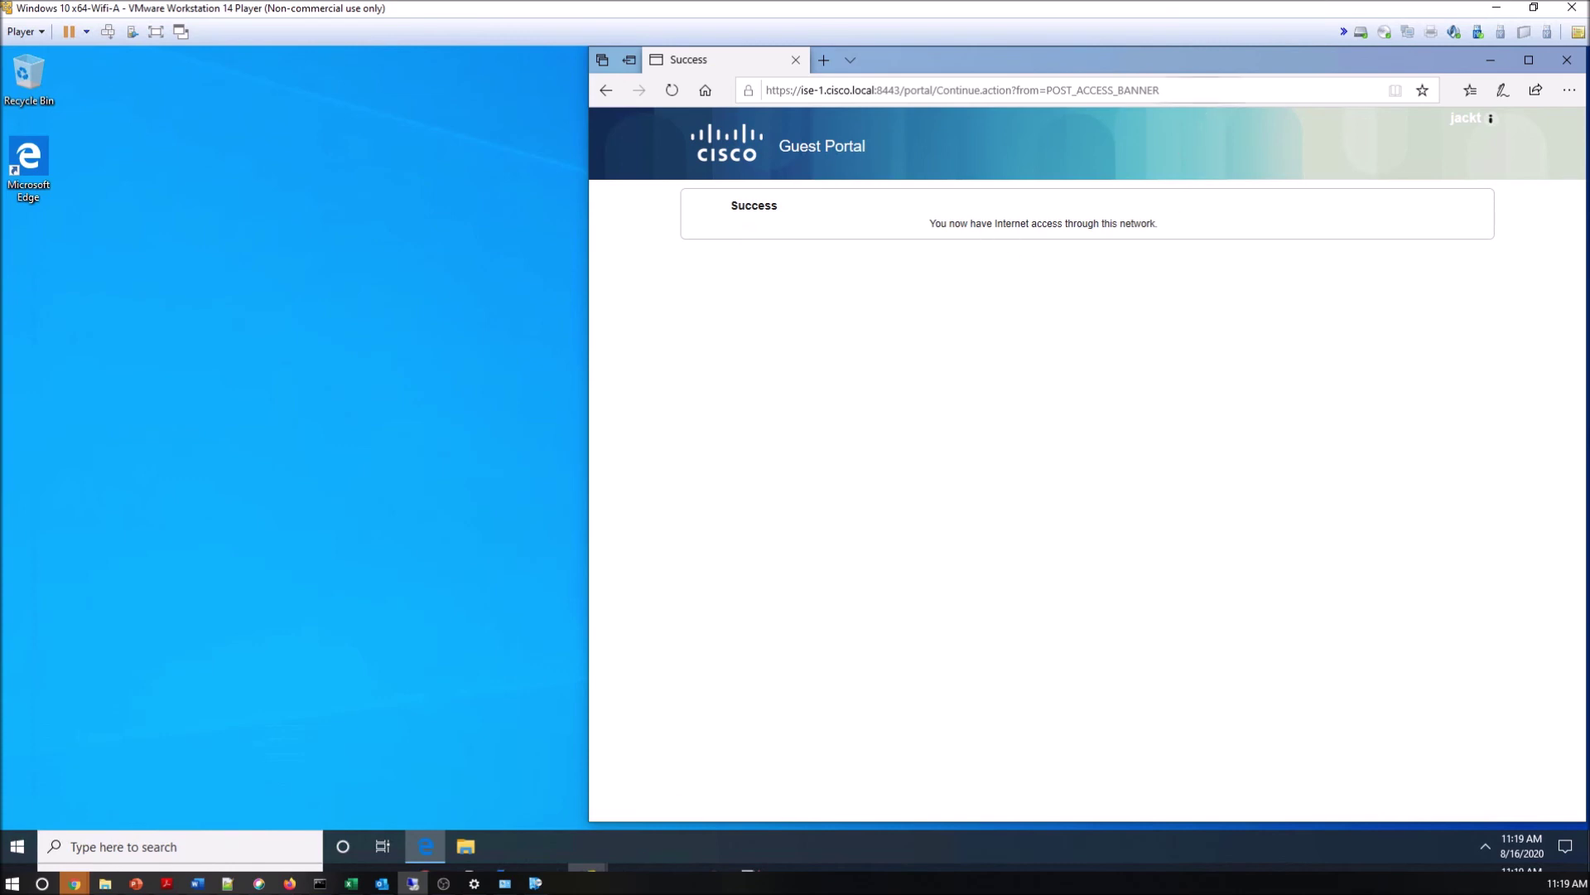
key(ctrl+l)
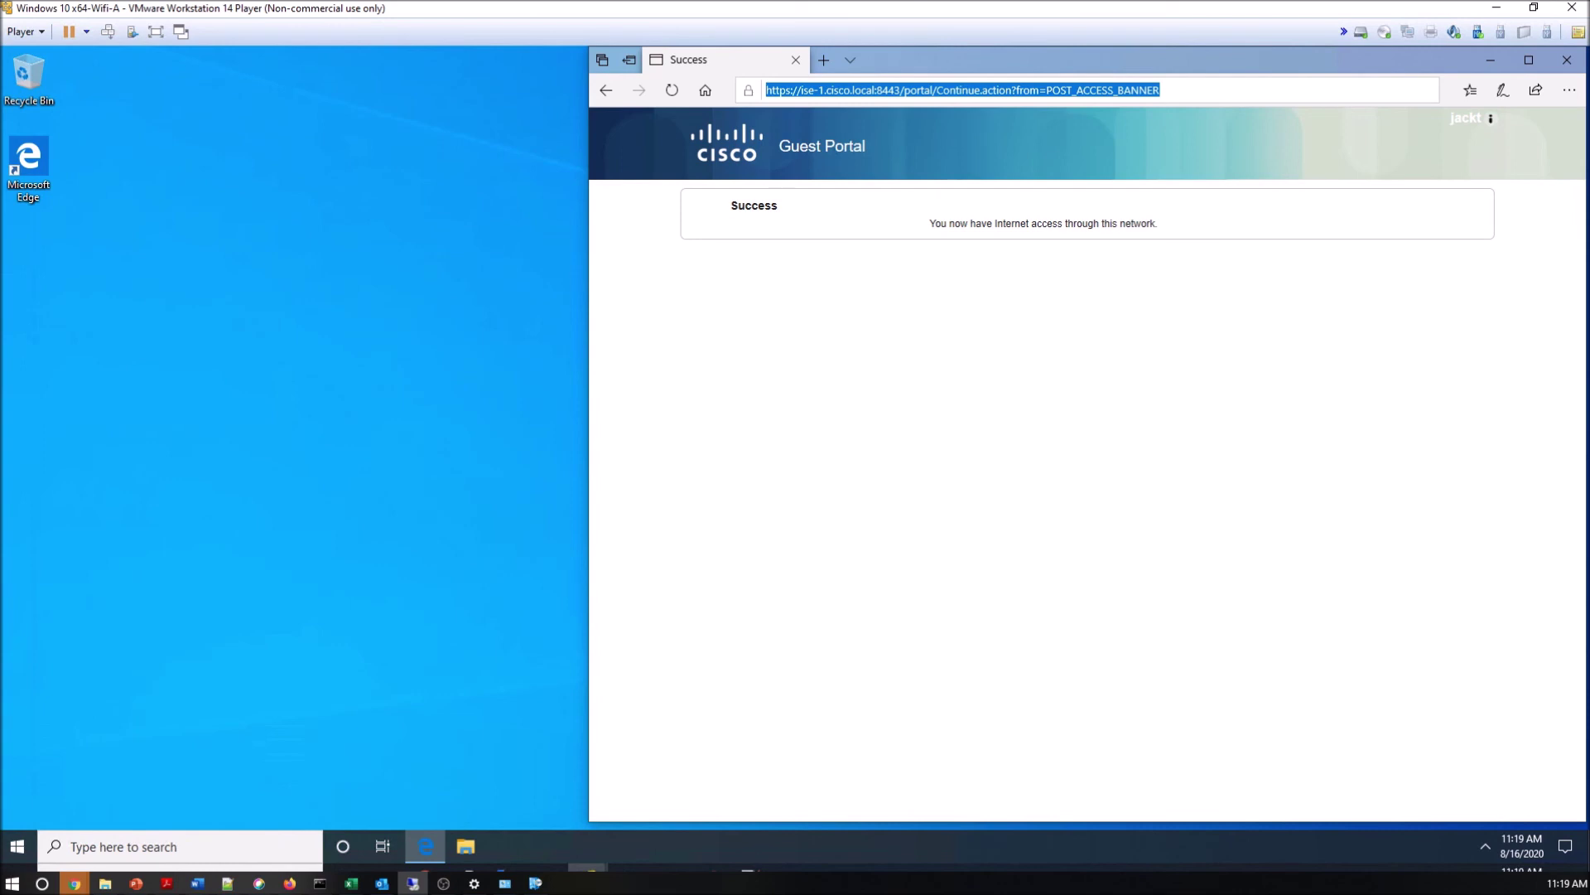
text(www.google)
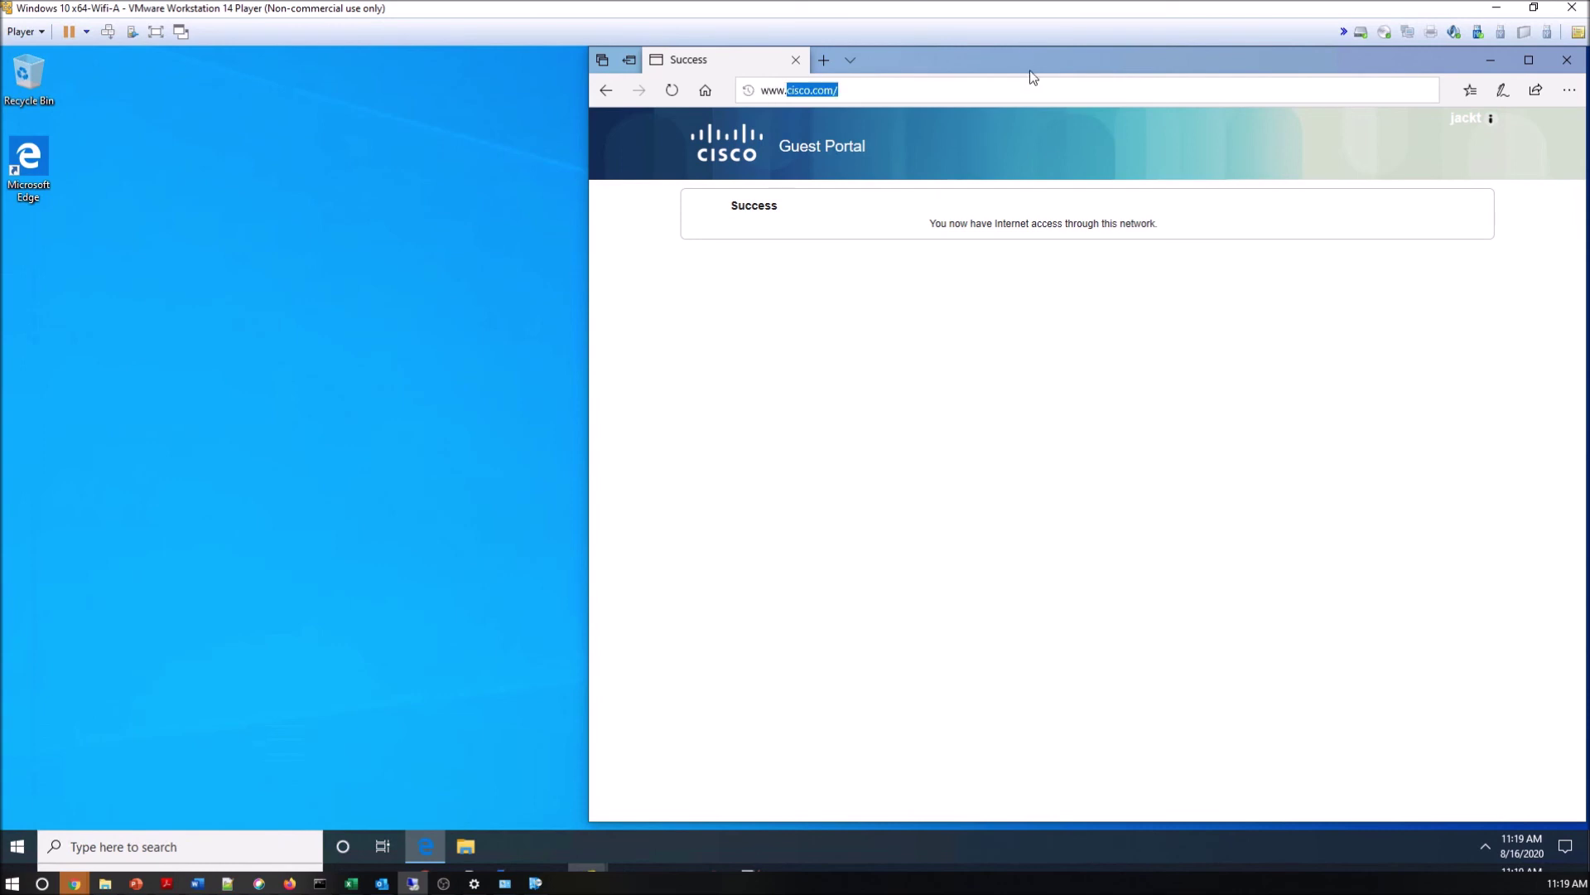
text(.c)
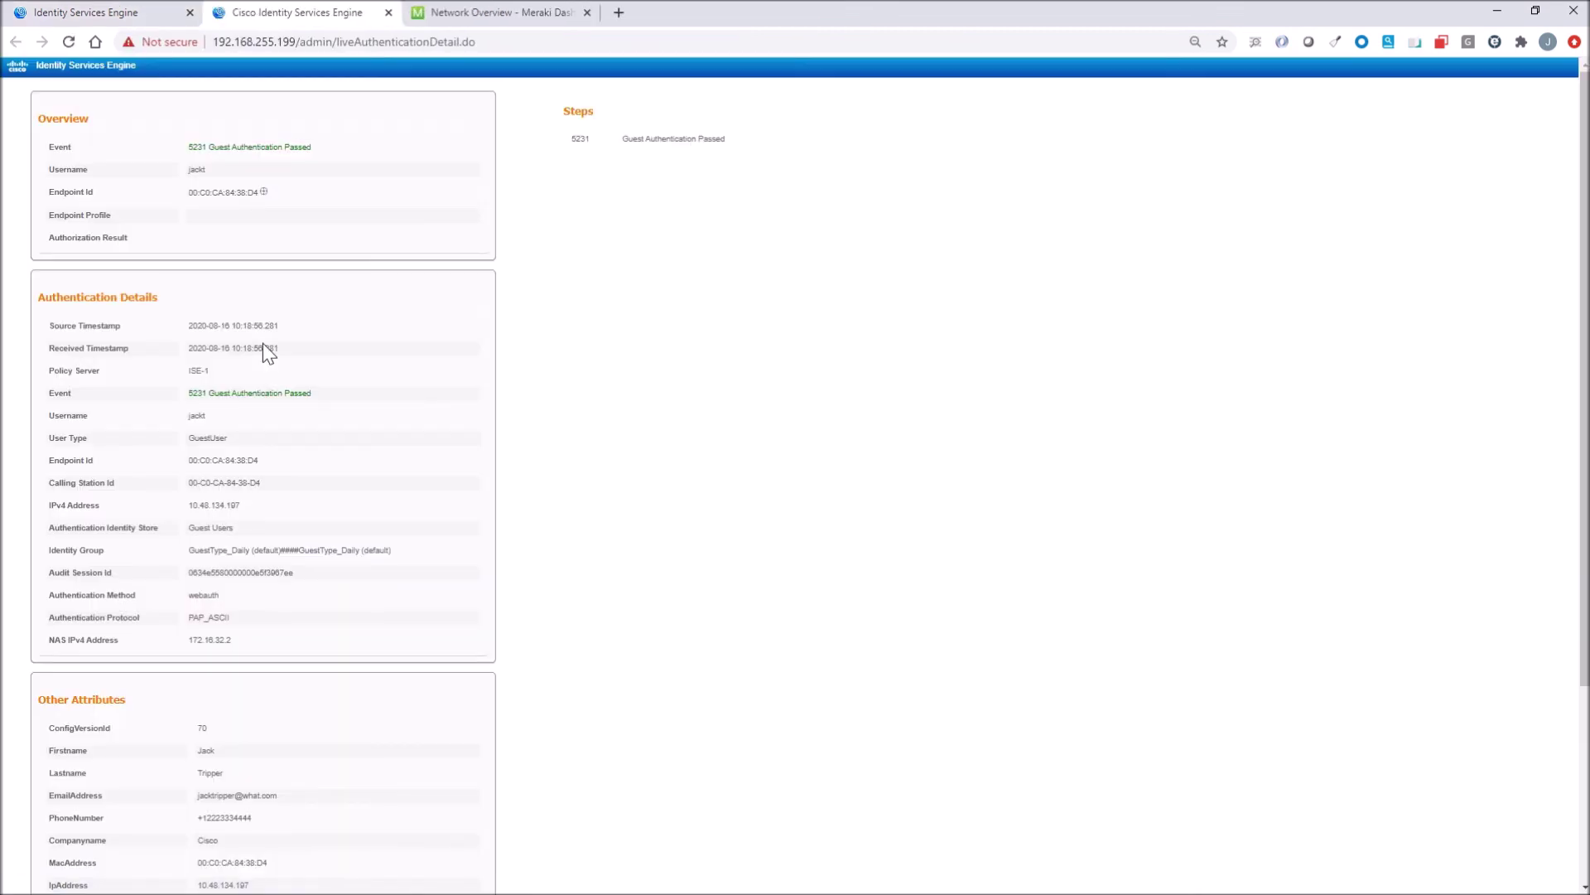
Scroll through the guest's Guest Authentication Passed details, then close that detail view.
scroll(263, 345, down, 1)
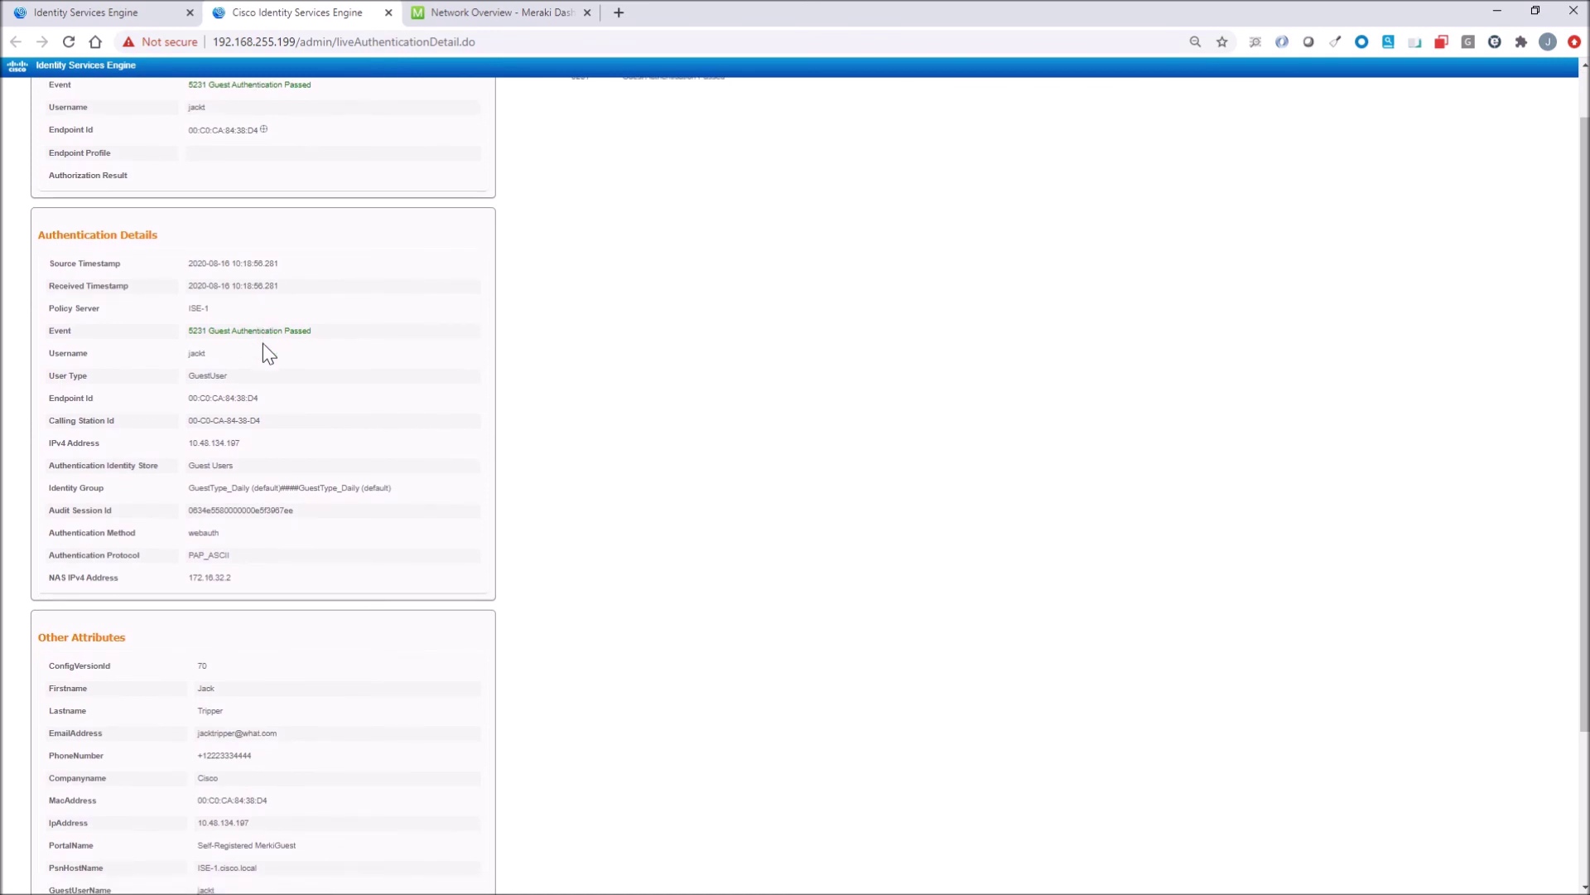
scroll(263, 345, down, 3)
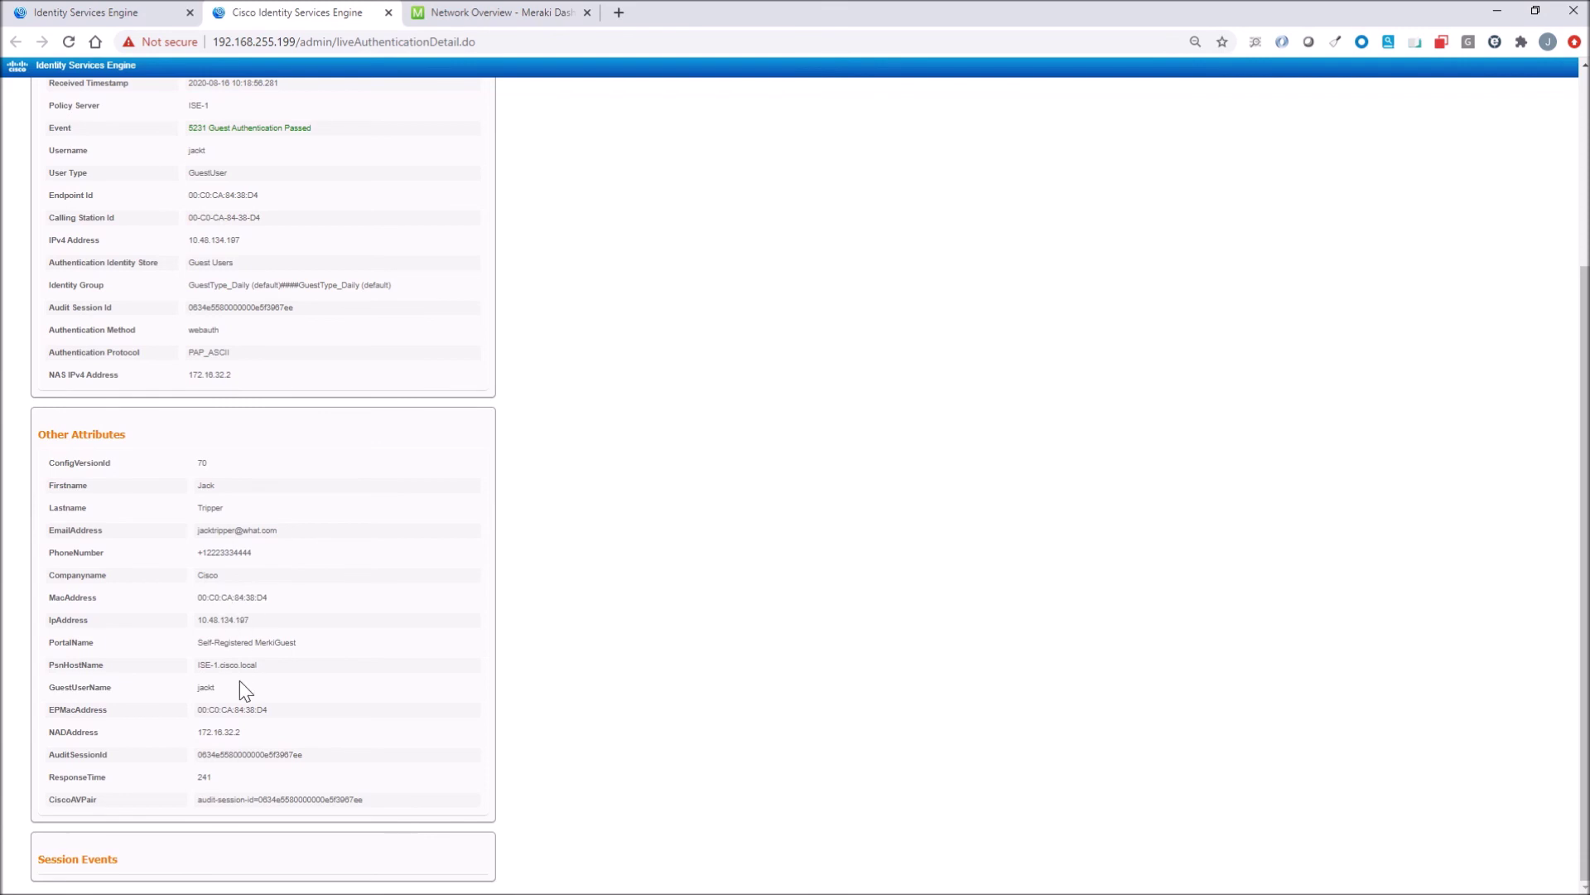
scroll(318, 621, up, 4)
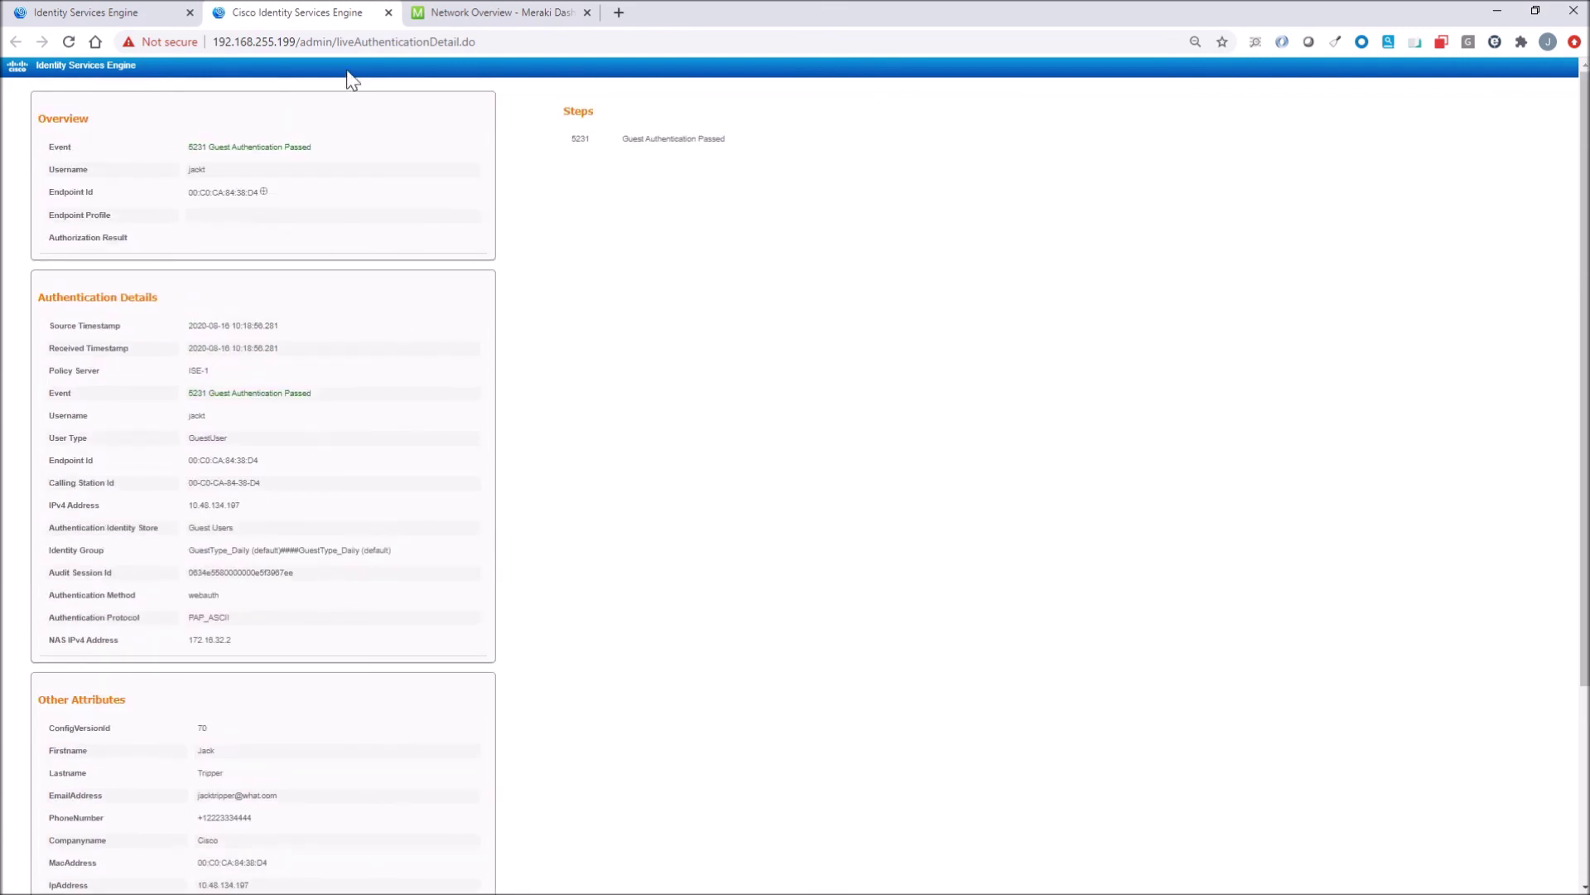
click(388, 13)
Review the next authentication detail record and close it to return to RADIUS Live Logs.
scroll(328, 404, down, 2)
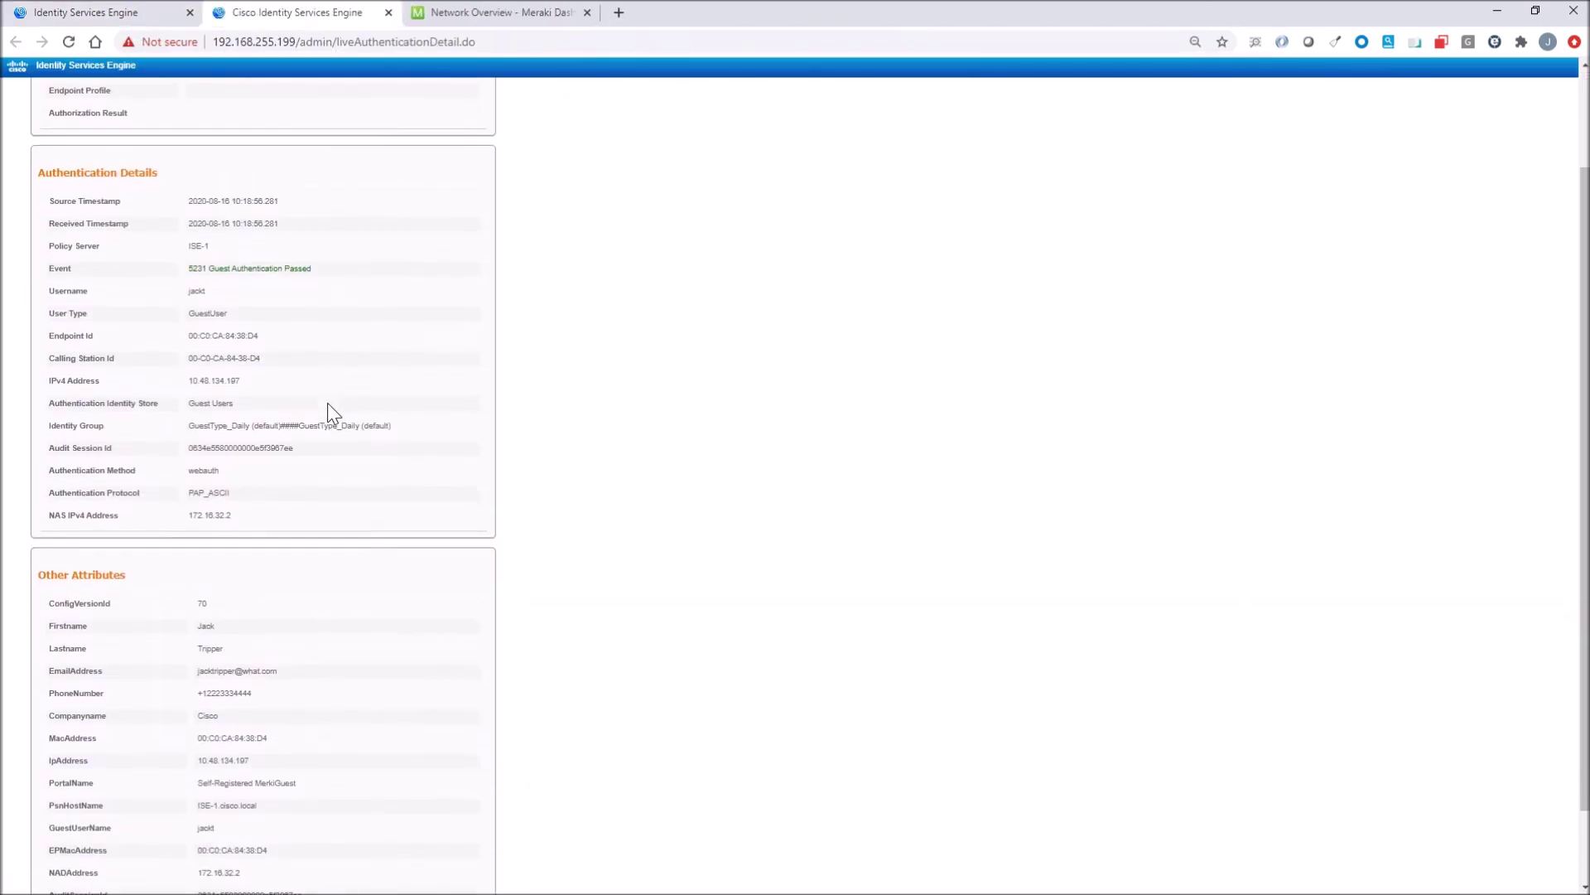
scroll(328, 406, down, 1)
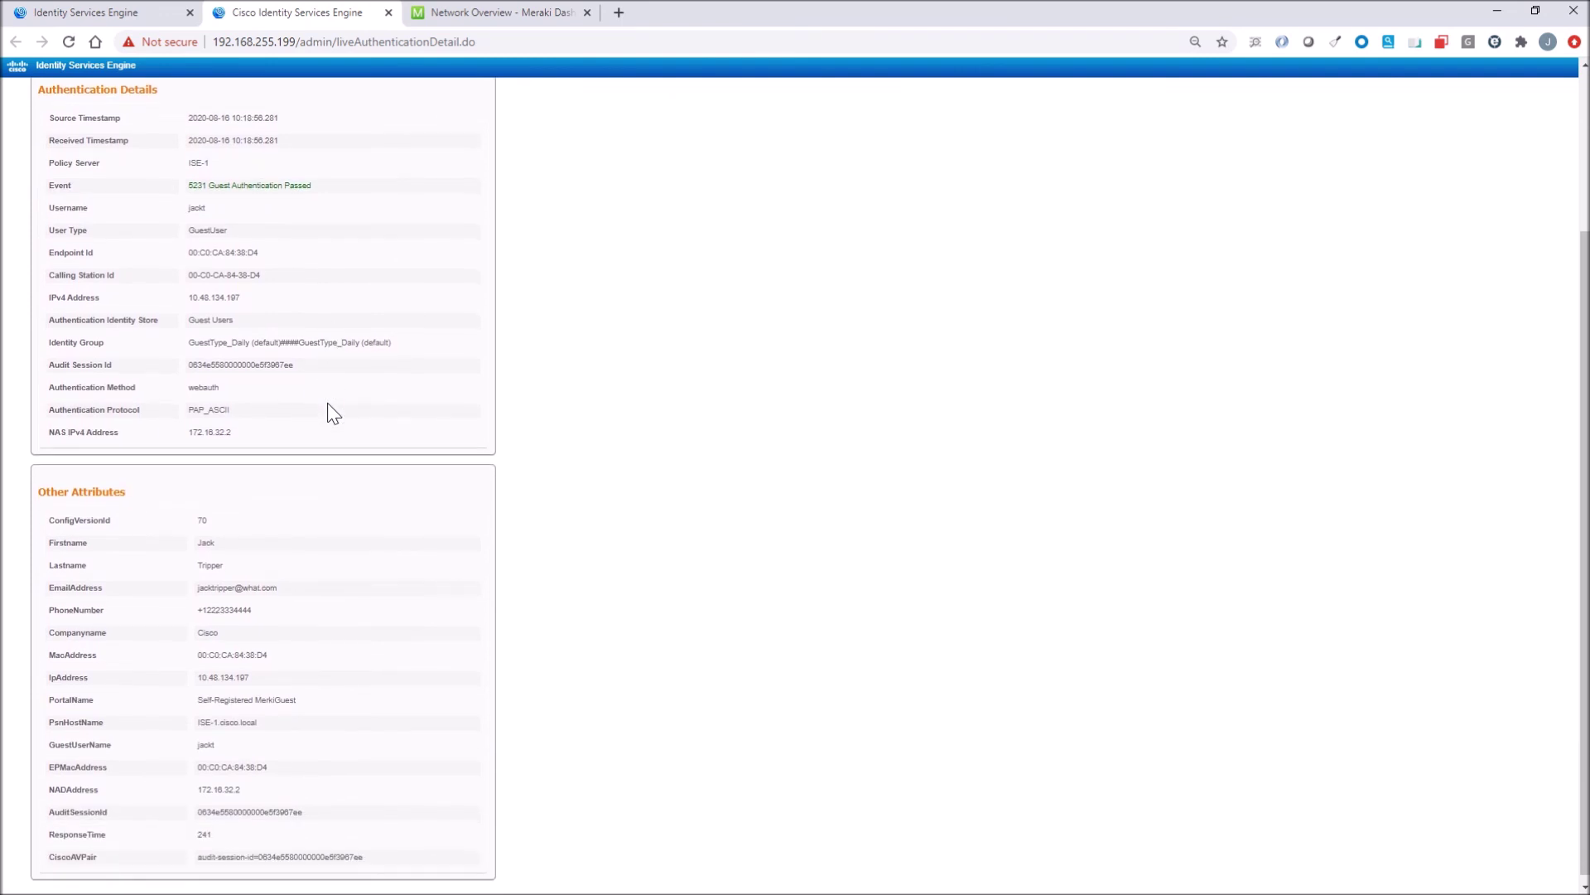
scroll(326, 402, down, 1)
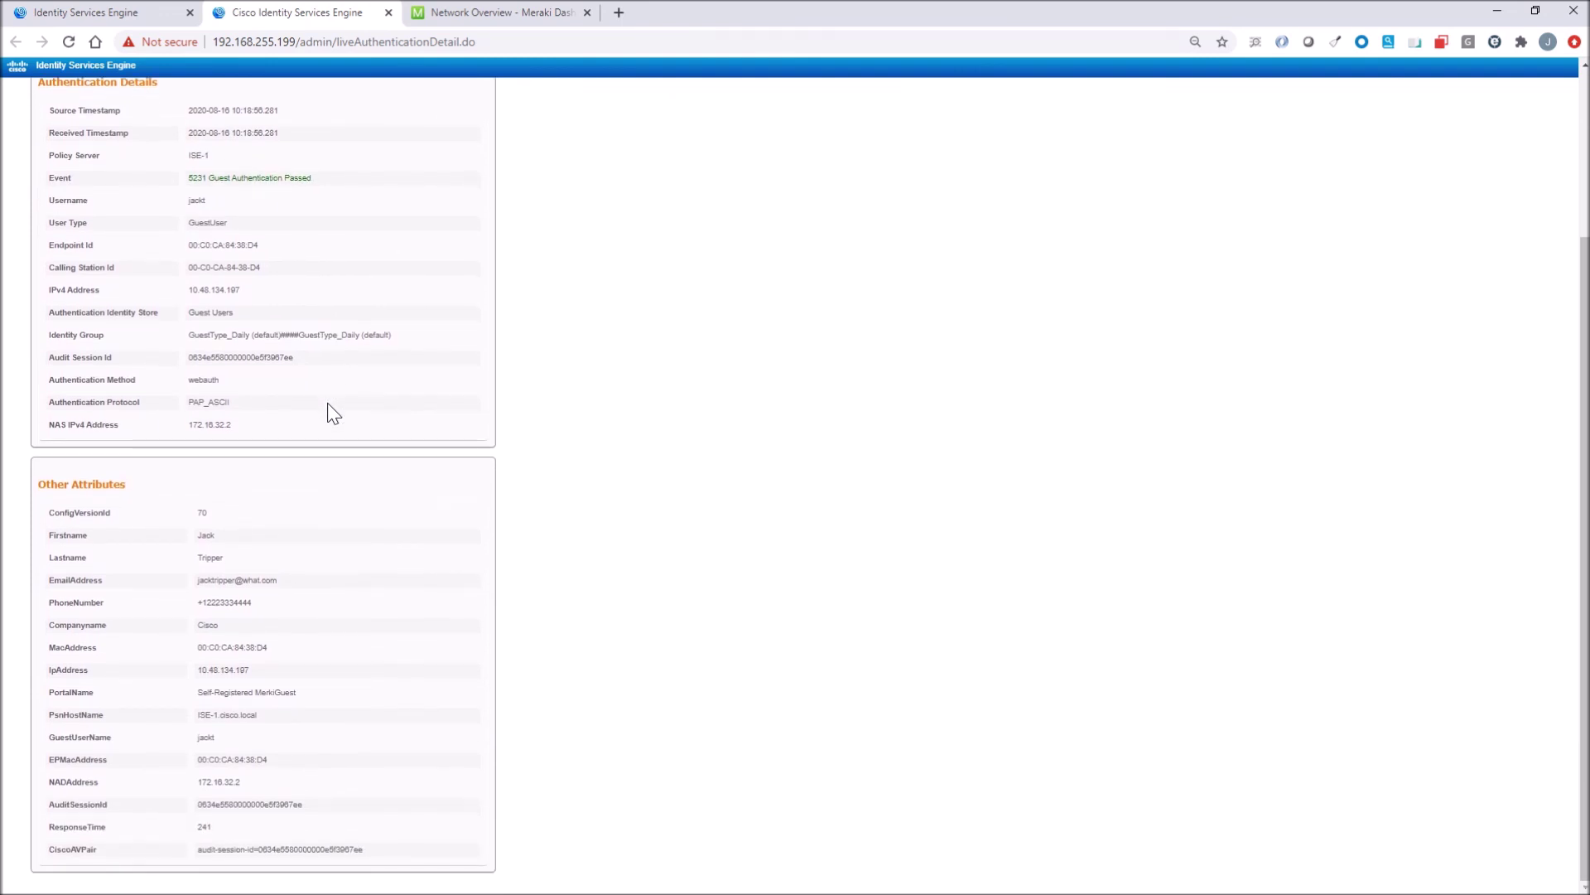
scroll(327, 402, up, 3)
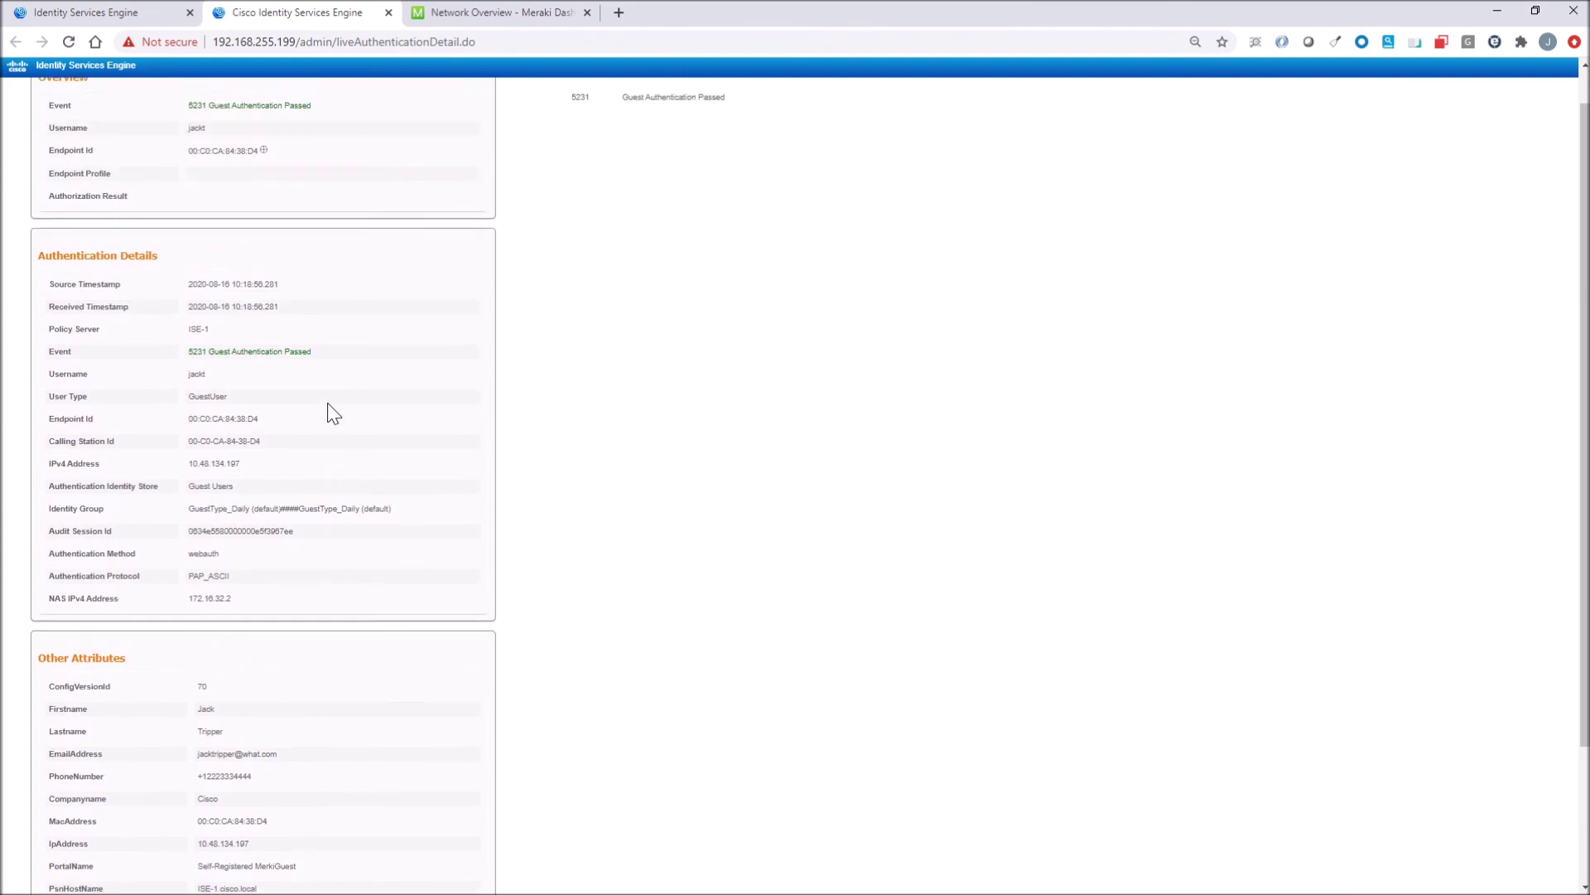
click(389, 12)
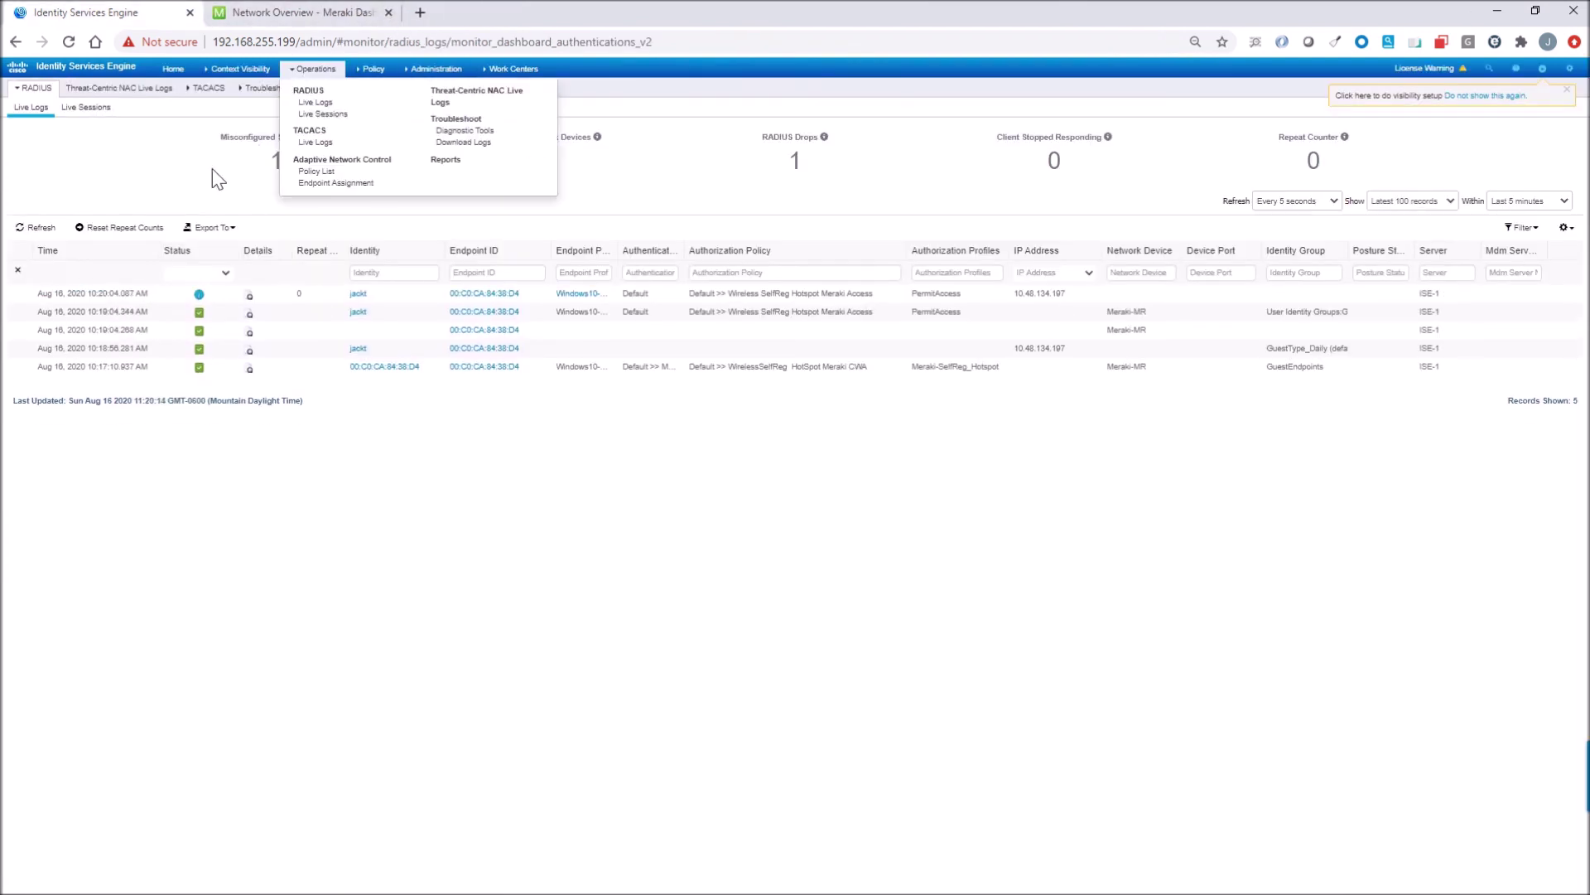